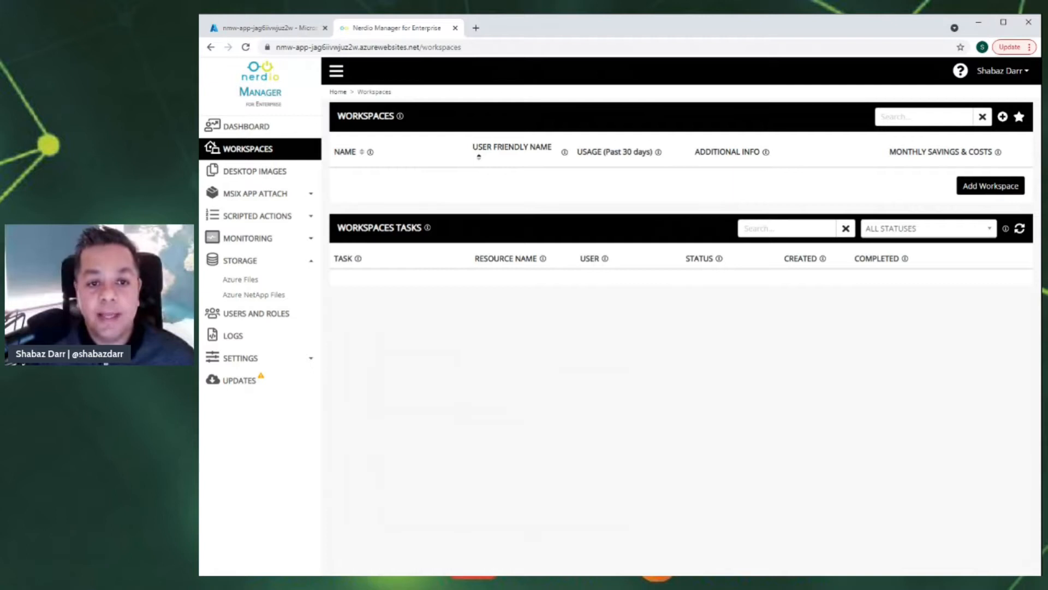
- Fill in a new workspace: name NerdioWS01, friendly name NerdioWS, group ITGEEKRG03, location UK South
click(969, 186)
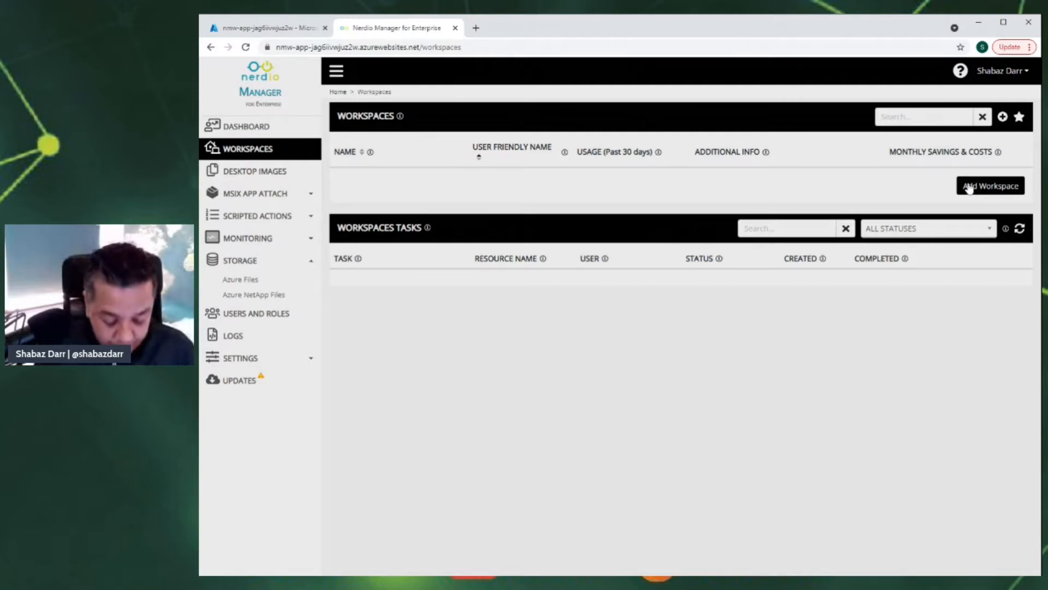
click(969, 186)
text(Nerdio)
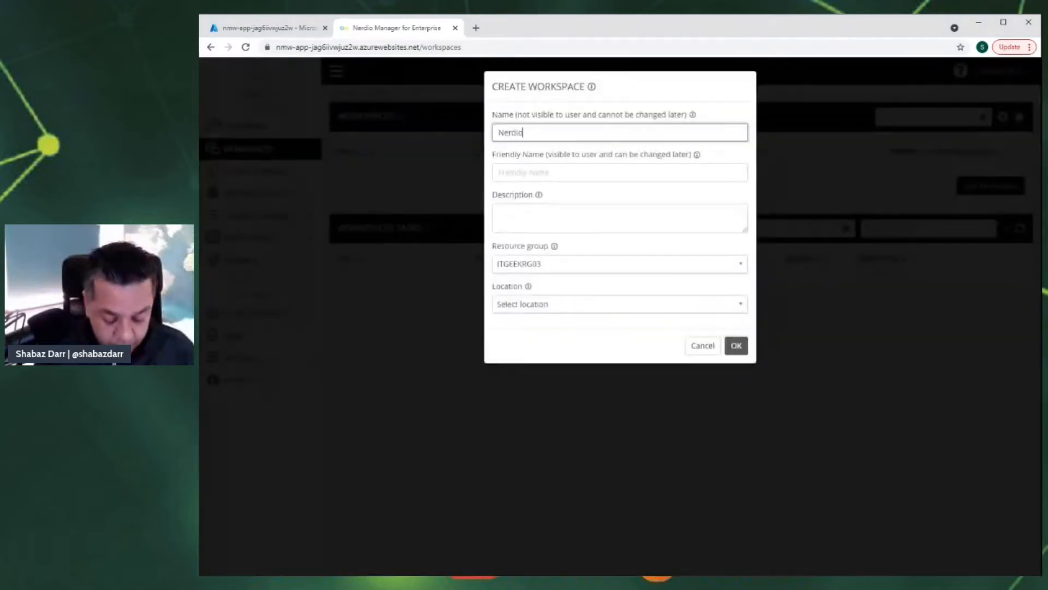
text(WS01)
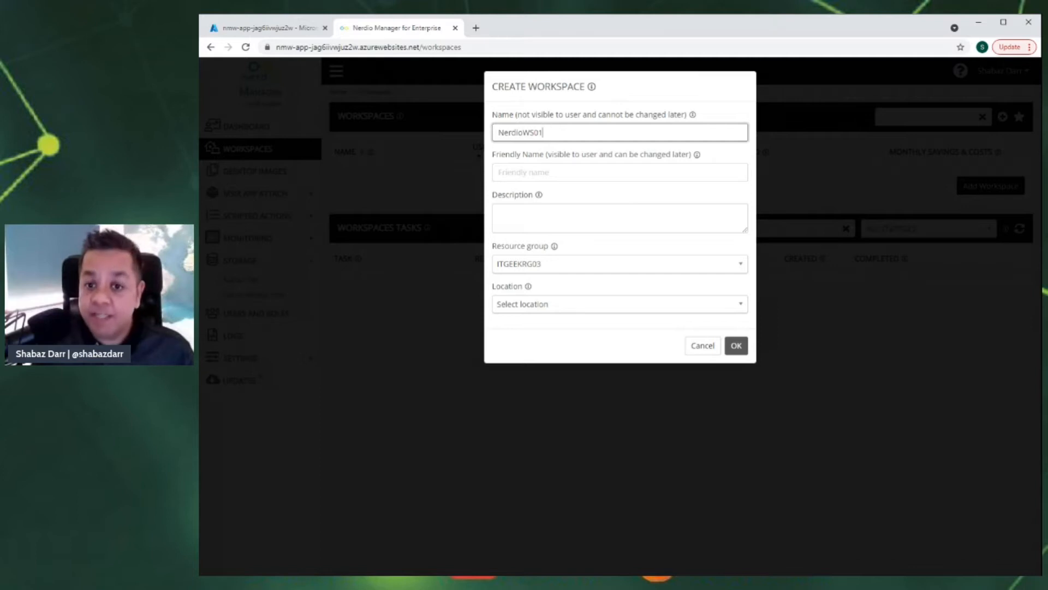
click(499, 172)
text(Nerdio Works)
key(BackSpace)
key(BackSpace)
key(BackSpace)
key(BackSpace)
key(BackSpace)
key(BackSpace)
key(BackSpace)
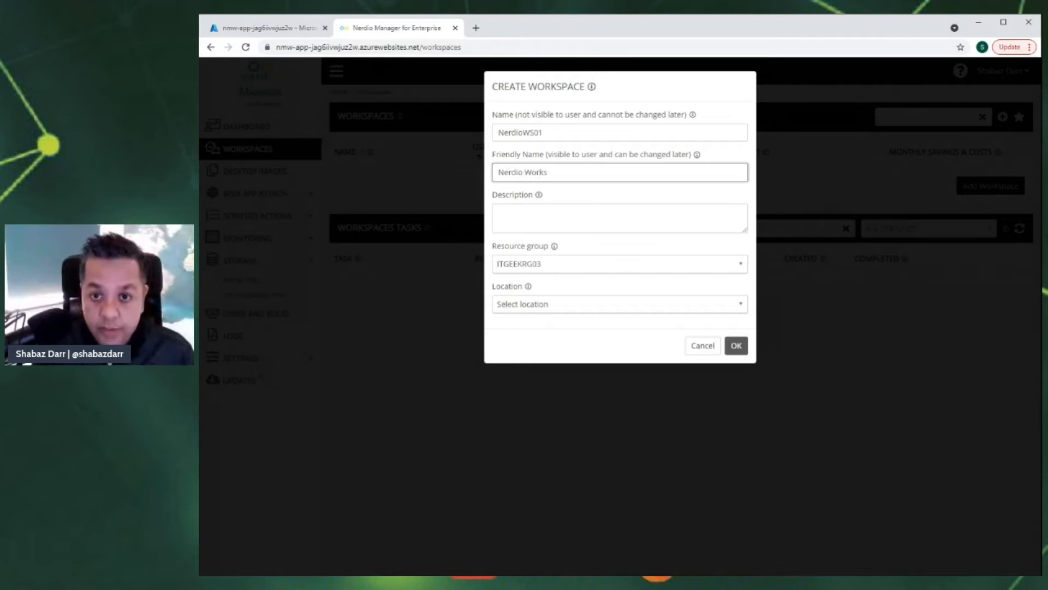
key(BackSpace)
key(BackSpace)
key(BackSpace)
key(BackSpace)
key(BackSpace)
text(Ne)
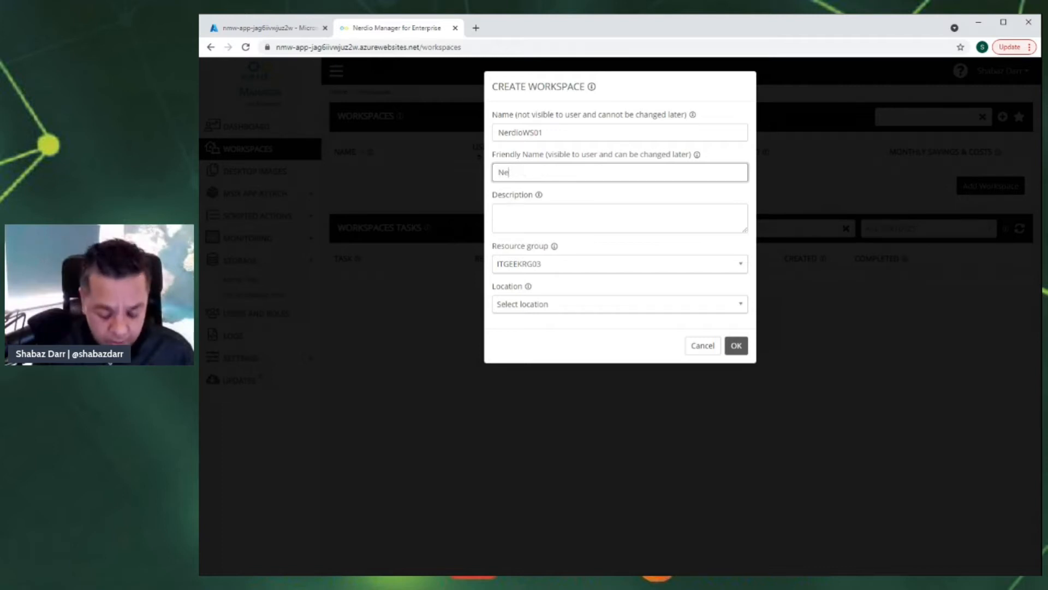
text(rdioWS)
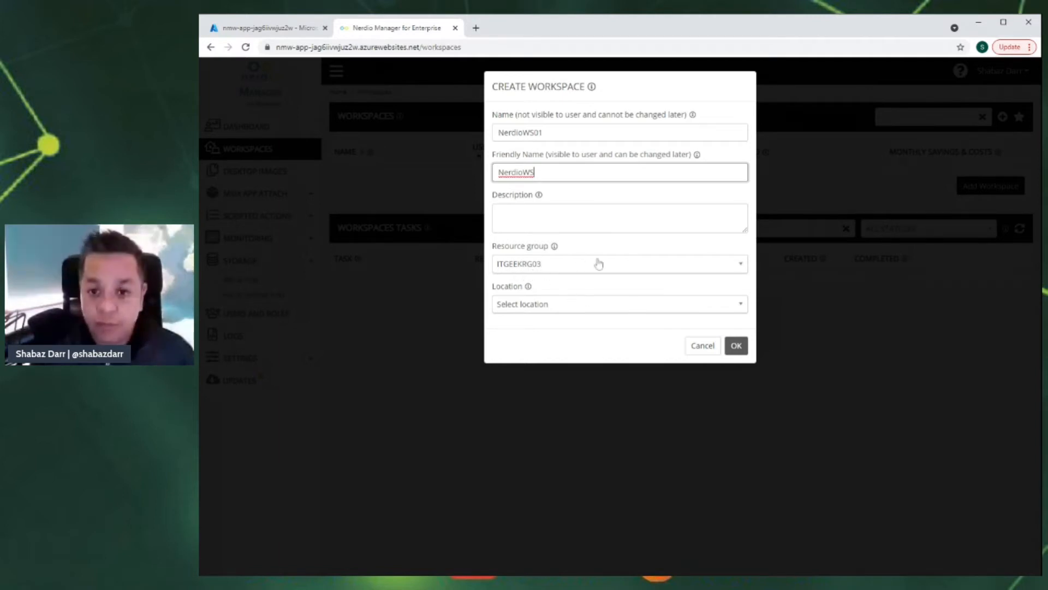
click(745, 306)
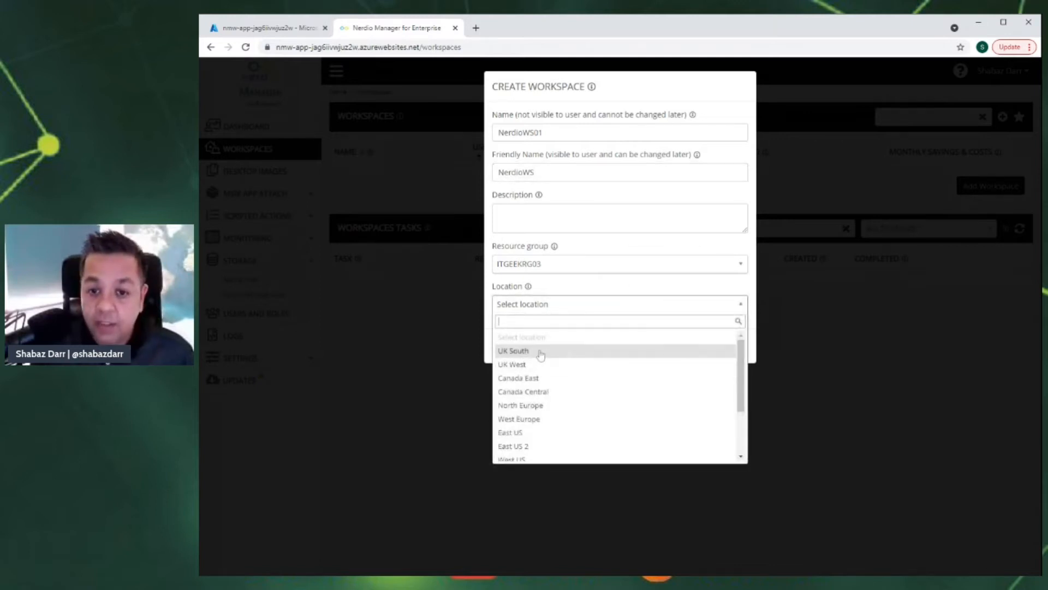
click(540, 355)
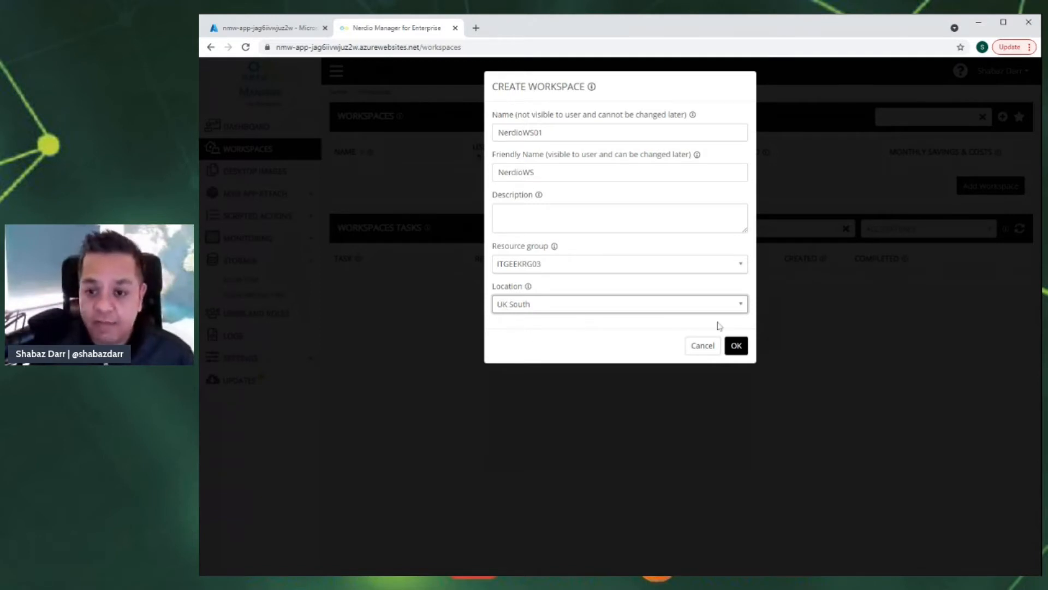
- Submit the NerdioWS01 workspace, then review and close its Create workspace job details
click(742, 351)
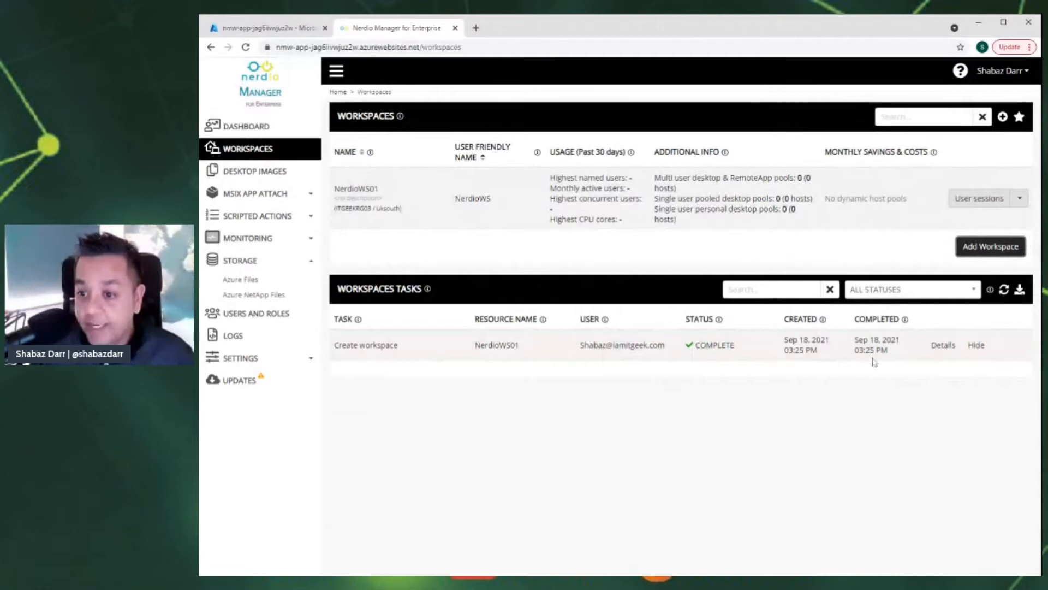
click(944, 347)
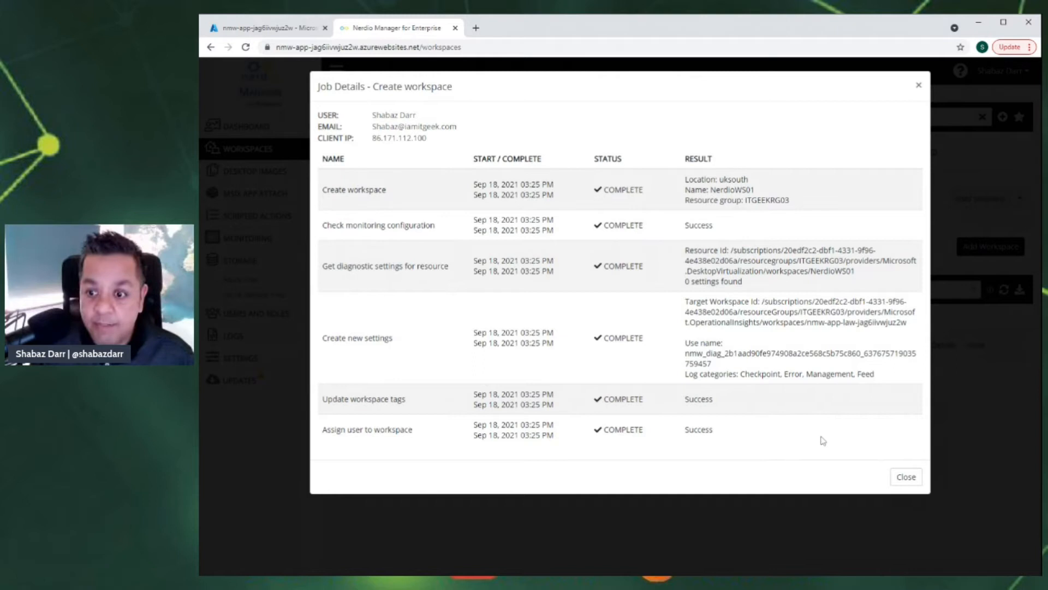
click(906, 480)
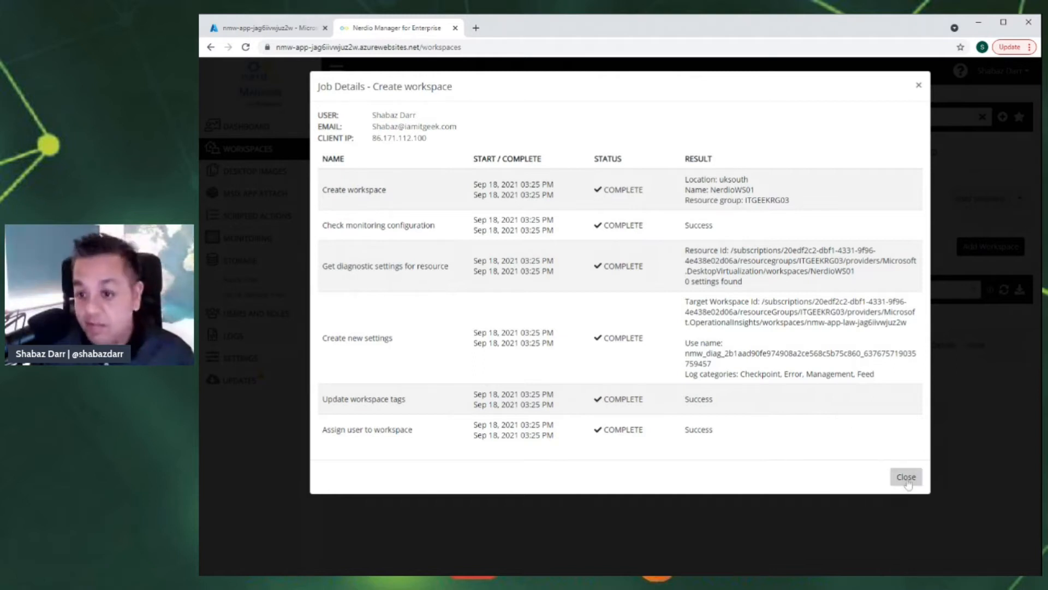
click(906, 478)
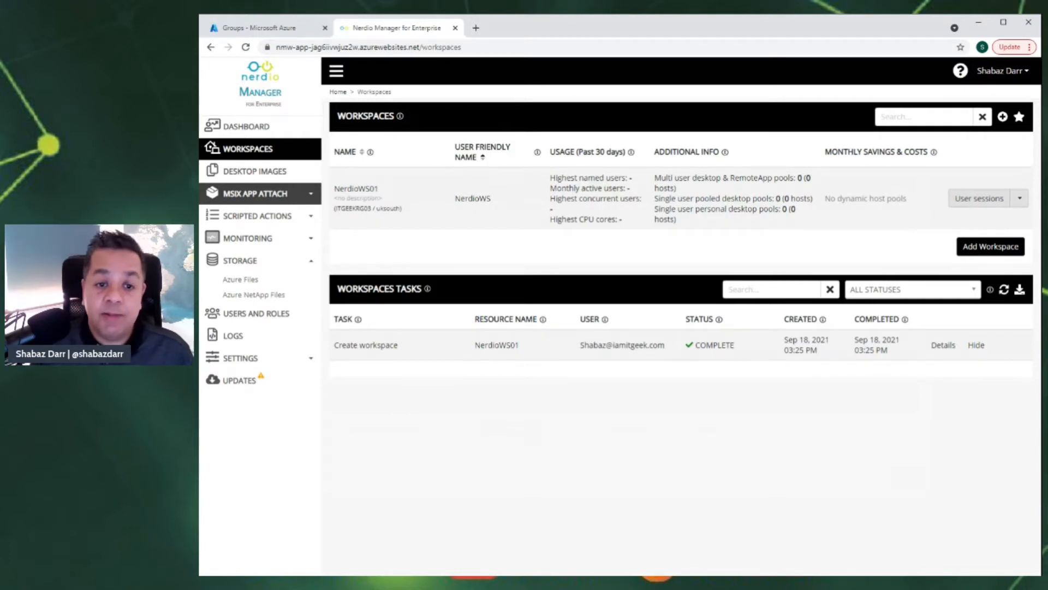
- Look over the Azure Files and Azure NetApp Files storage pages, ending on Azure Files
click(249, 281)
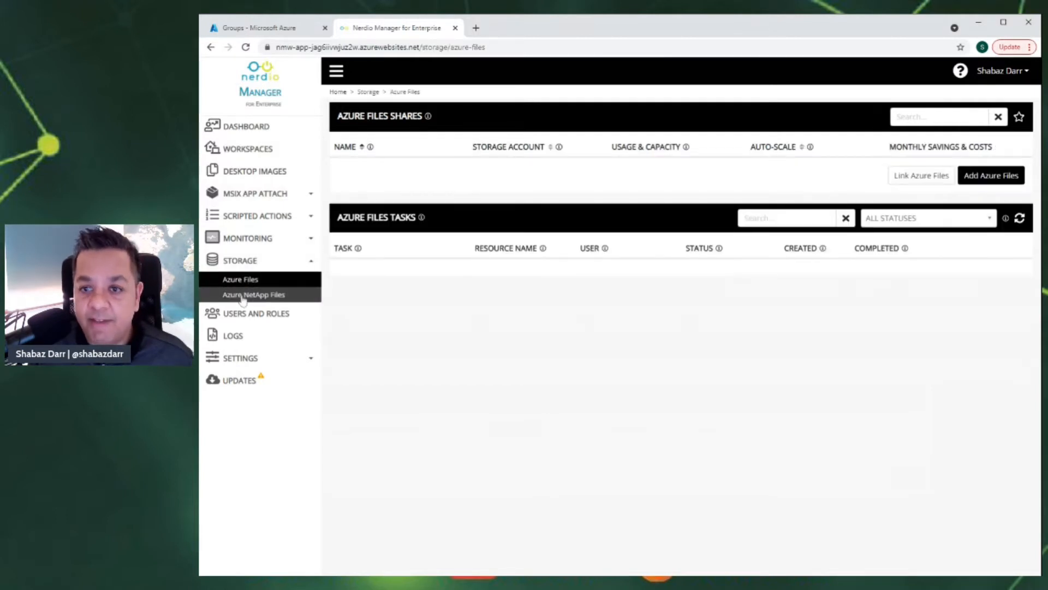
click(243, 298)
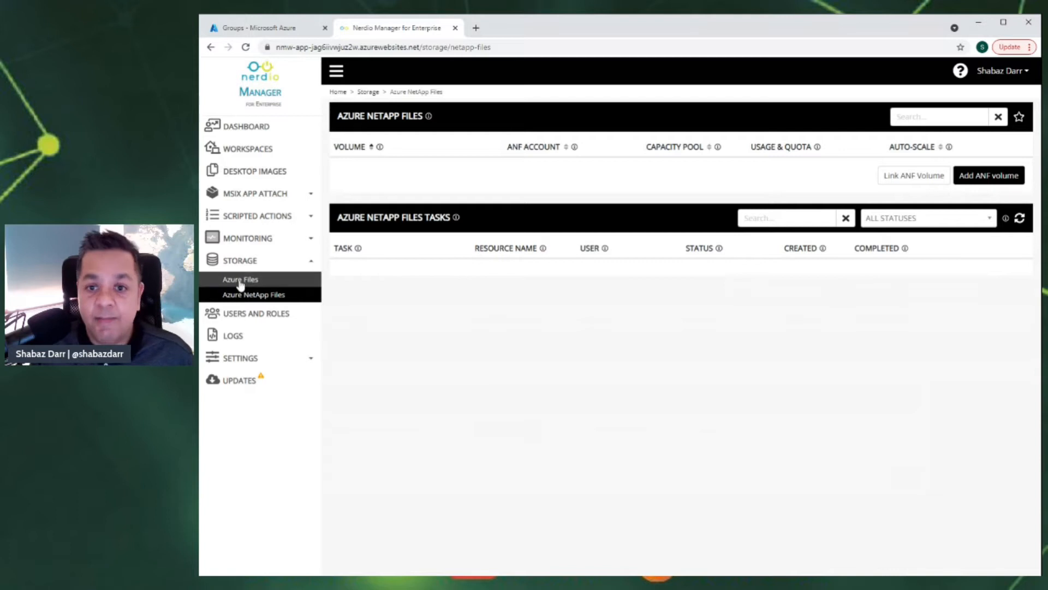
click(240, 283)
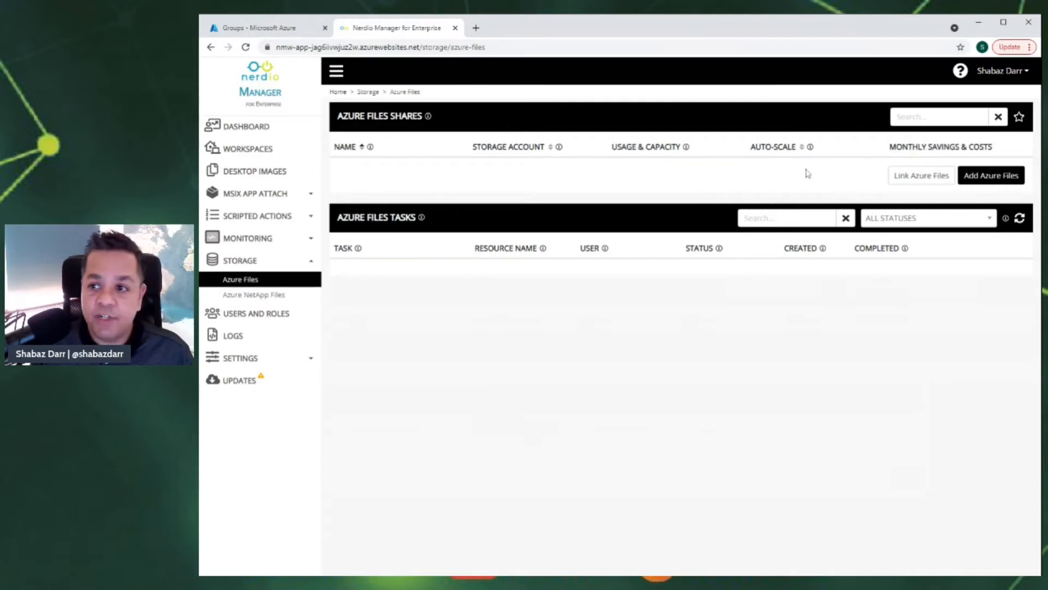
- Start a new Azure Files share, entering nerdiosa01 as a new storage account instead of itgeeksa01
click(993, 177)
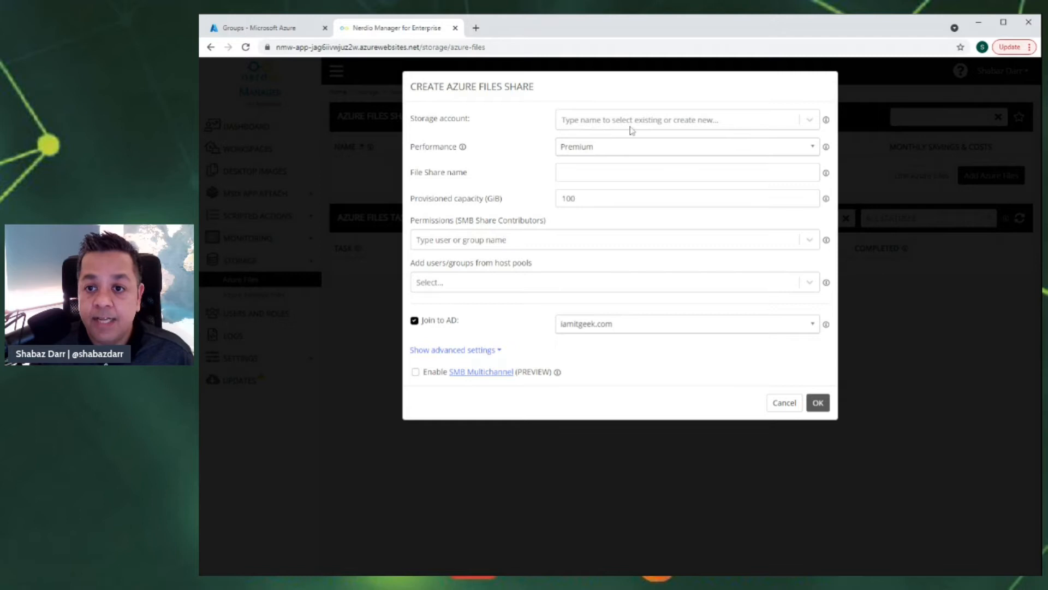
click(810, 122)
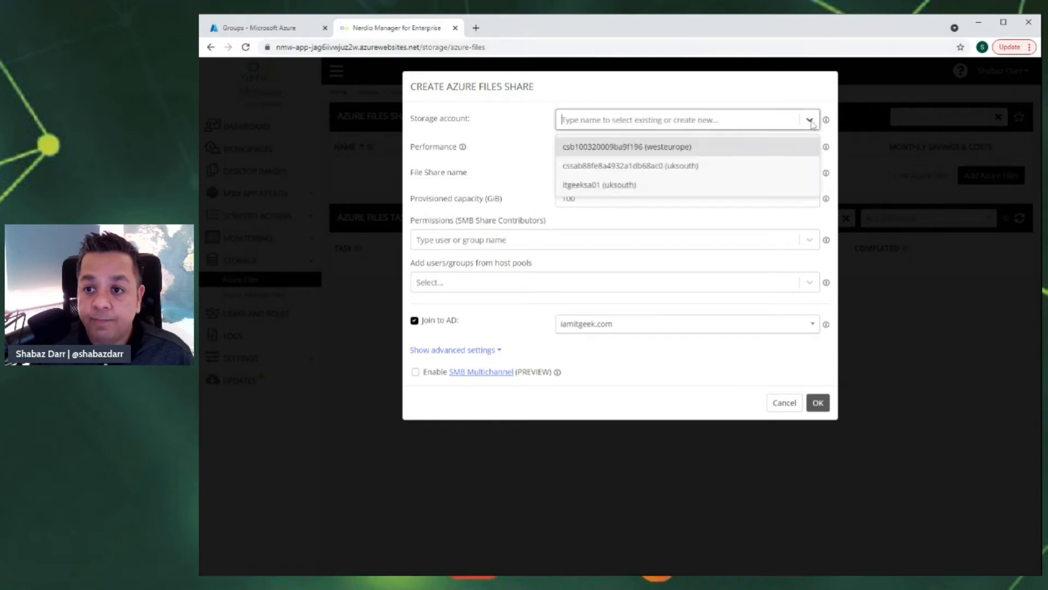
click(810, 122)
click(748, 123)
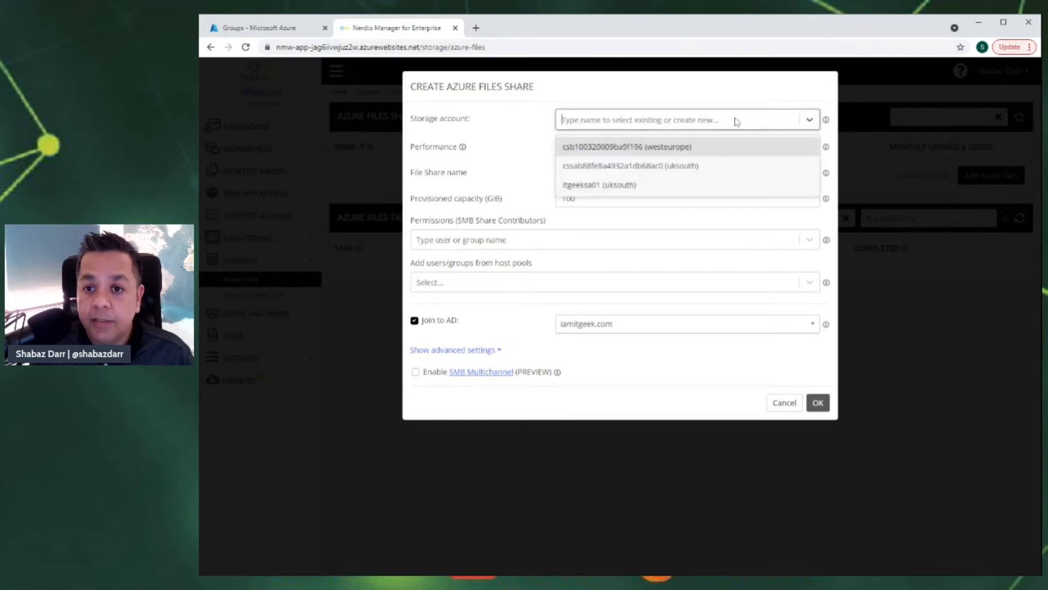
click(522, 139)
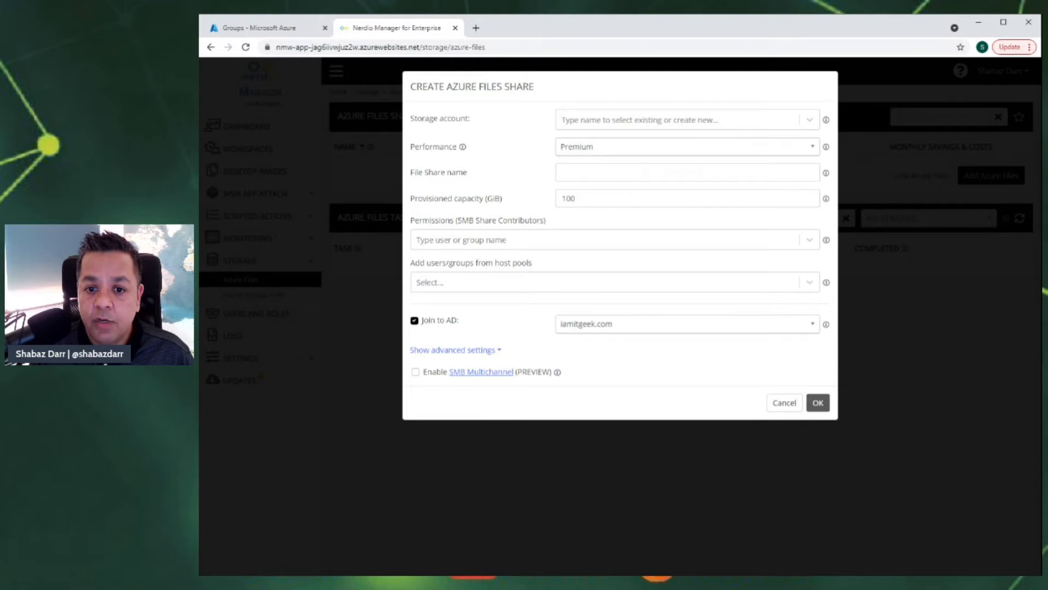
click(581, 119)
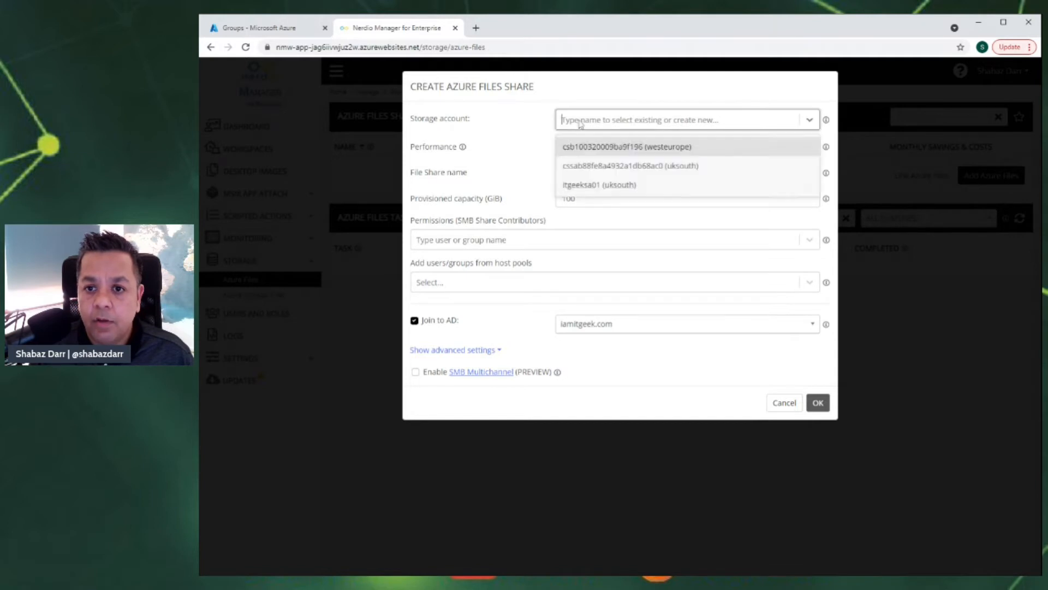
click(565, 184)
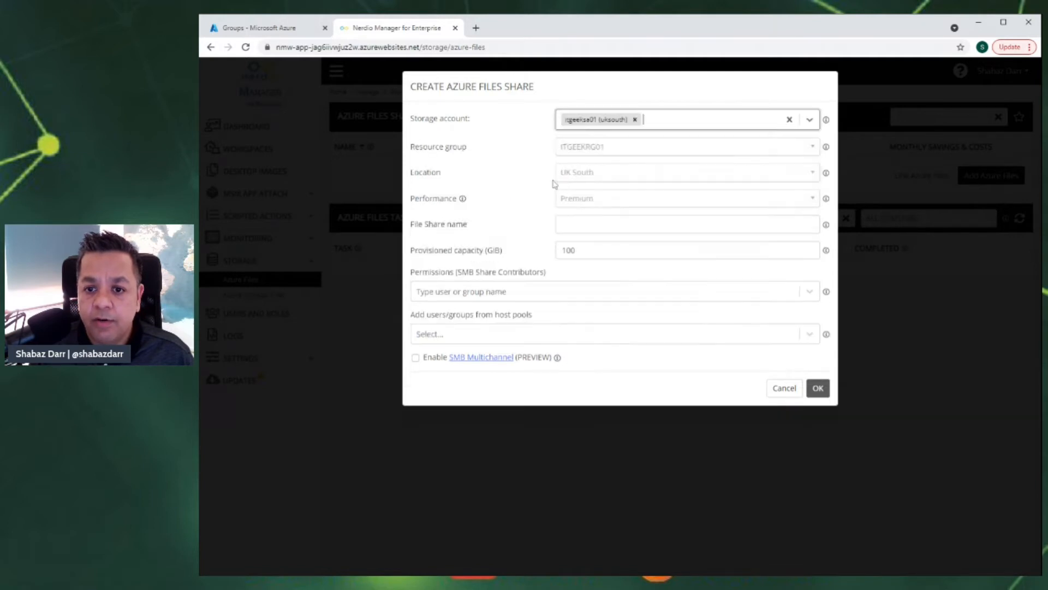
click(635, 119)
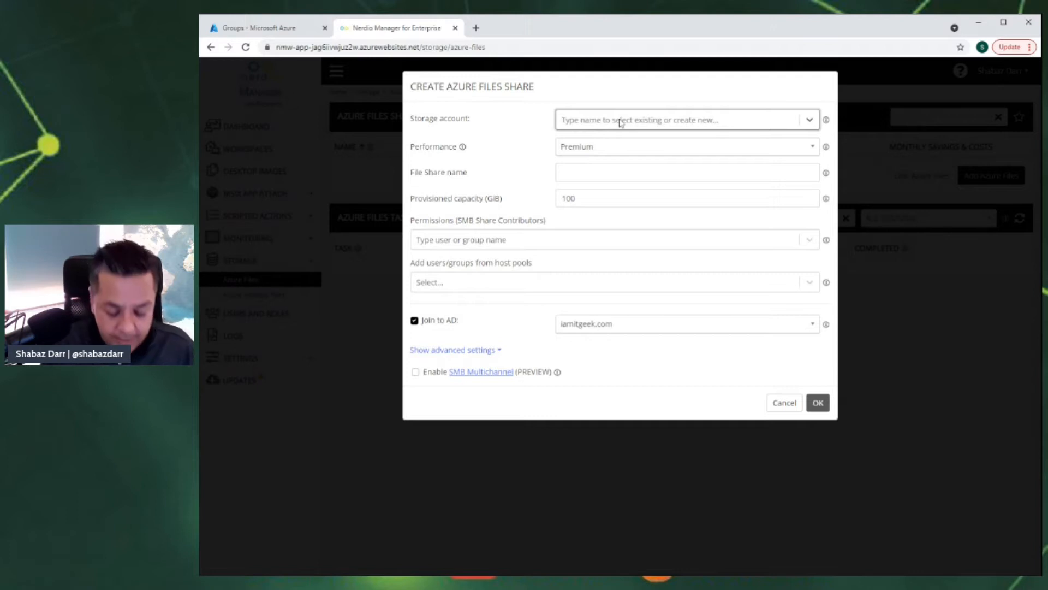
text(nerdi)
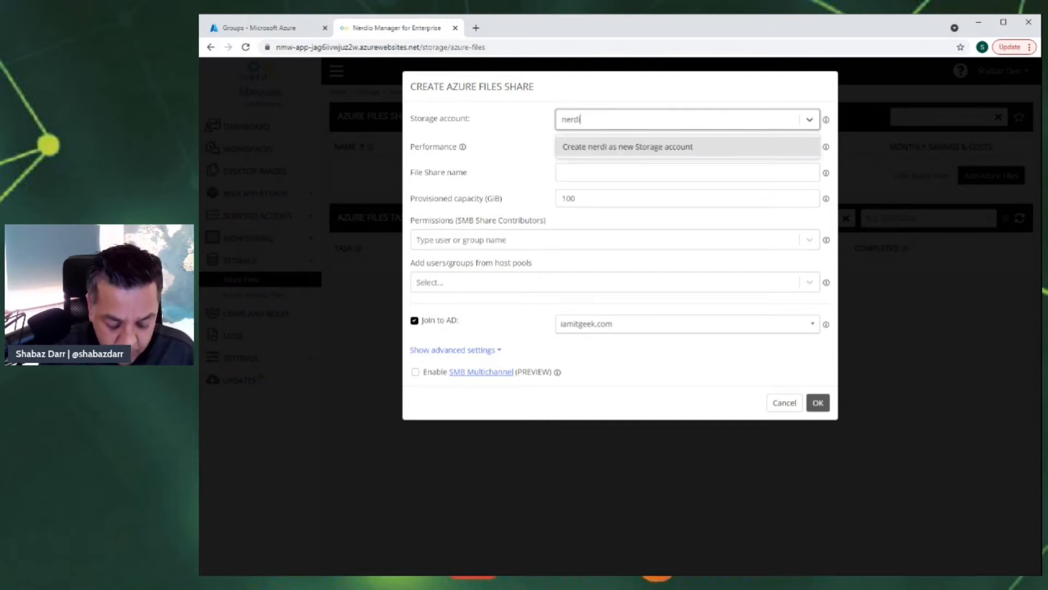
text(osa)
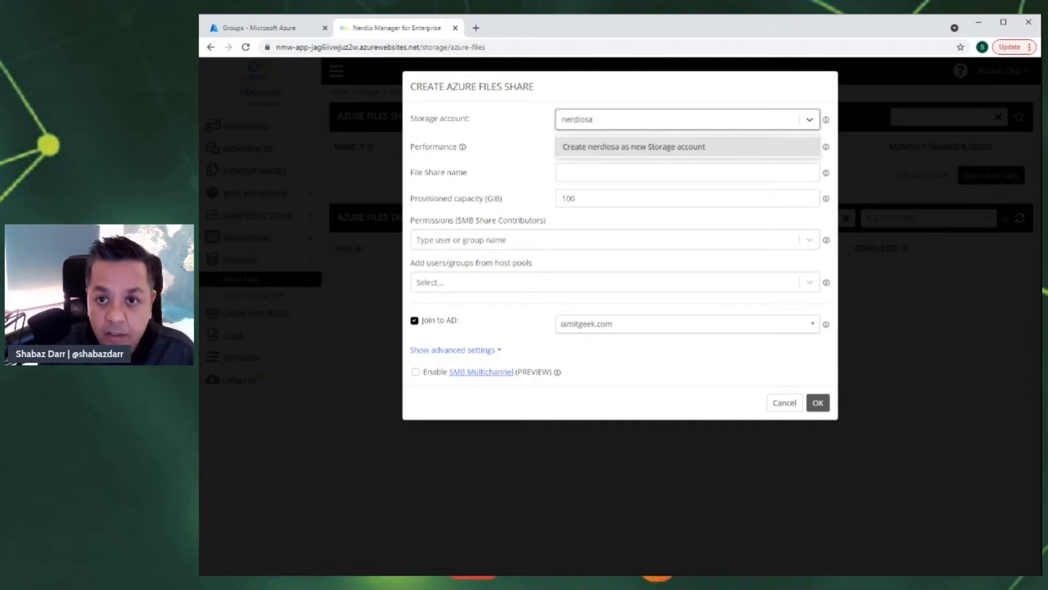
text(01)
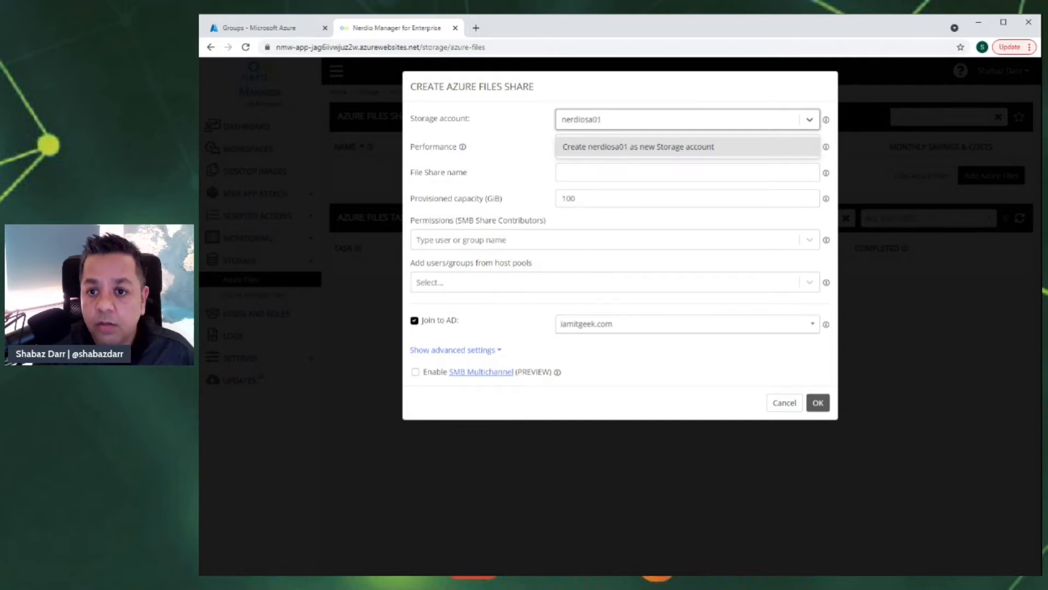
key(Return)
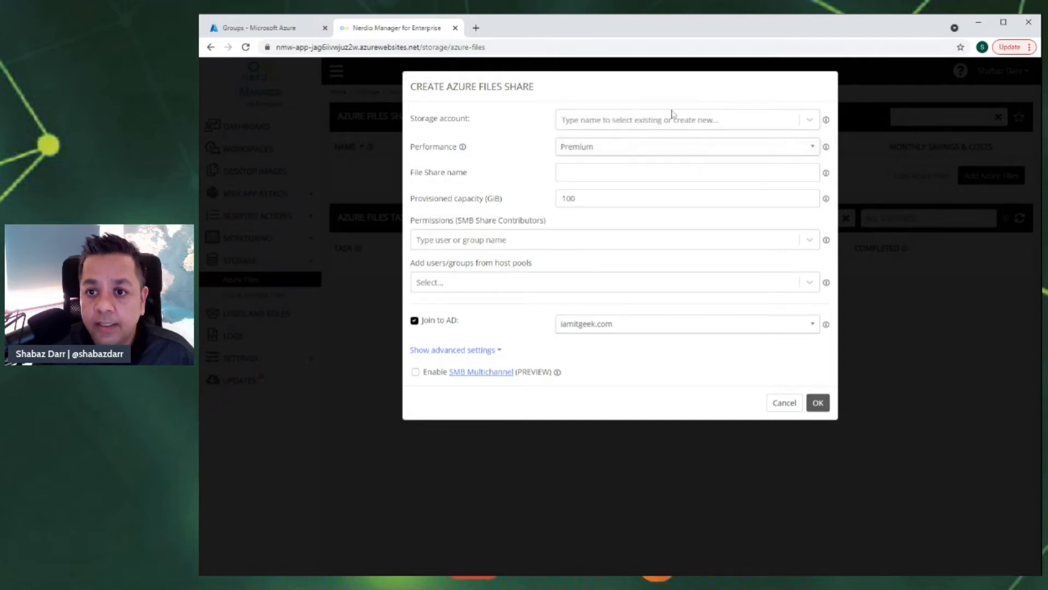
click(808, 125)
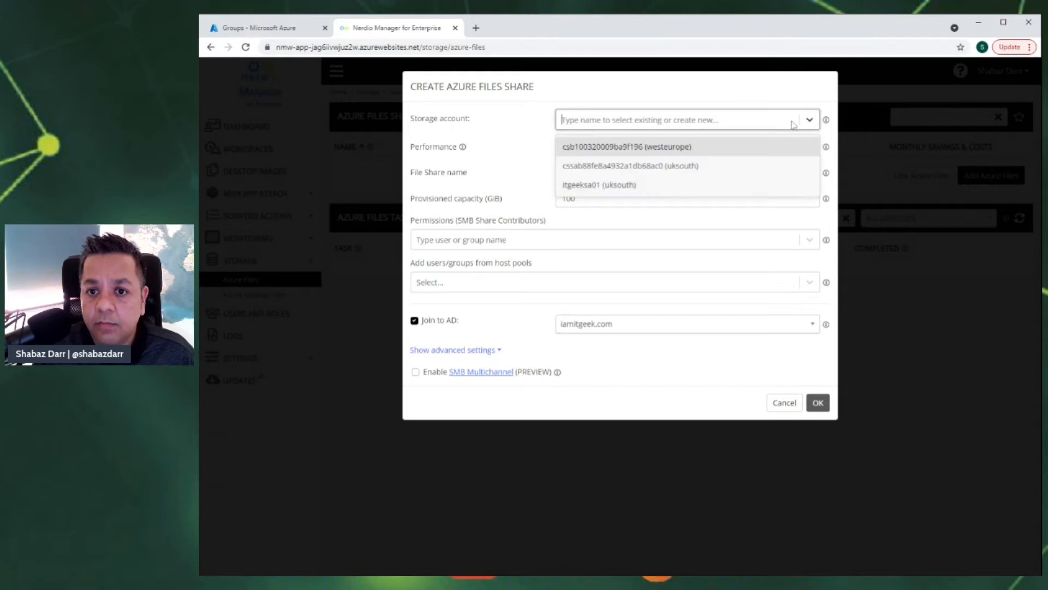
text(ne)
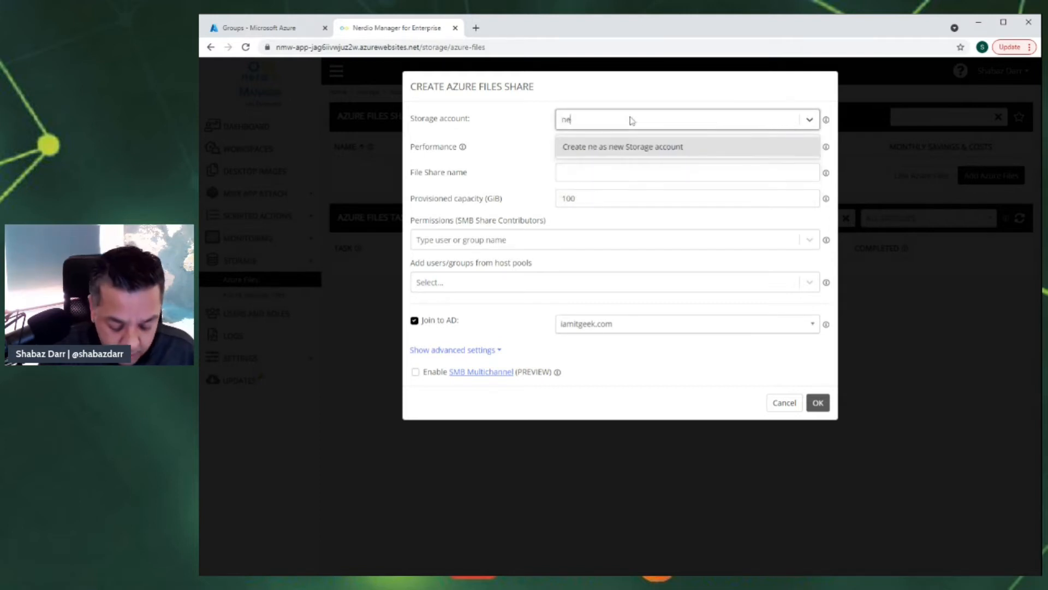
text(rdiosa01)
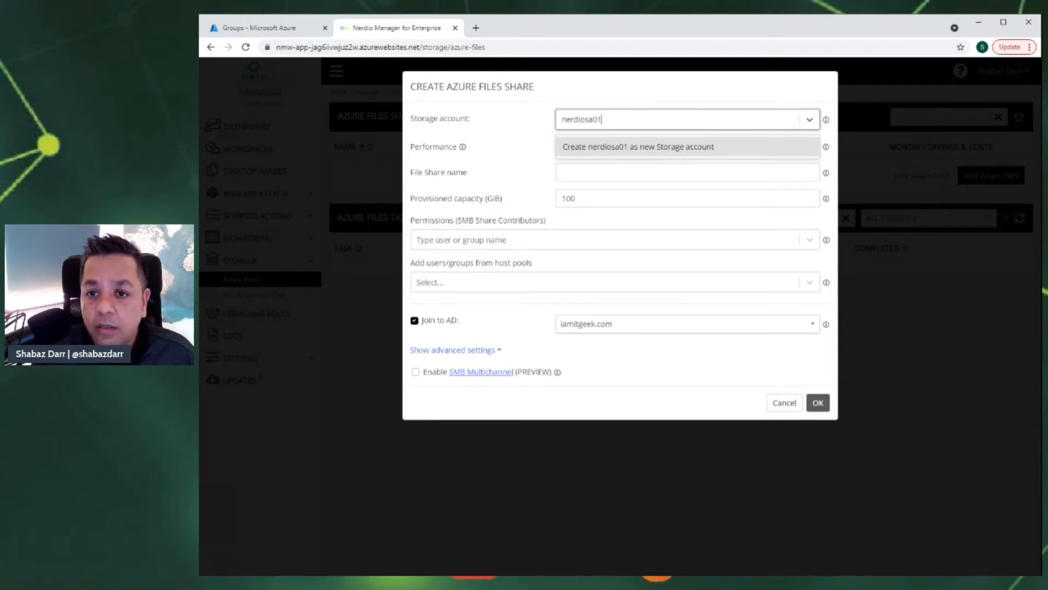
- Create storage account nerdiosa01 in resource group ITGEEKRG03, located in UK South
click(630, 146)
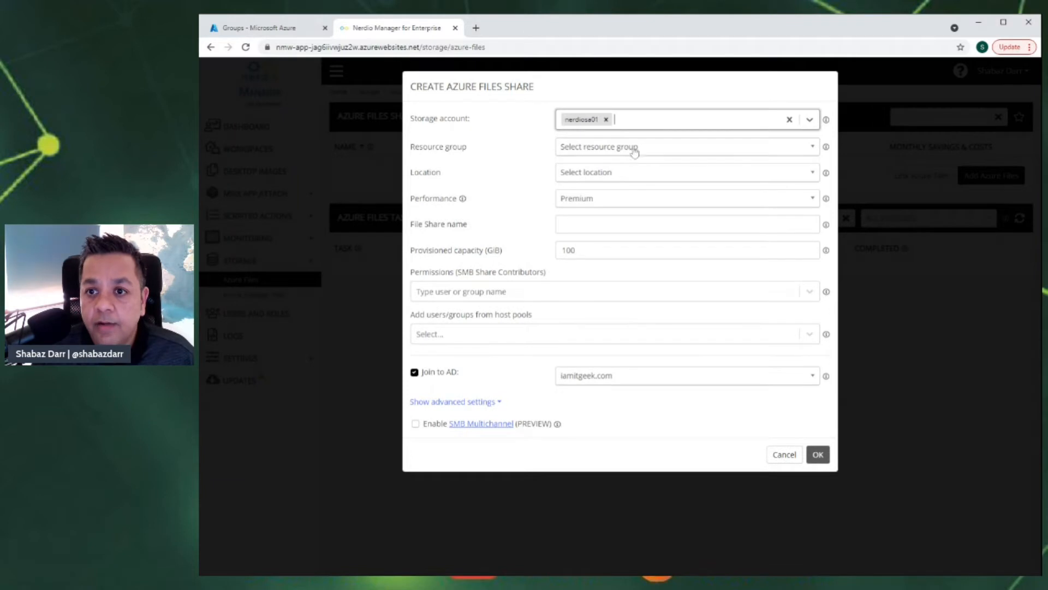
click(620, 148)
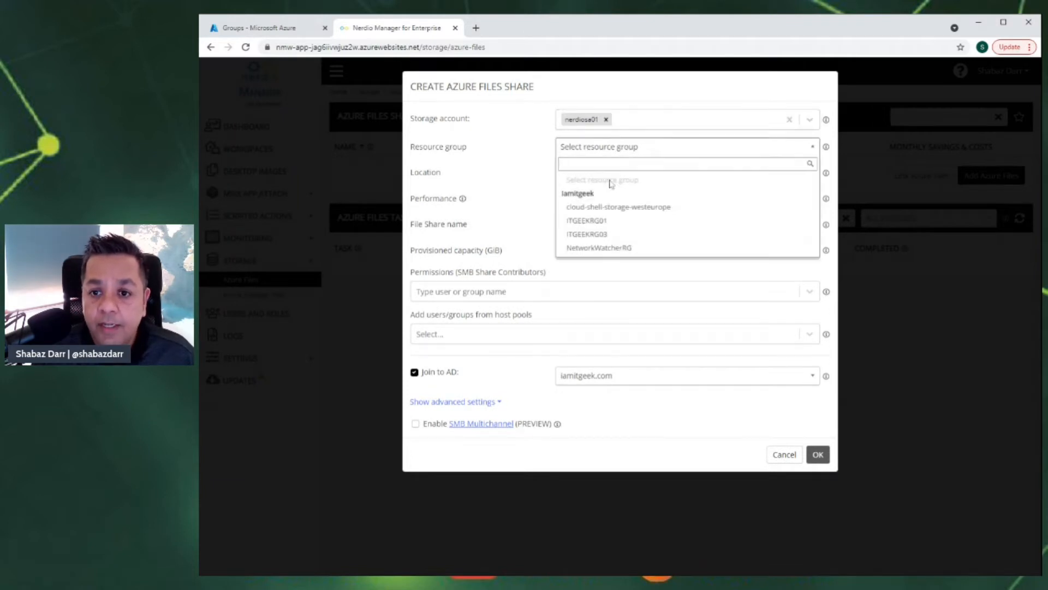
click(593, 235)
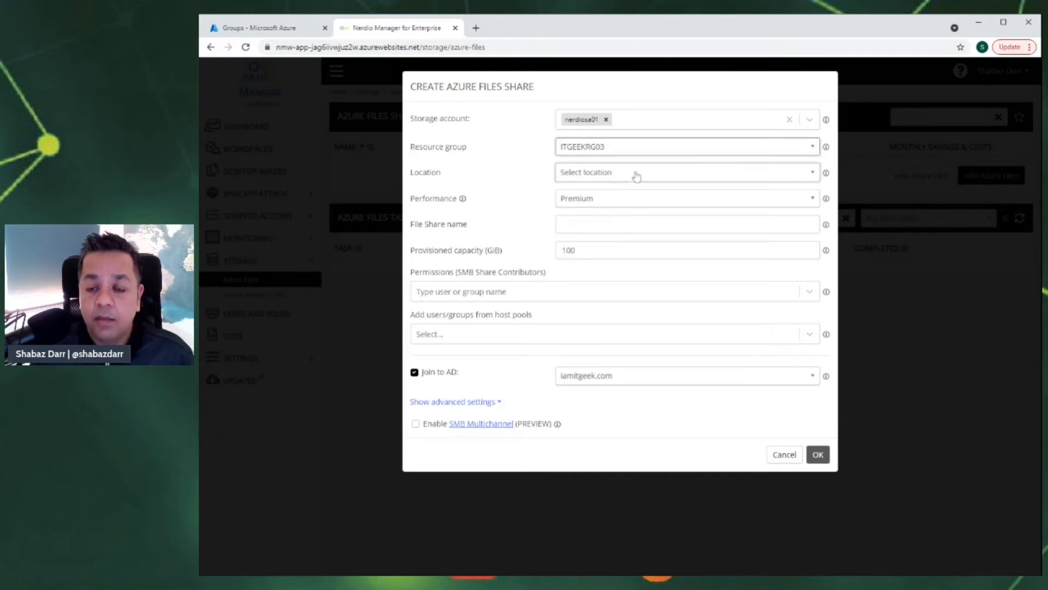
click(810, 175)
scroll(595, 283, down, 2)
scroll(598, 278, down, 4)
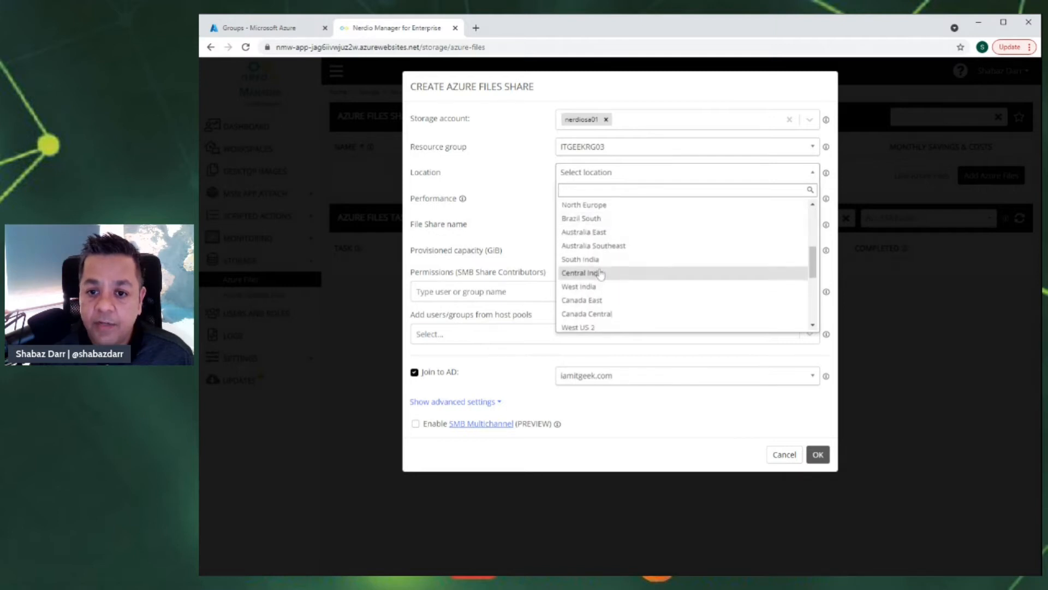
click(593, 301)
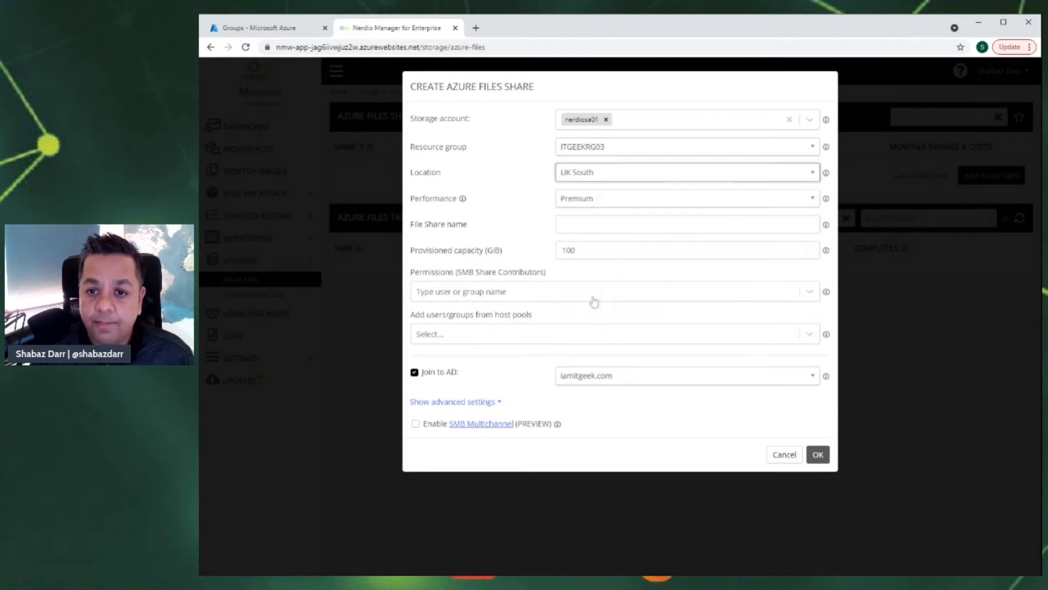
- Keep Premium tier, name the share nerdiouserprofiles and keep 100 GiB capacity
click(592, 203)
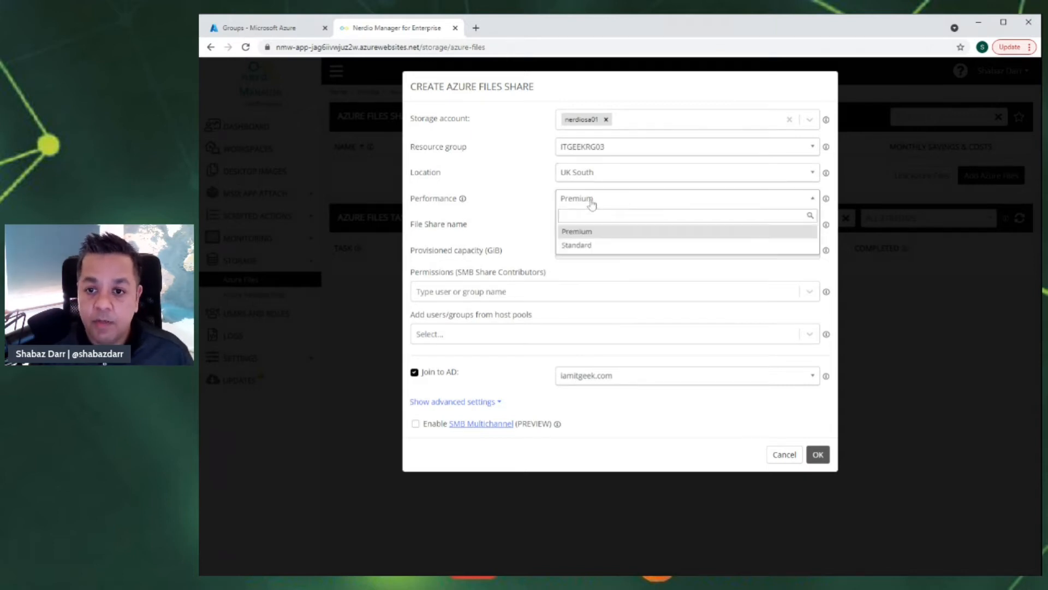
click(523, 198)
click(592, 225)
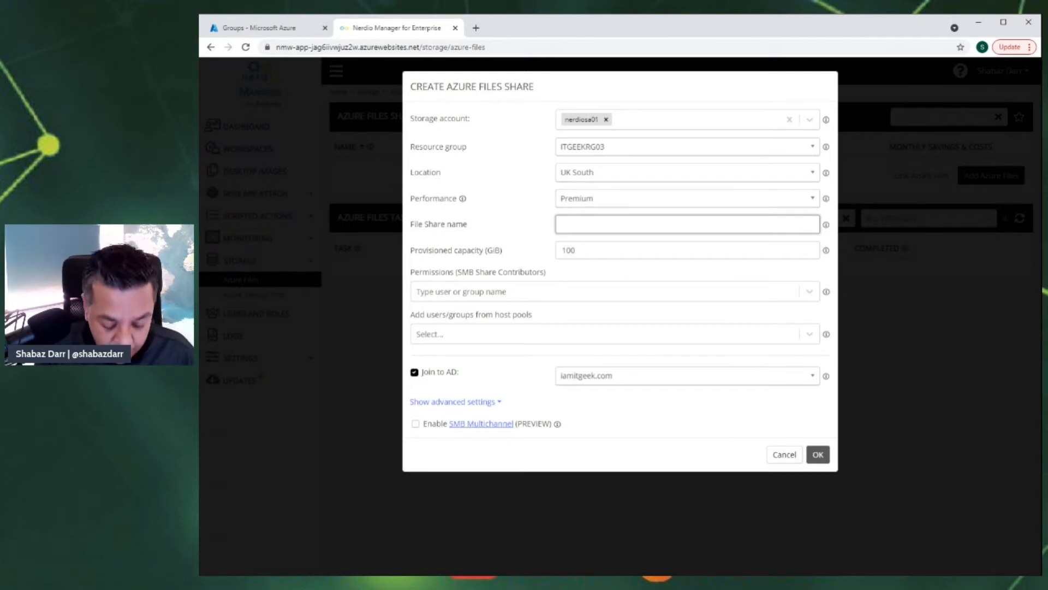
text(nerdiouserprofiles)
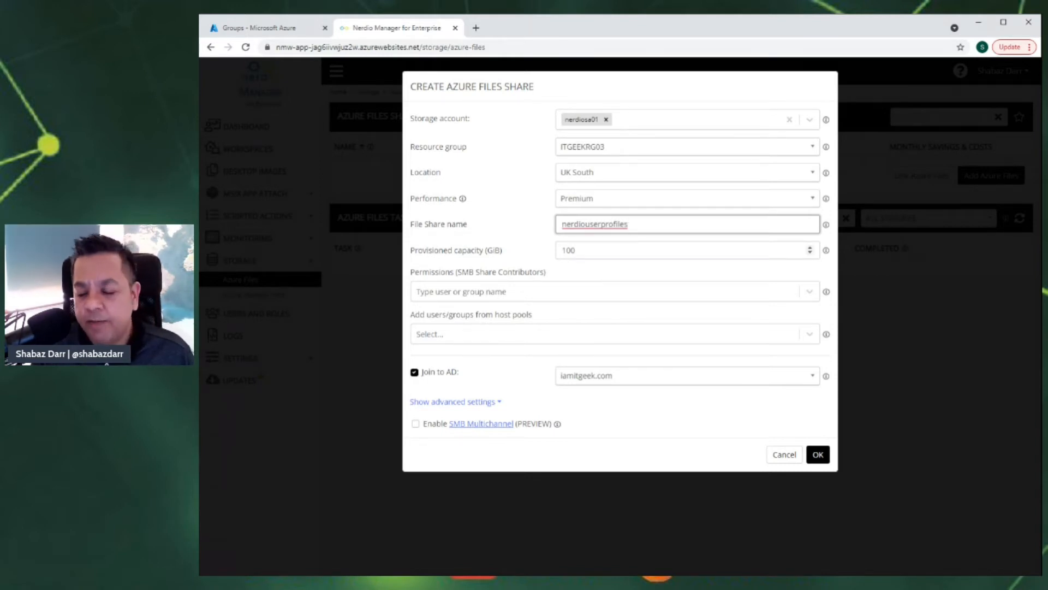
click(576, 250)
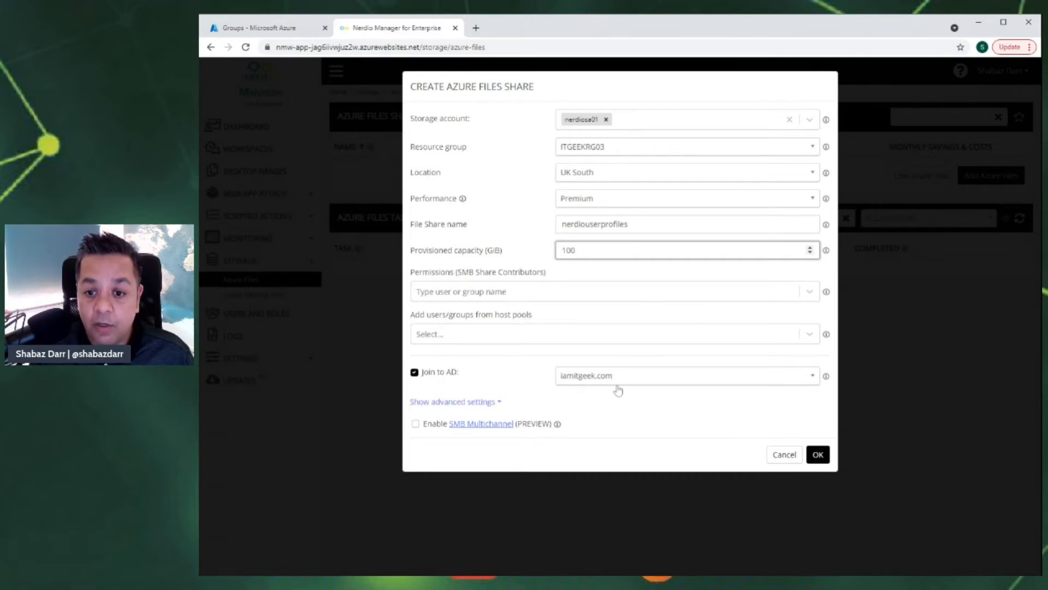
- Grant share permissions to two FSLogix Share Contributor groups
click(505, 295)
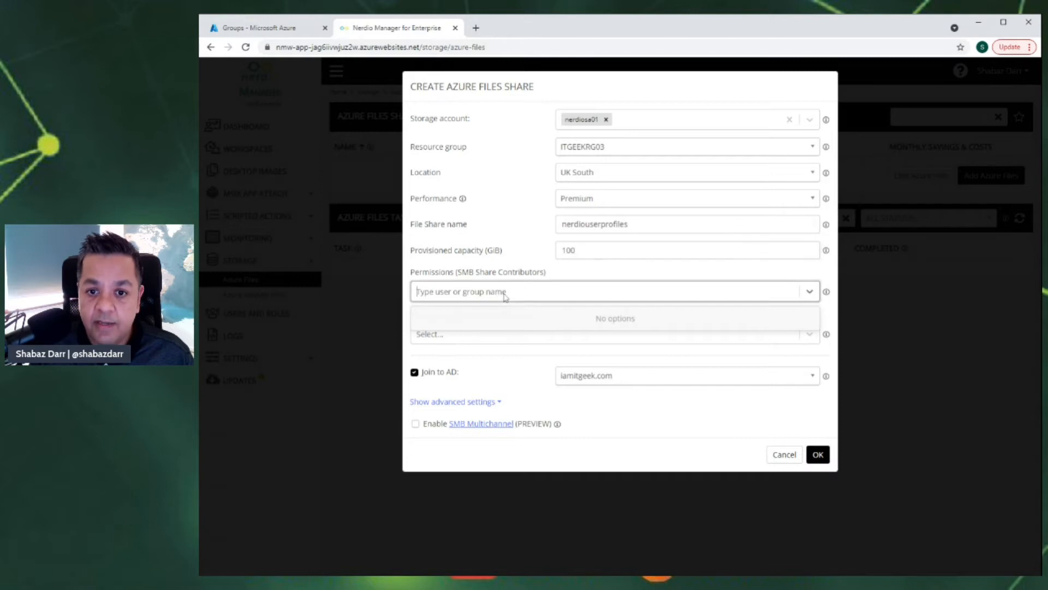
text(i)
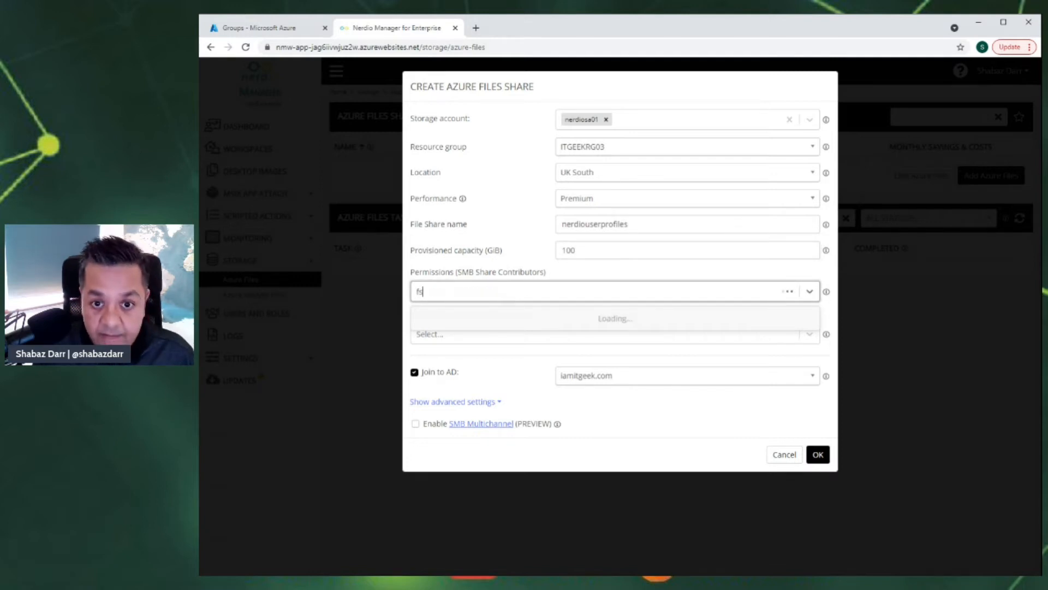
text(slog)
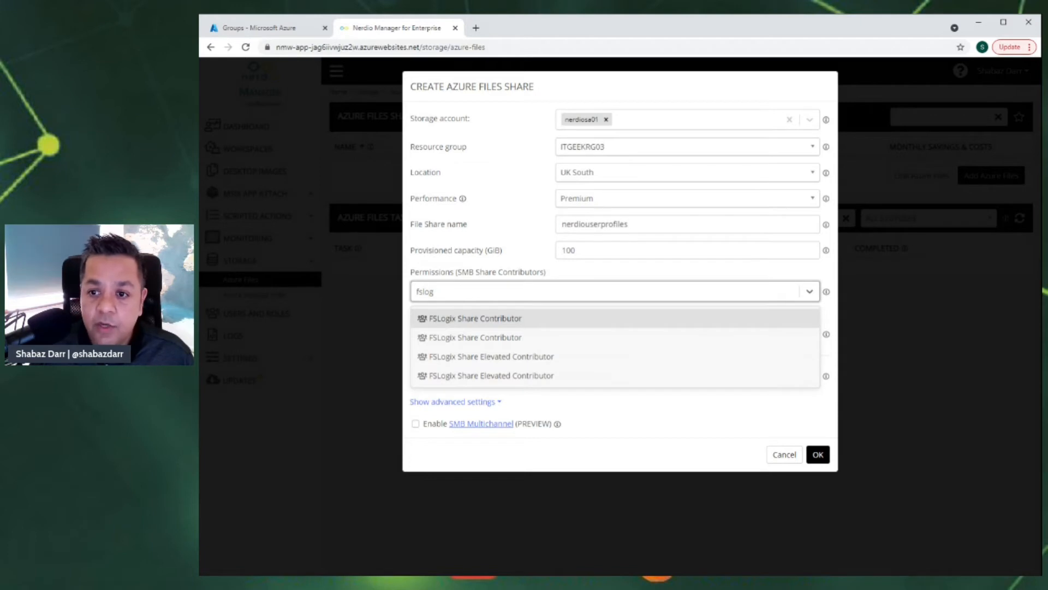
click(466, 338)
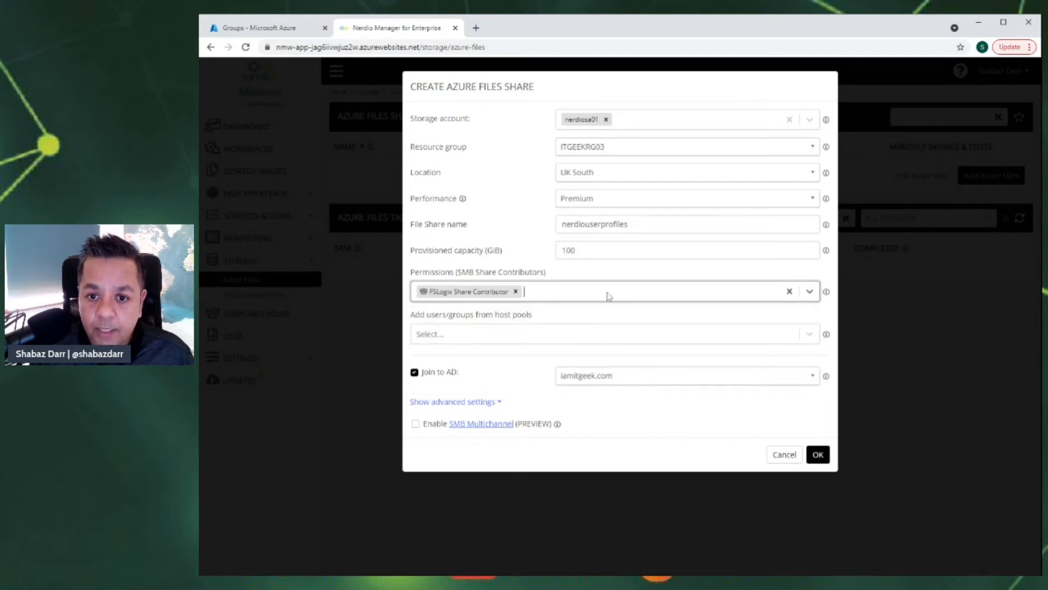
text(fs)
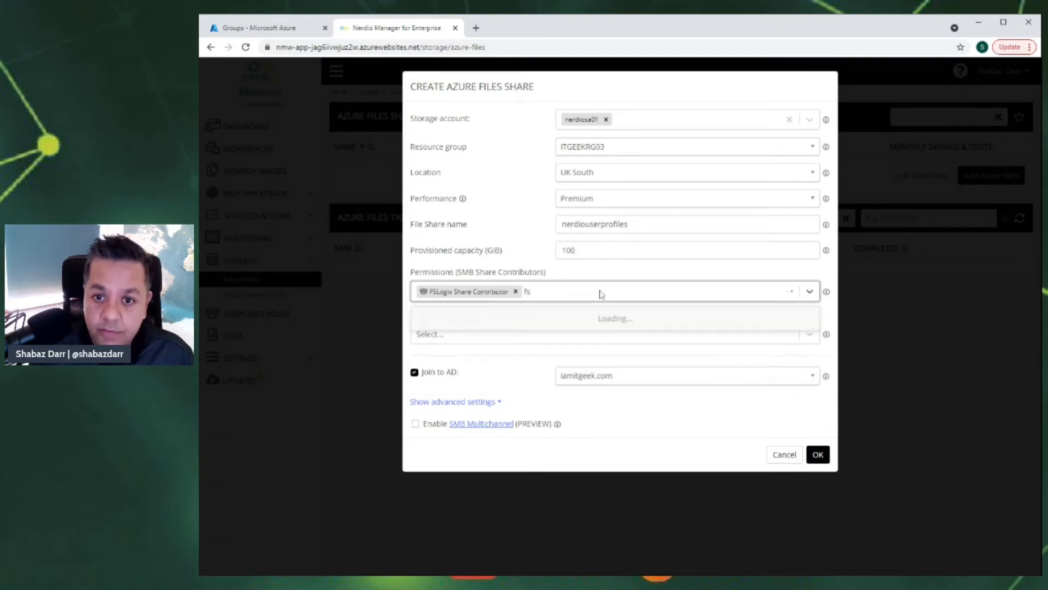
click(514, 320)
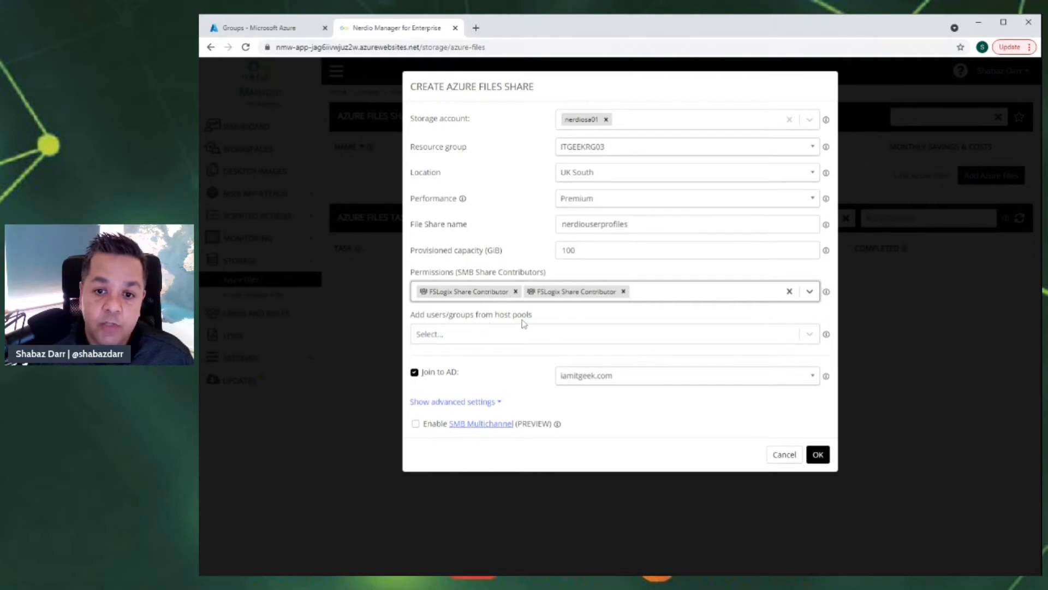
click(467, 340)
click(657, 312)
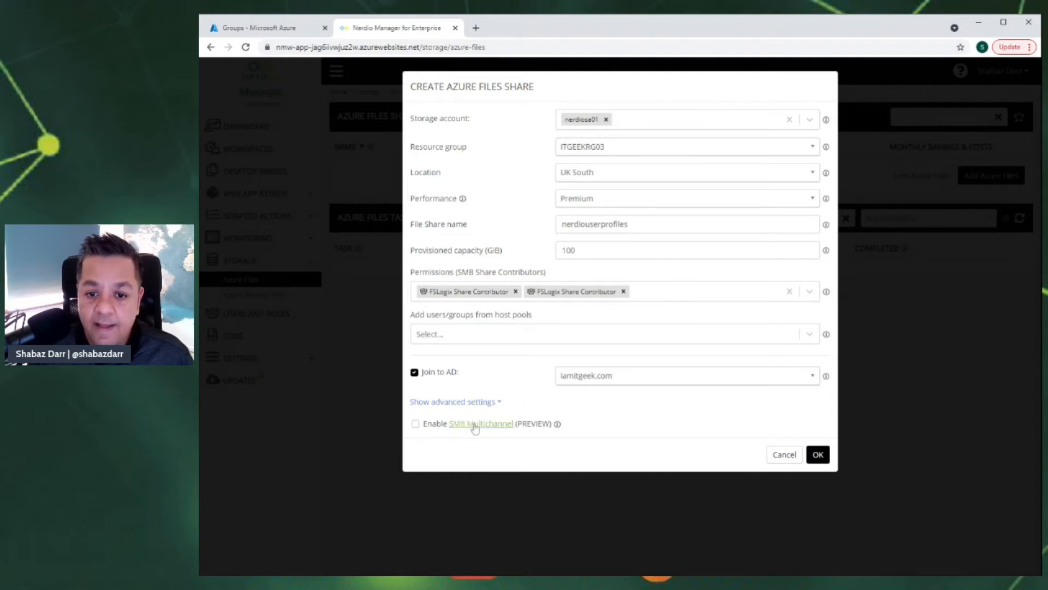
- Reveal the temporary VM settings, then submit the nerdiouserprofiles share for creation
click(495, 402)
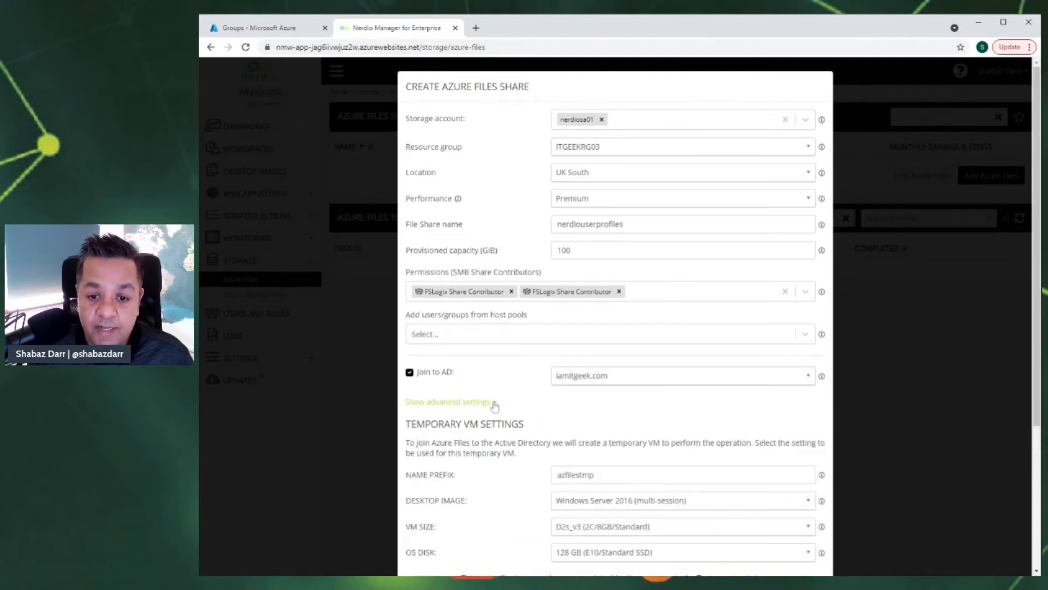
scroll(629, 418, down, 2)
scroll(629, 418, down, 1)
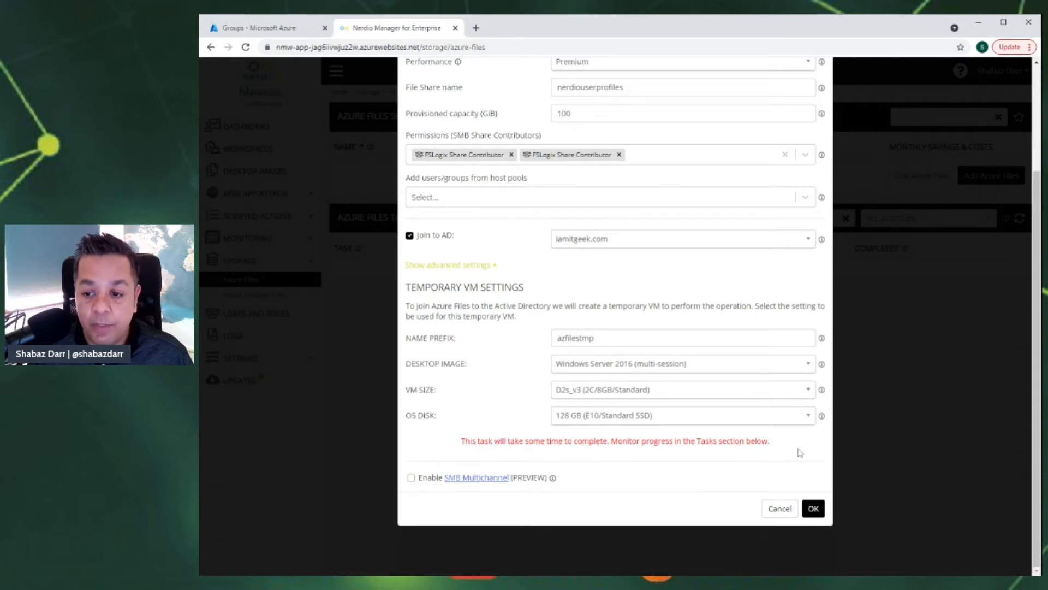
click(815, 511)
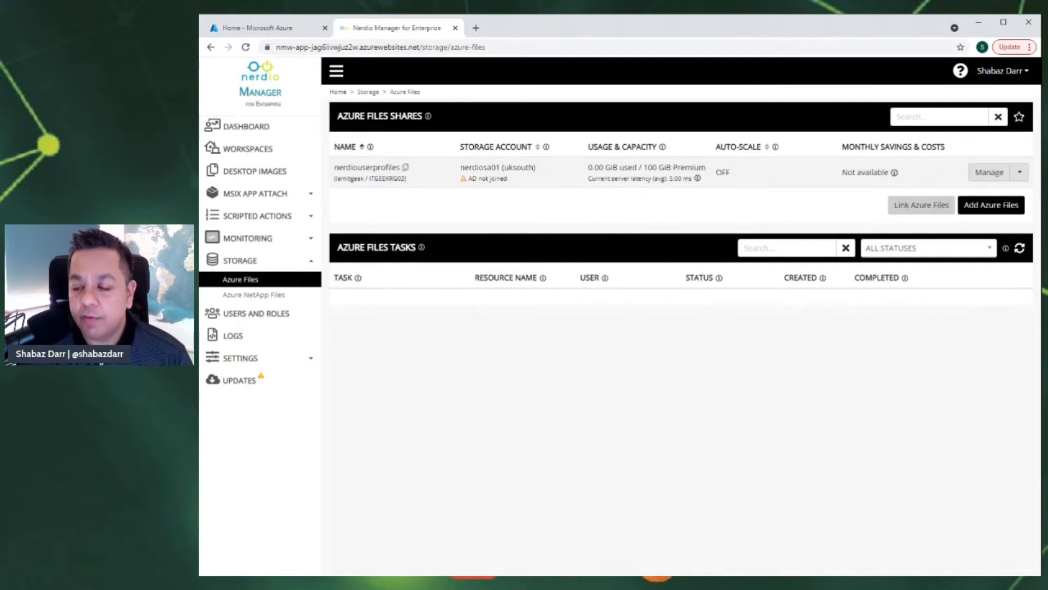
- Link the existing userprofiles share from storage account itgeeksa01 (uksouth)
click(908, 210)
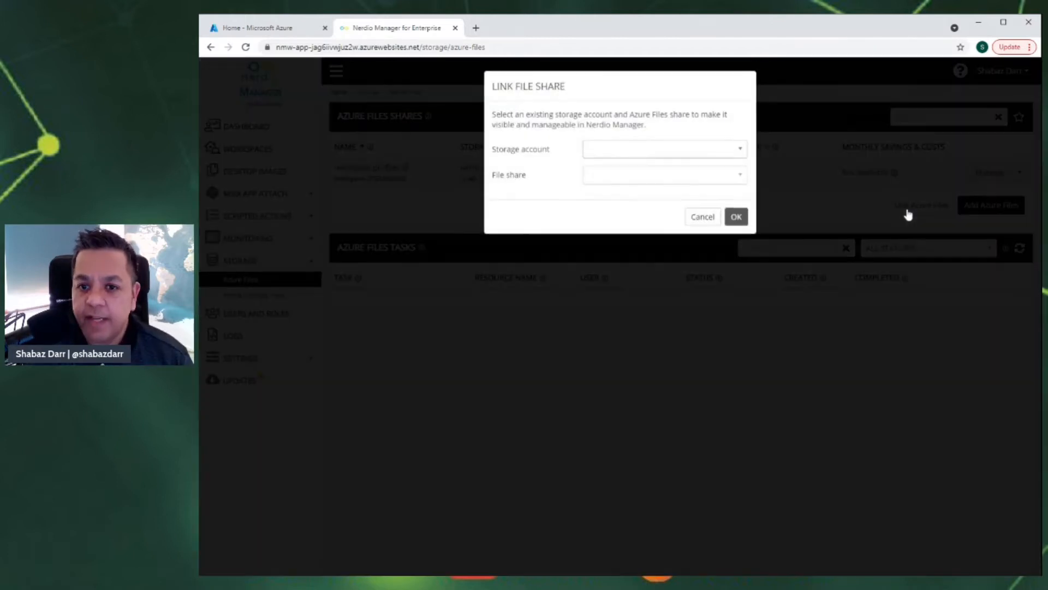
click(726, 159)
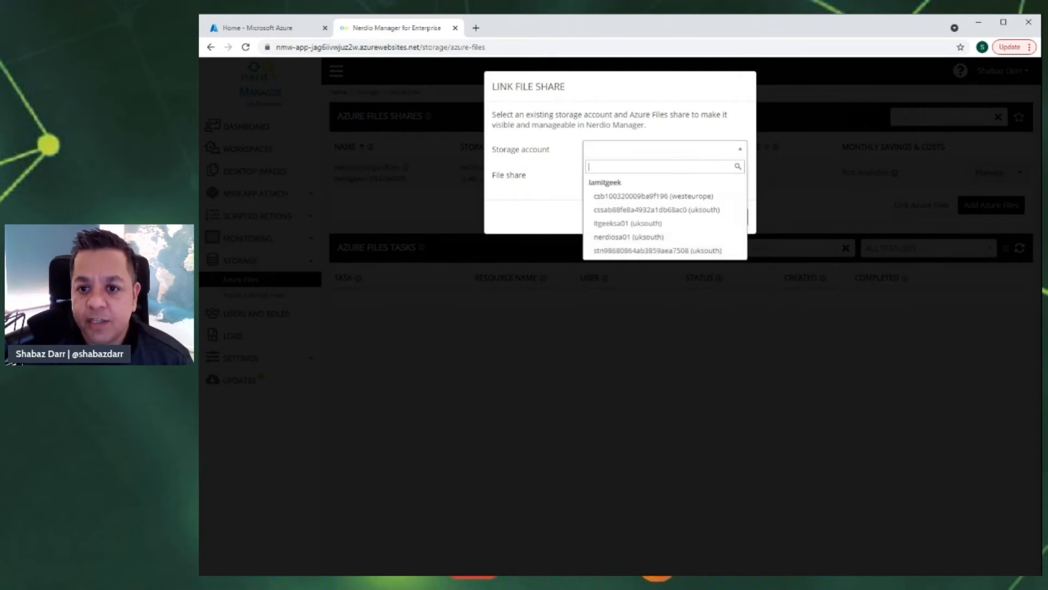
click(601, 222)
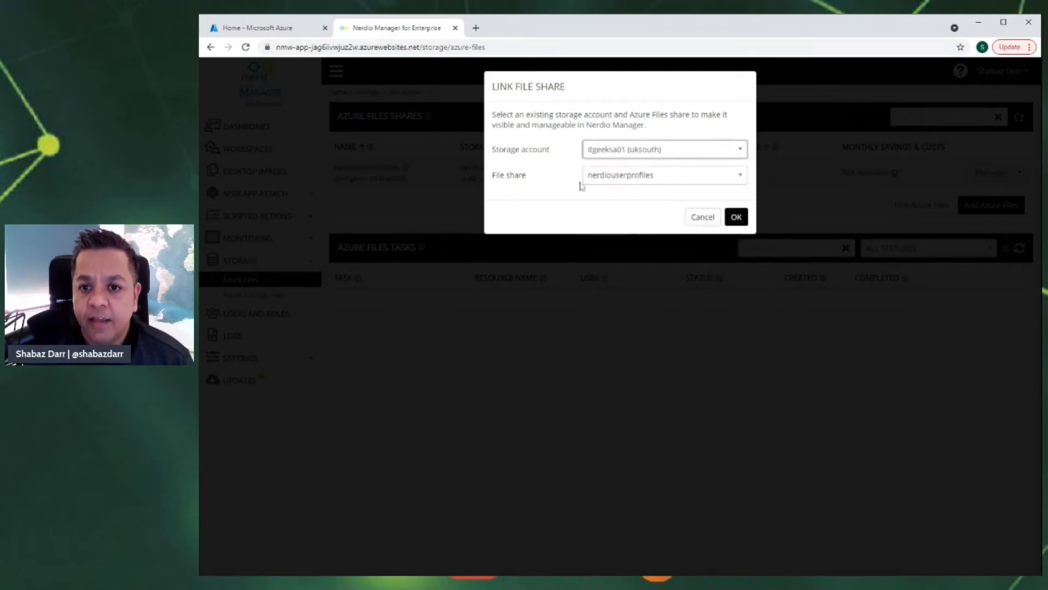
click(693, 178)
click(619, 220)
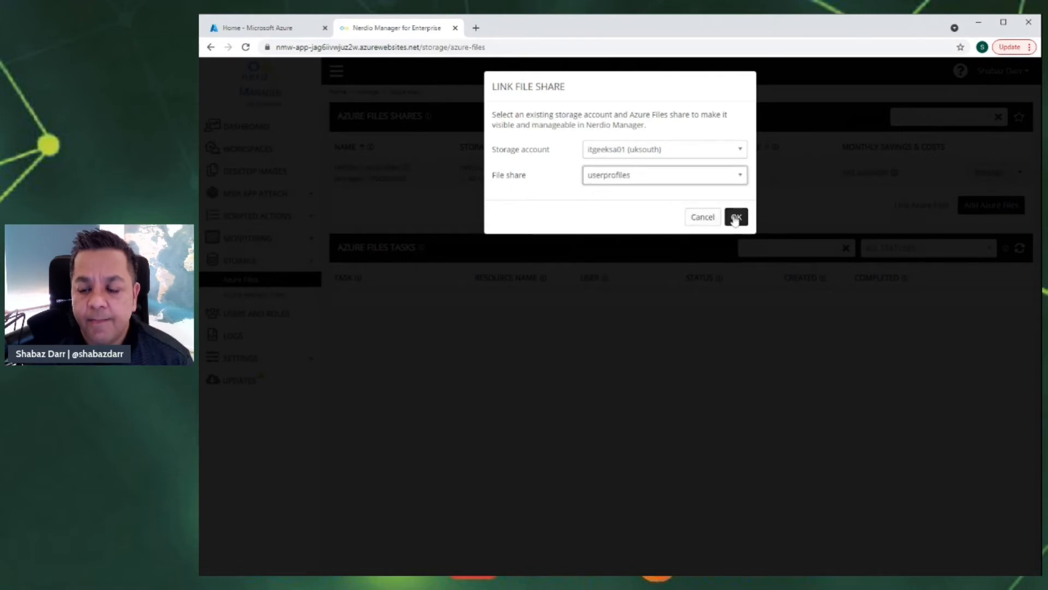
click(735, 217)
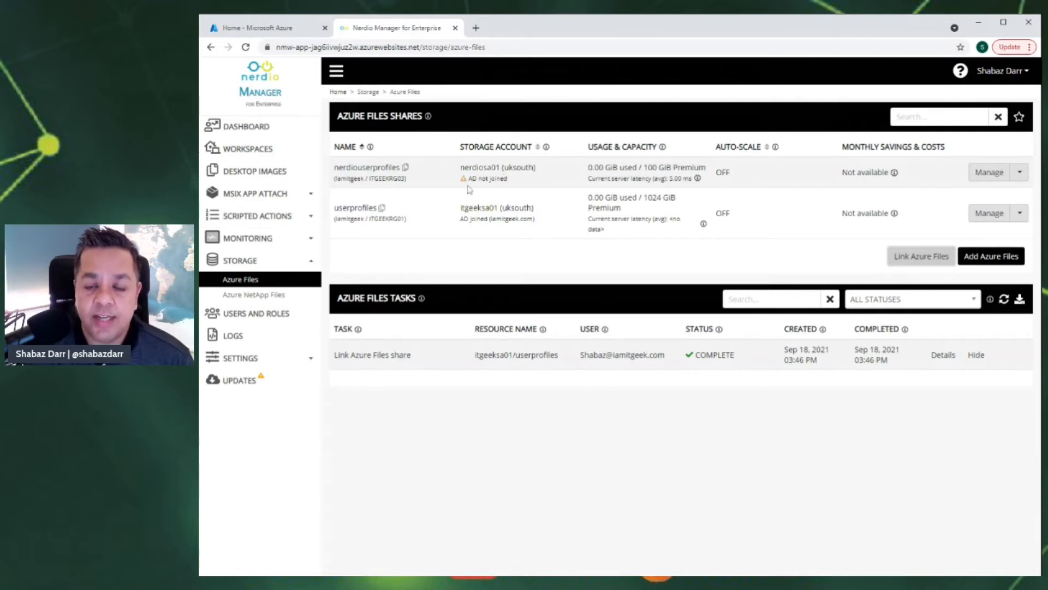
- Open the nerdiouserprofiles share in the Azure portal, then return to Nerdio's Azure Files page
mouse_move(467, 184)
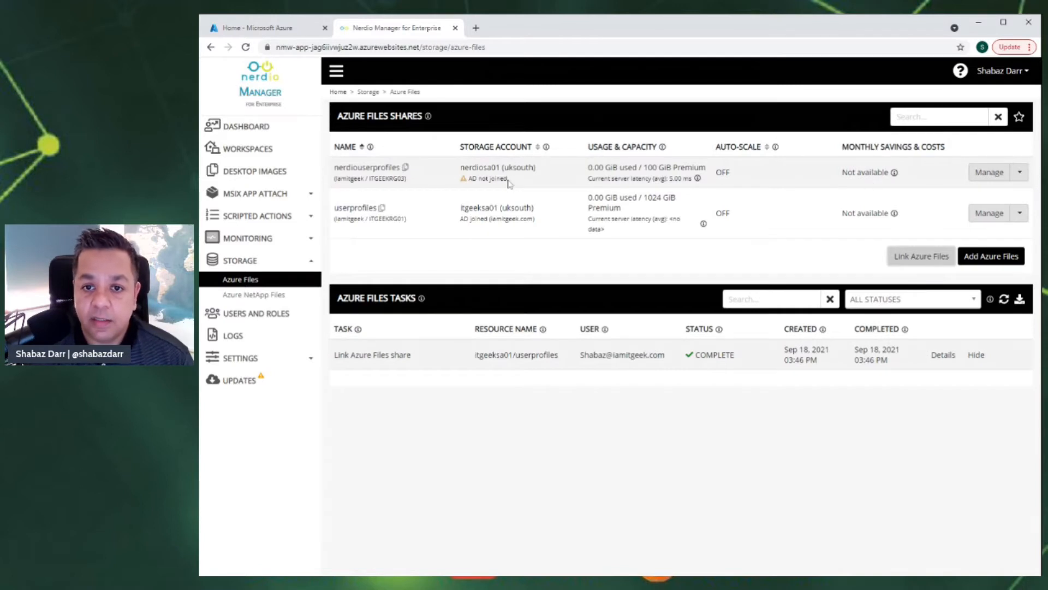
click(384, 174)
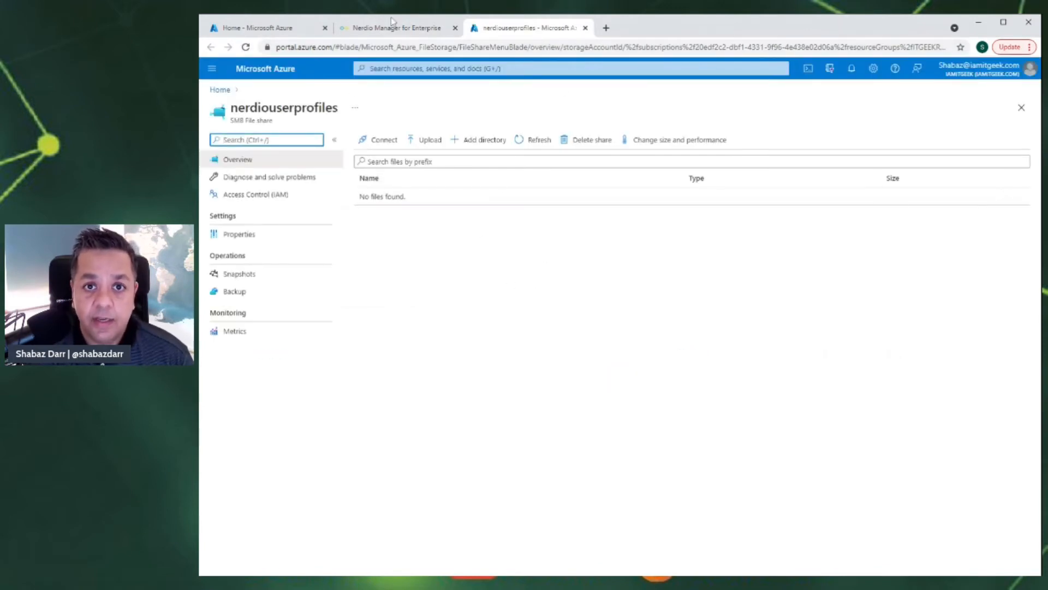
click(382, 30)
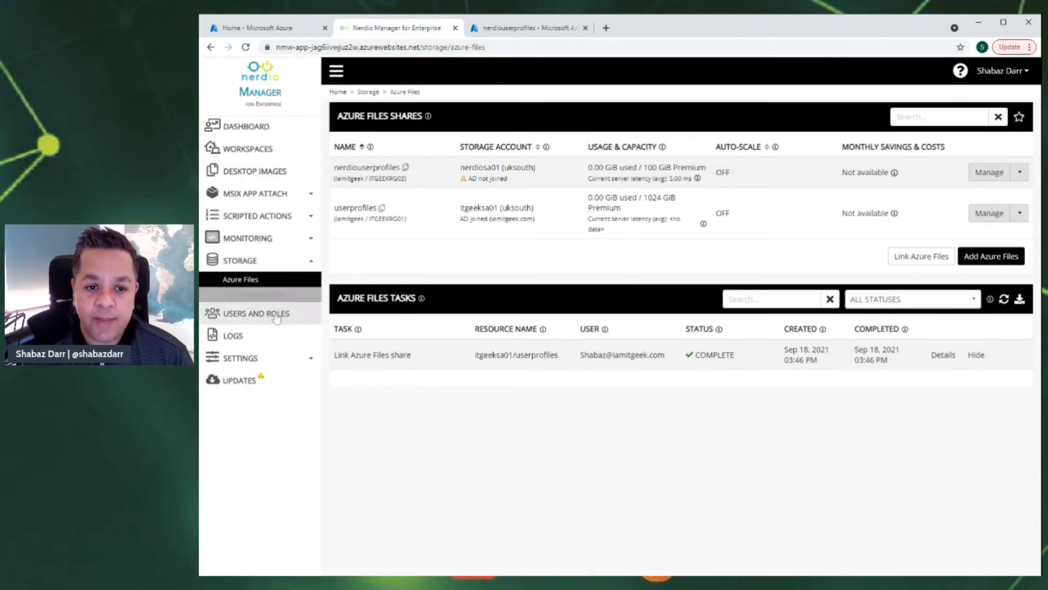
click(251, 341)
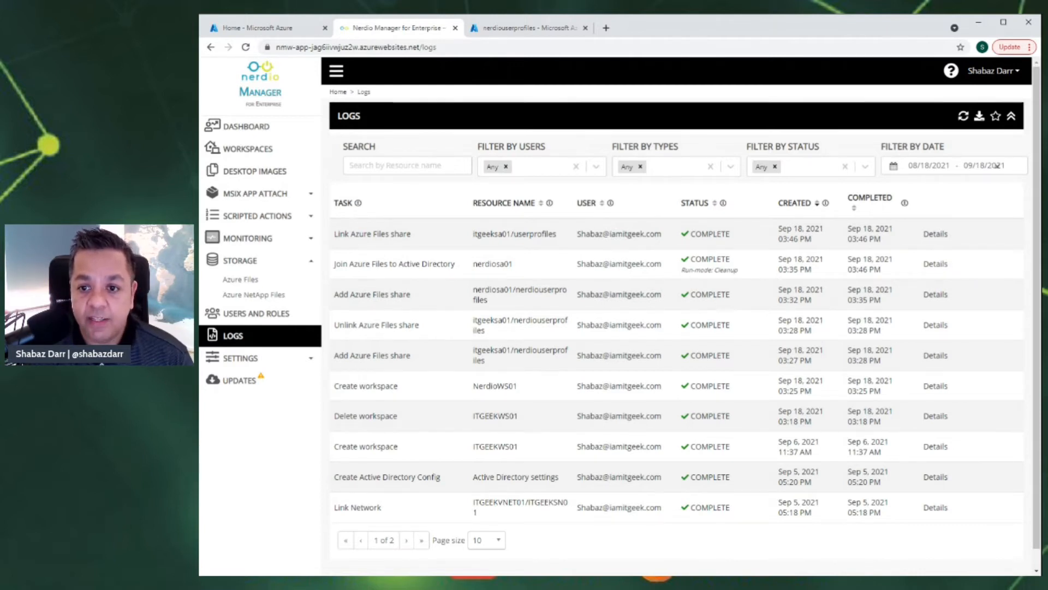
scroll(599, 317, down, 1)
scroll(599, 316, up, 1)
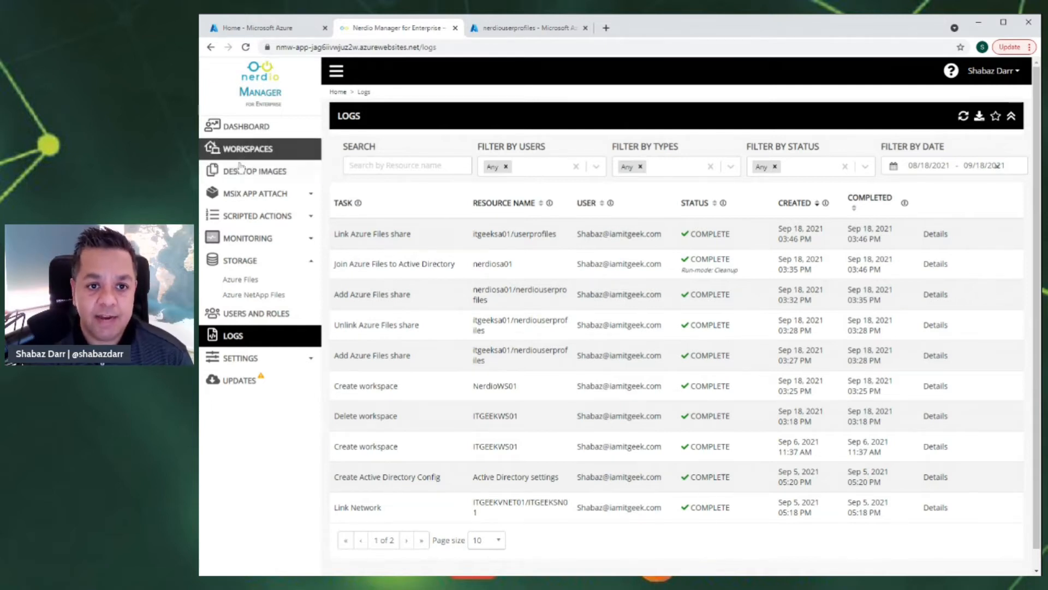
click(251, 280)
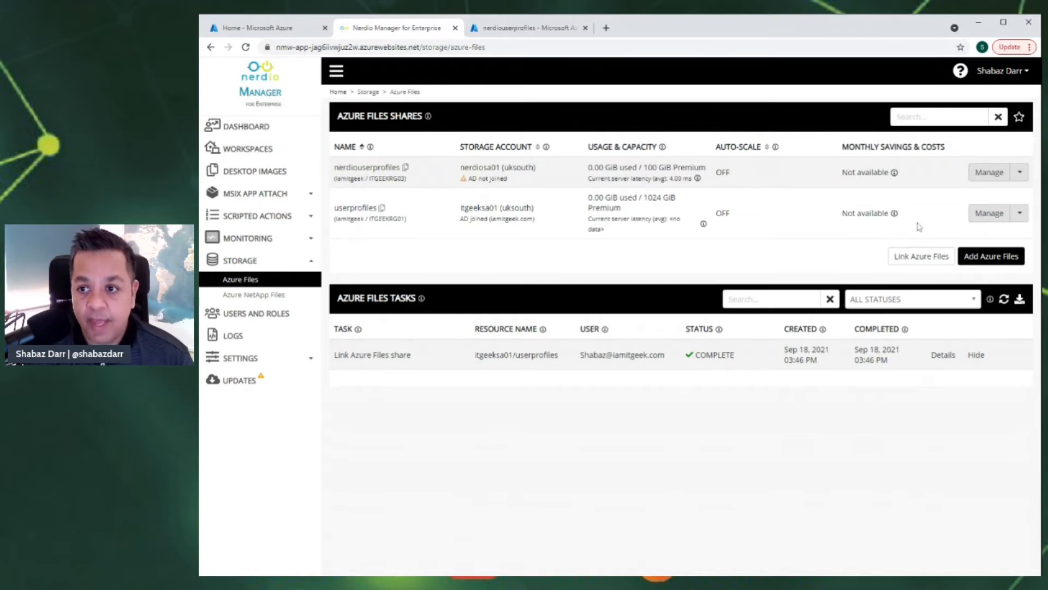
- Unlink the nerdiouserprofiles share from its Manage menu and confirm
click(1020, 213)
mouse_move(991, 237)
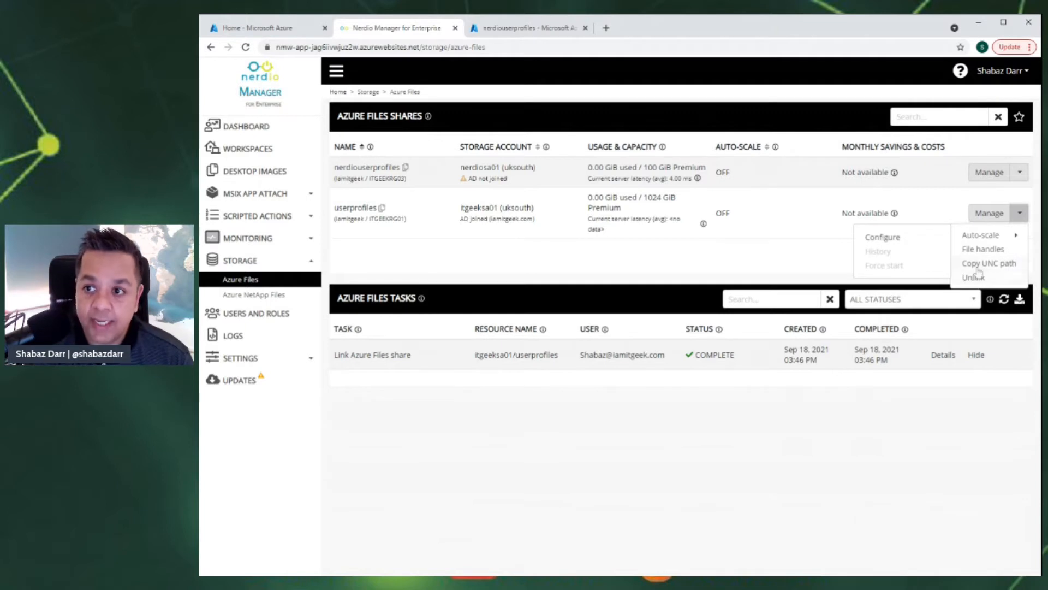
click(1019, 178)
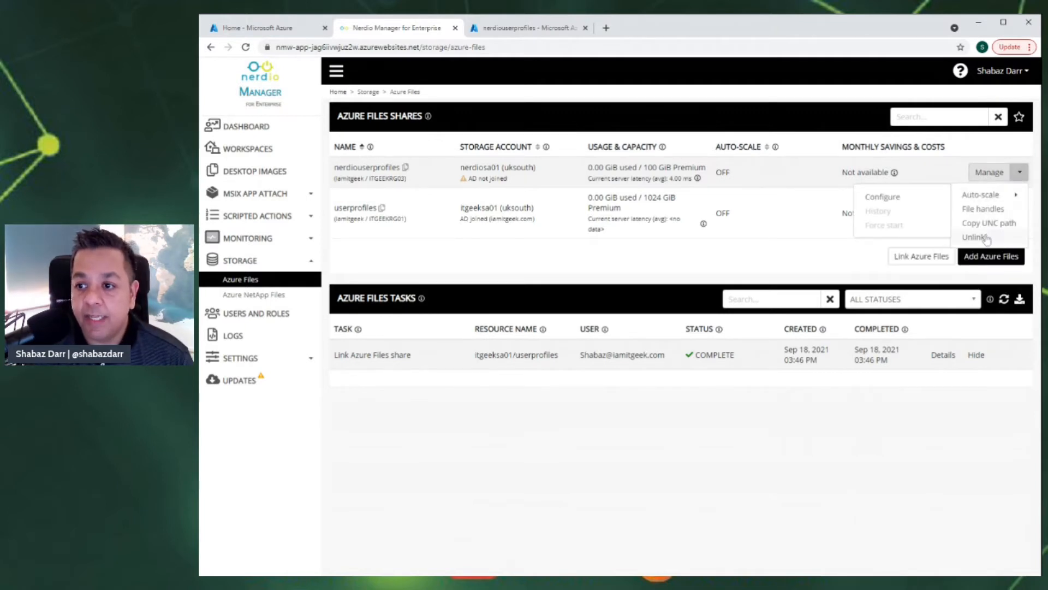
click(975, 237)
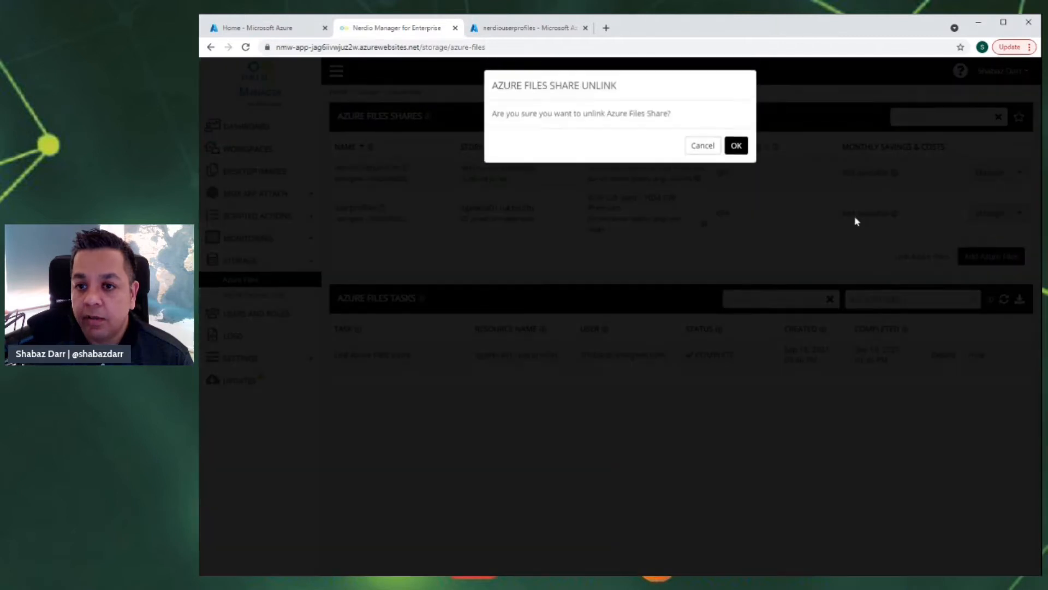
click(736, 146)
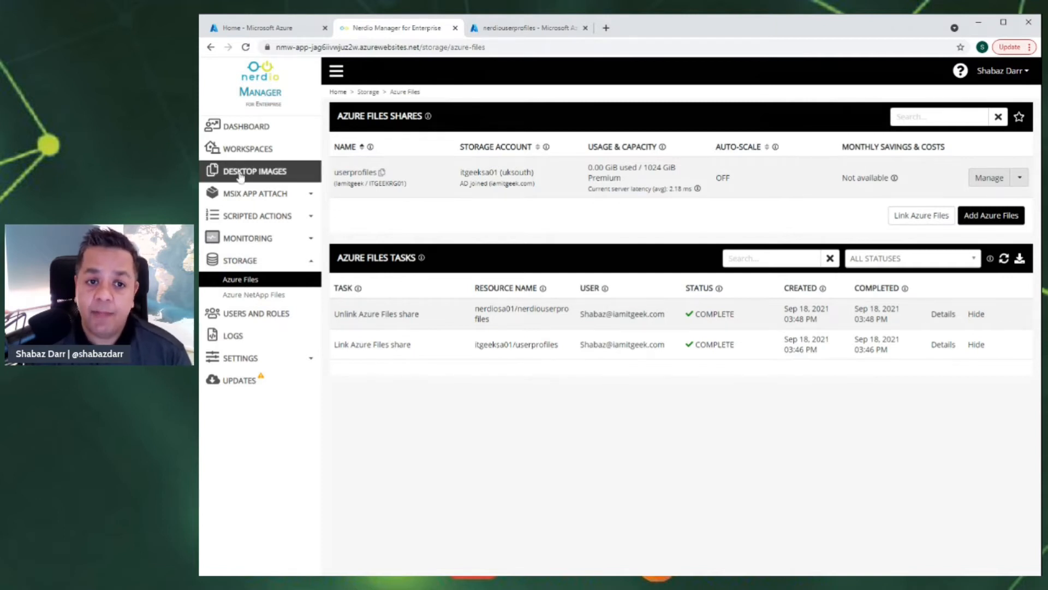
- In Desktop Images, begin adding an Azure library image named Nerdoimage01
click(260, 175)
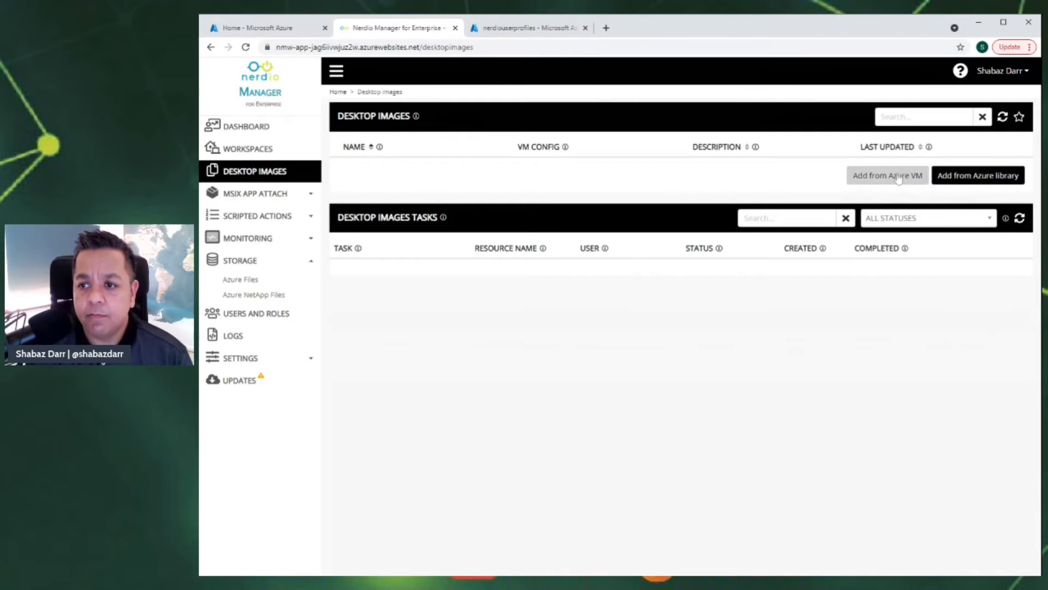
click(979, 177)
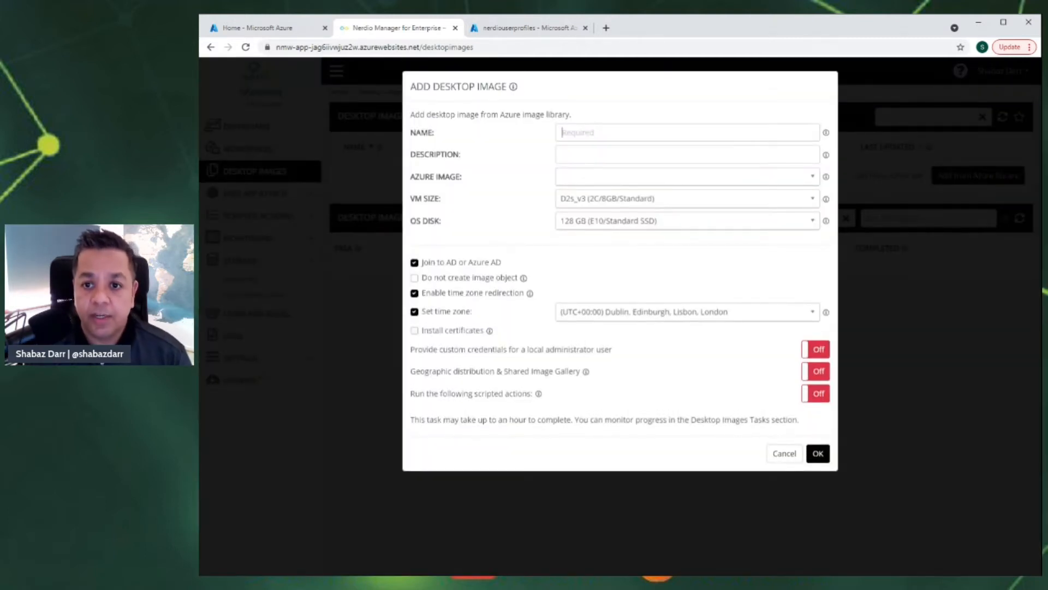
text(Nerdo)
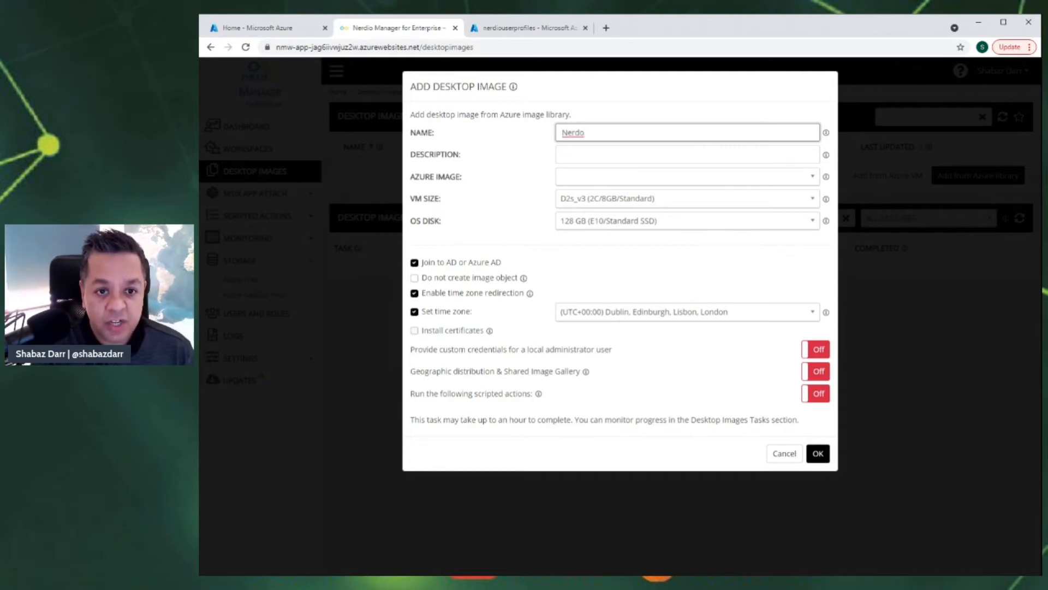
text(image01)
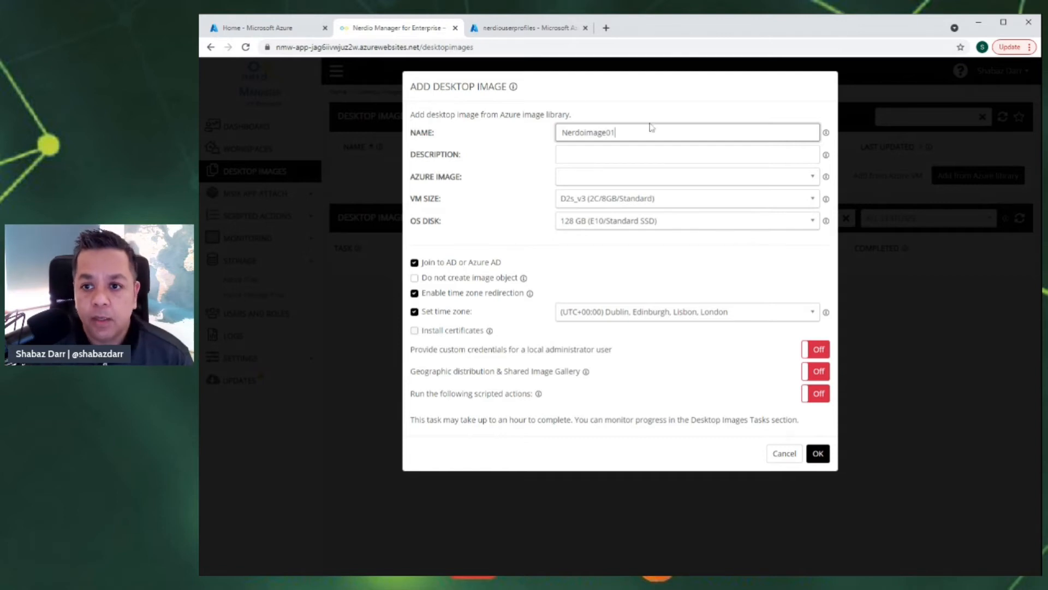
click(806, 186)
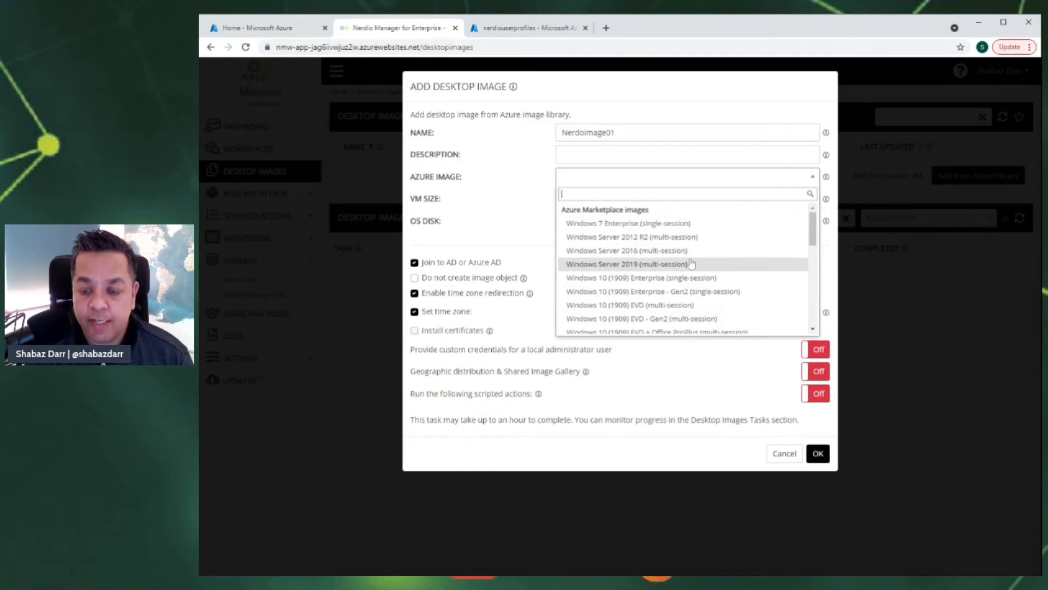
- Select Windows 10 (21H1) EVD + Office ProPlus - Gen2 (multi-session) as the Azure image
scroll(690, 265, down, 4)
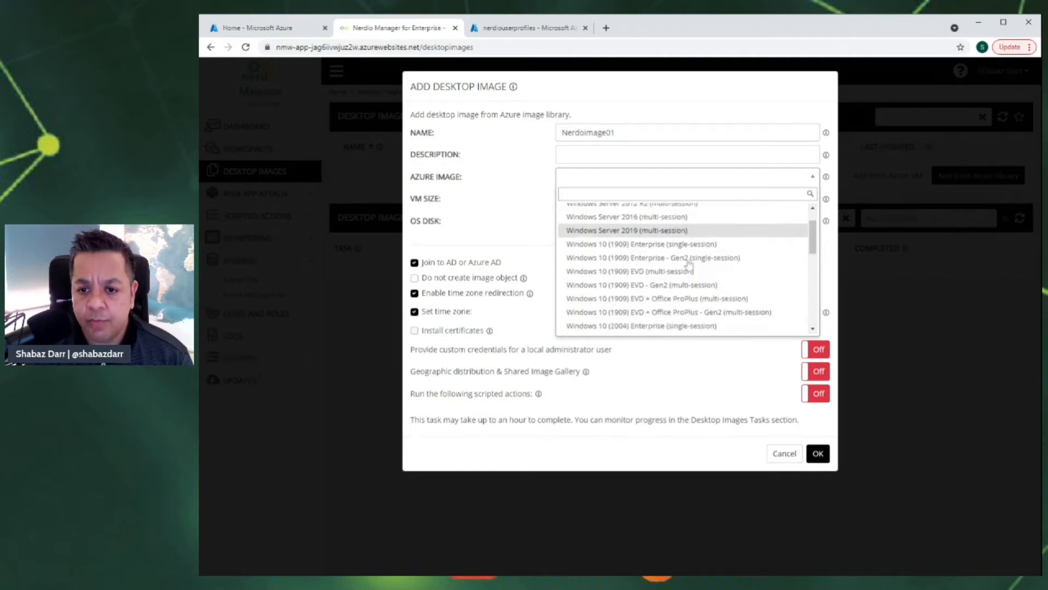
scroll(677, 270, down, 5)
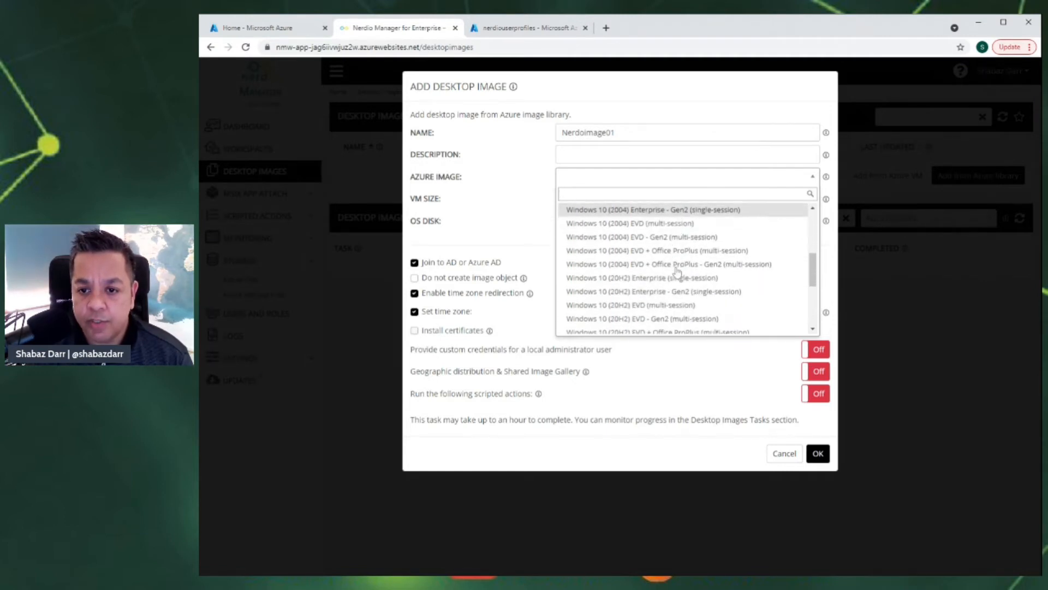
scroll(677, 268, up, 5)
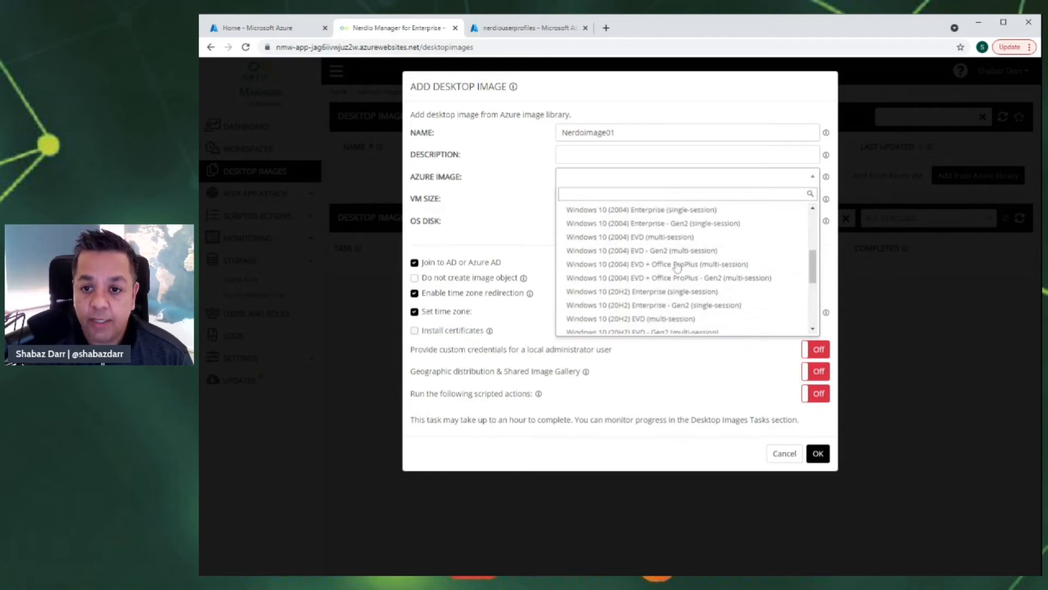
scroll(675, 268, down, 2)
scroll(675, 268, down, 4)
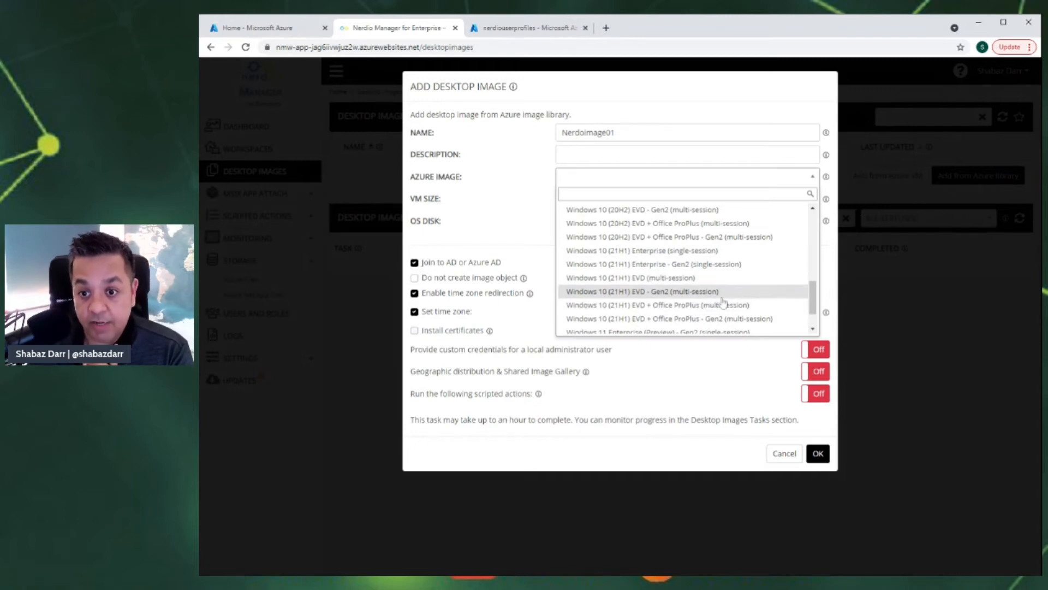
scroll(724, 302, down, 2)
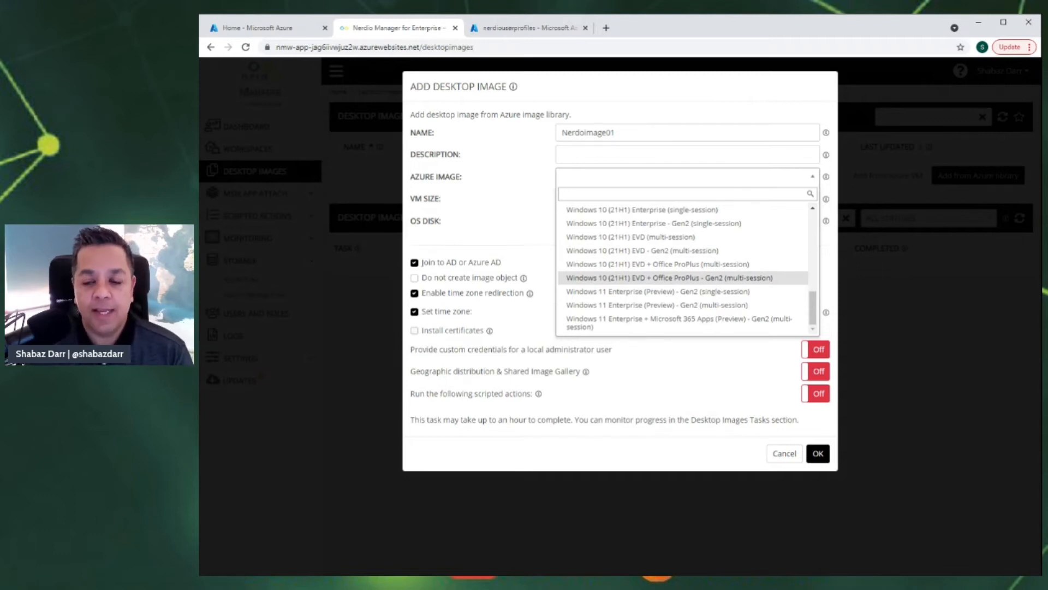
click(653, 277)
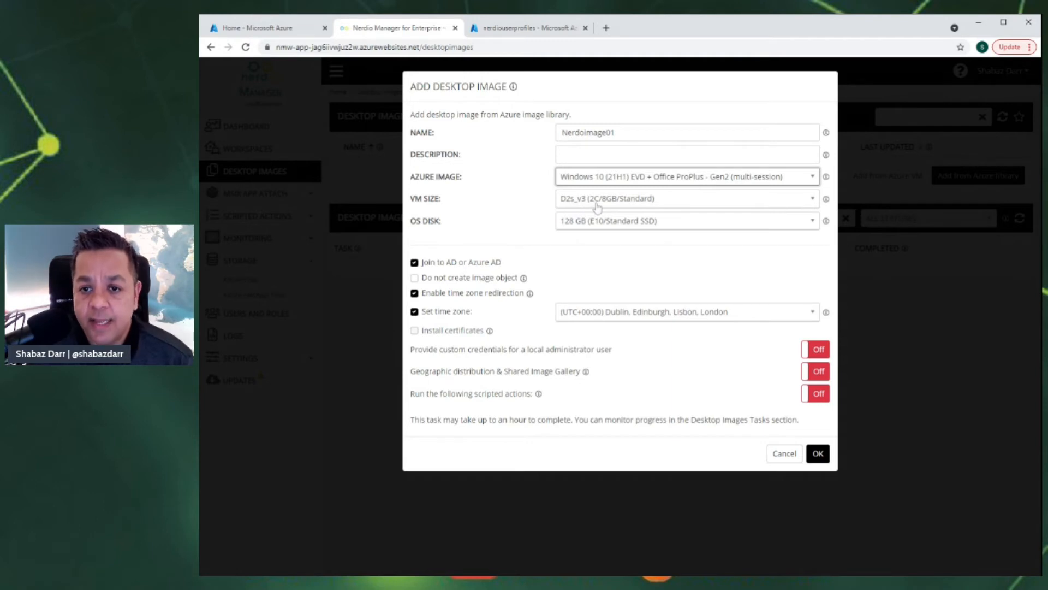
- Set the image VM size to B2ms (2C/8GB/Standard) and turn off Join to AD or Azure AD
click(810, 207)
scroll(707, 277, up, 4)
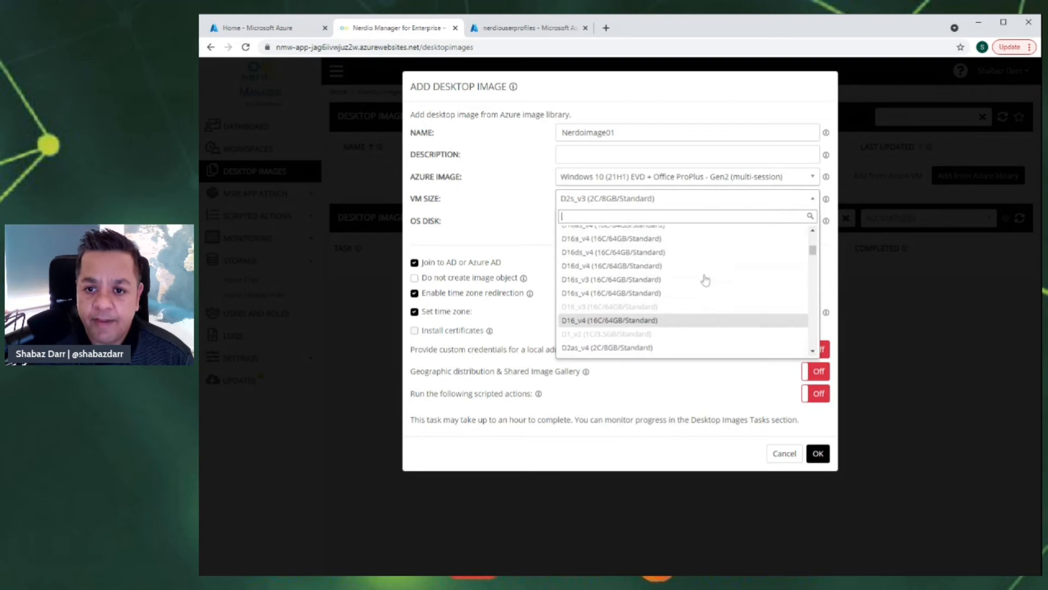
scroll(705, 279, up, 2)
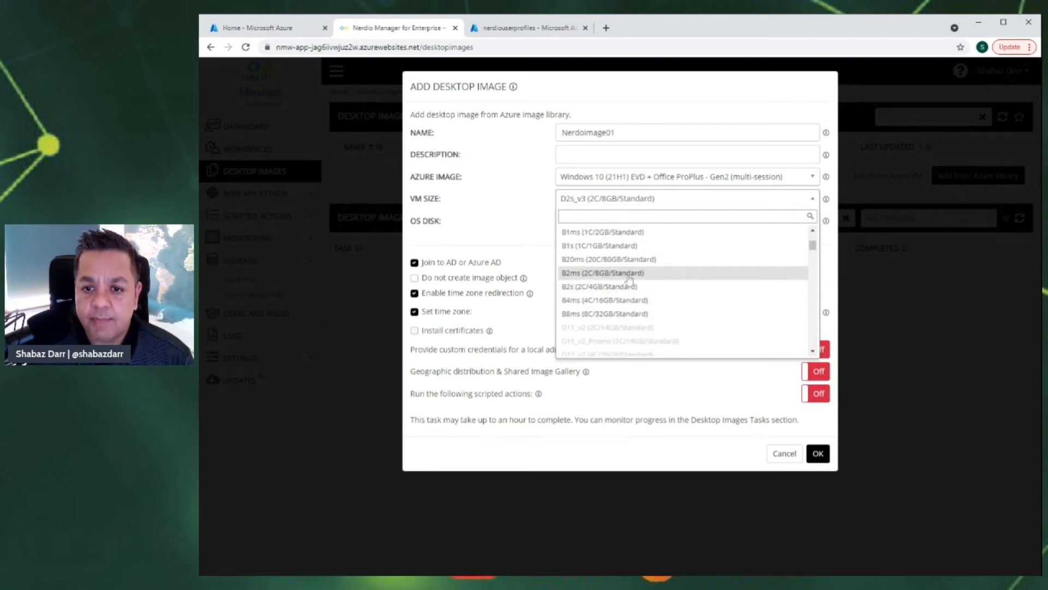
click(629, 275)
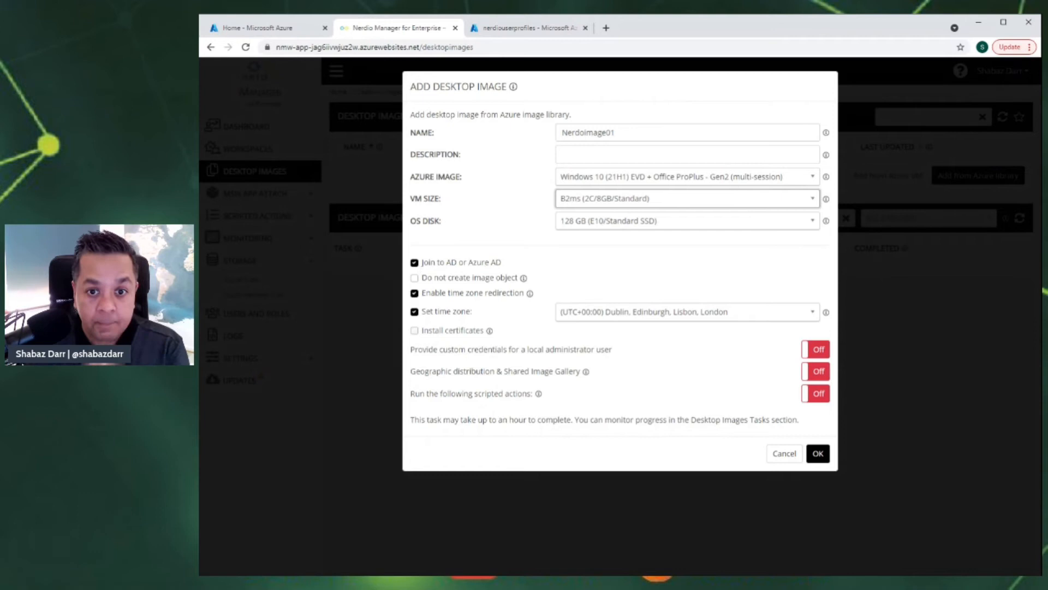
click(414, 263)
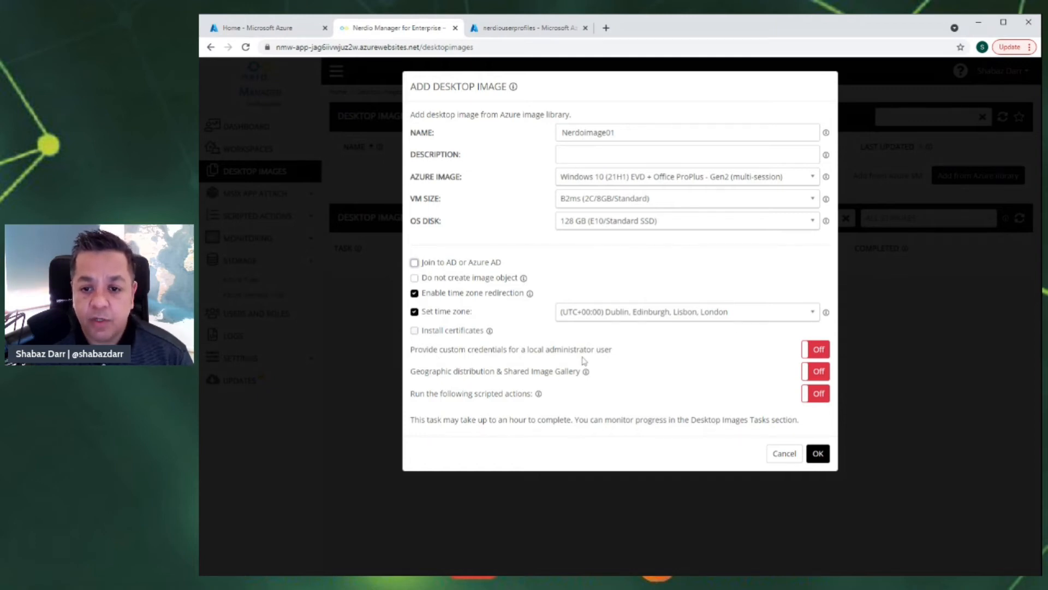
- Turn on custom local admin credentials, entering the administrator username and the password twice
click(810, 352)
click(526, 376)
text(sdadmin)
key(Tab)
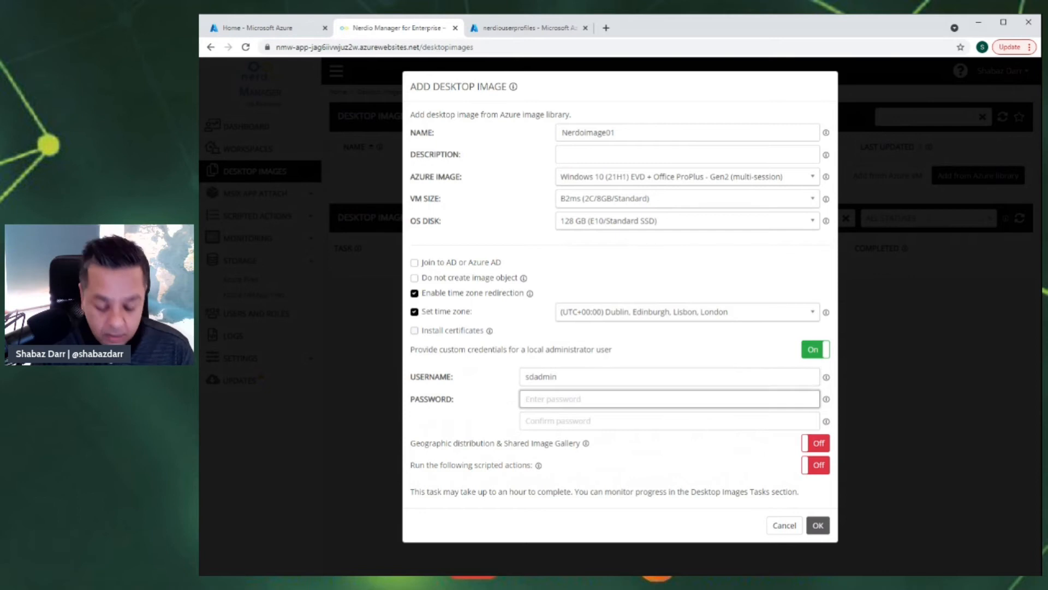
text(••••••••••••)
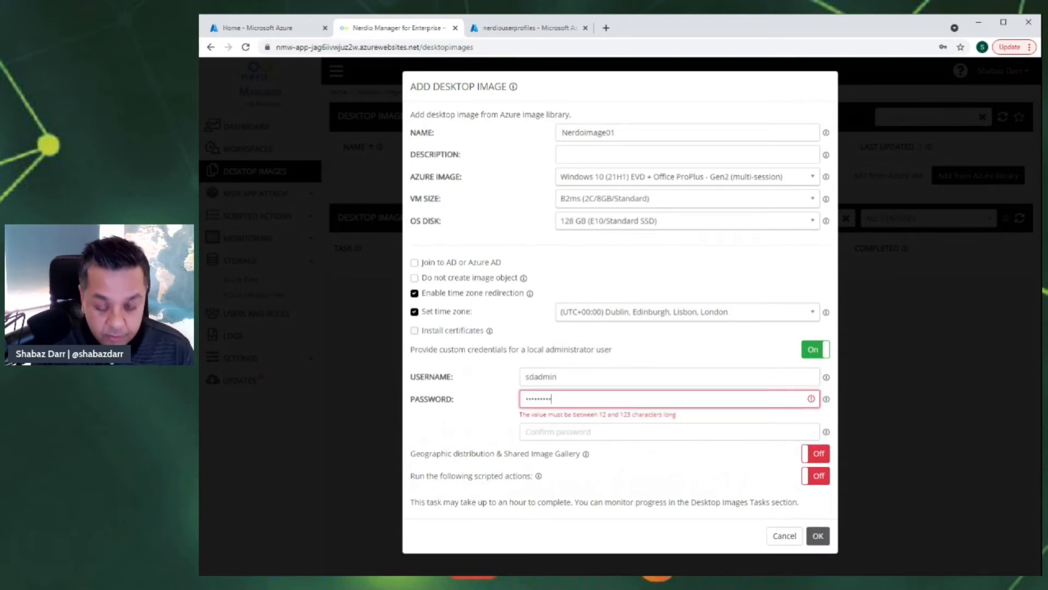
text(•)
key(Tab)
text(••••)
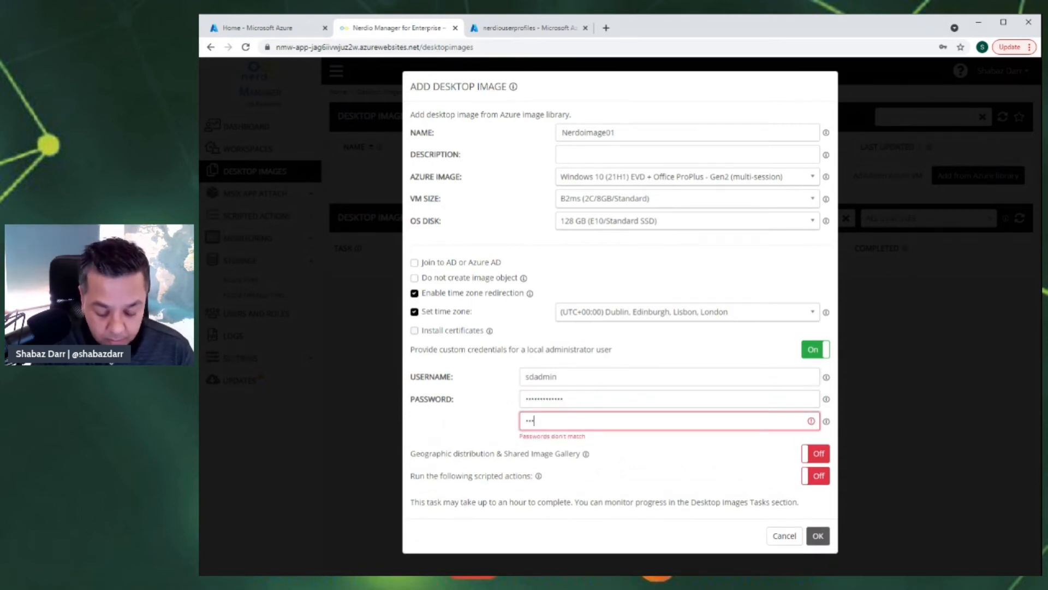
text(•••••••••)
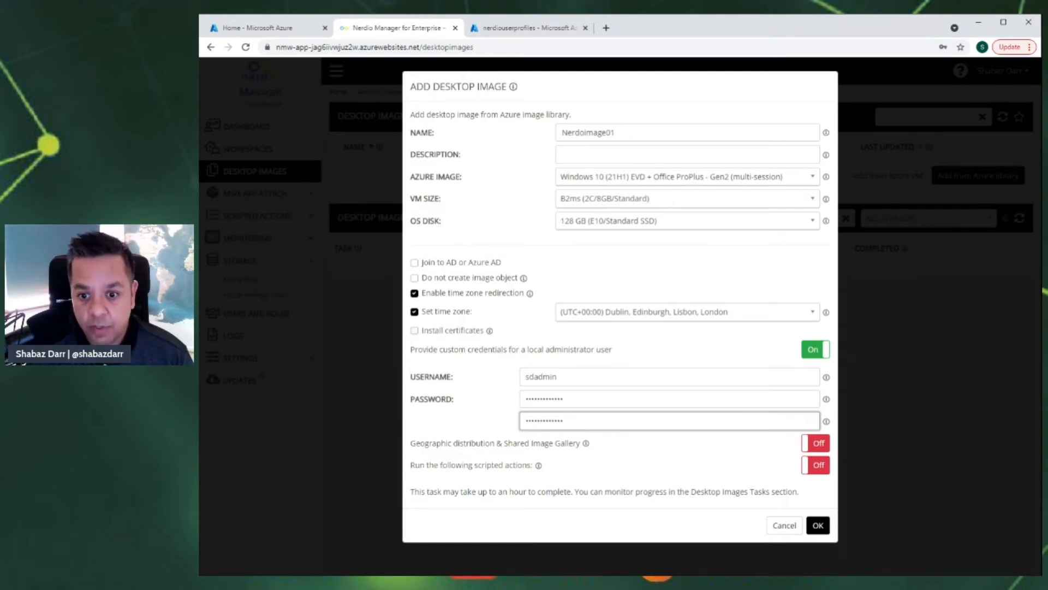
mouse_move(587, 447)
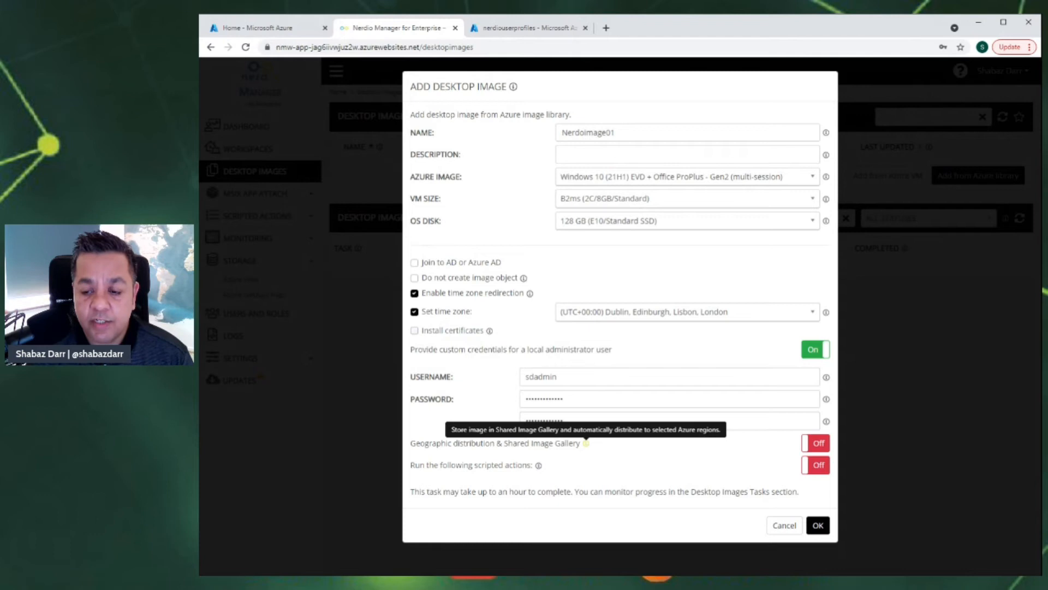
click(815, 445)
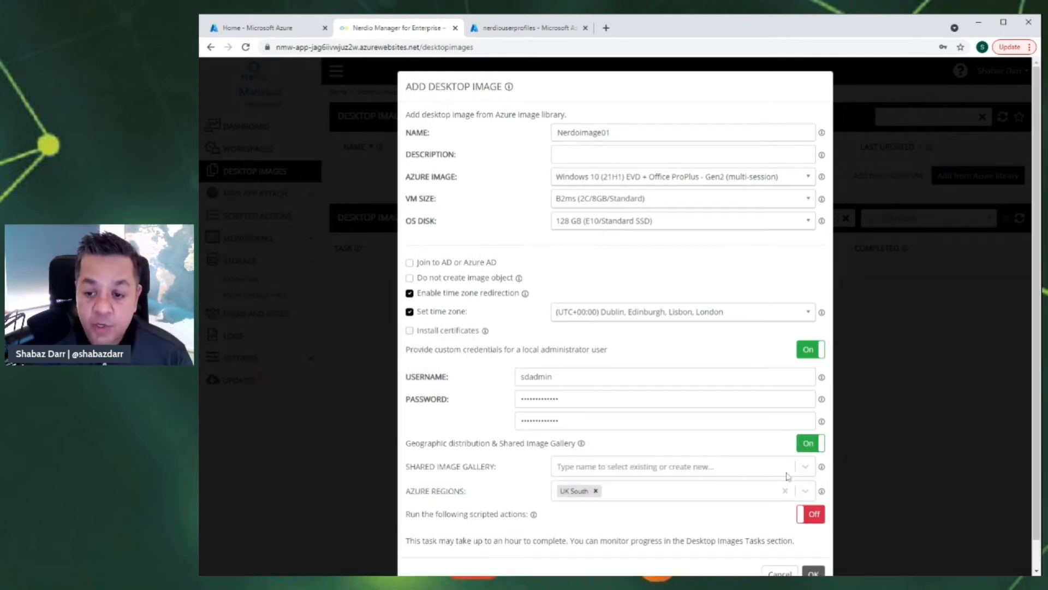
click(790, 474)
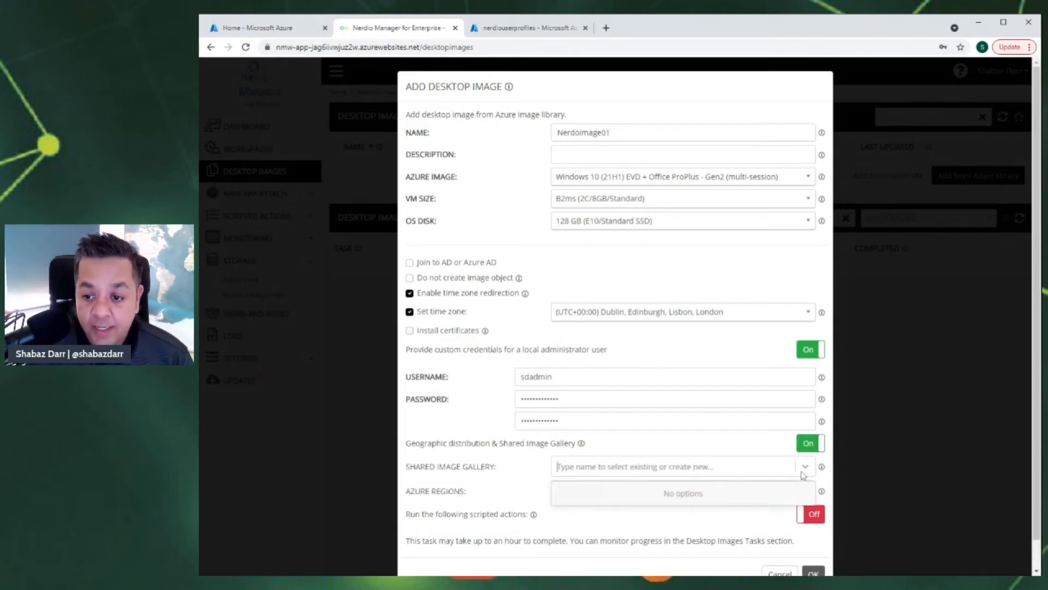
click(506, 463)
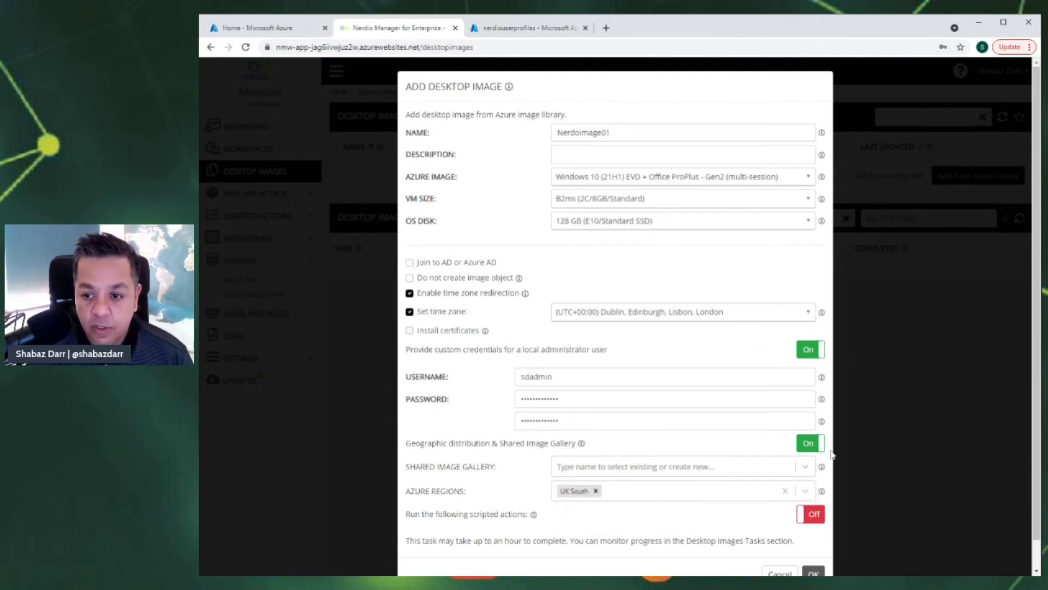
click(798, 445)
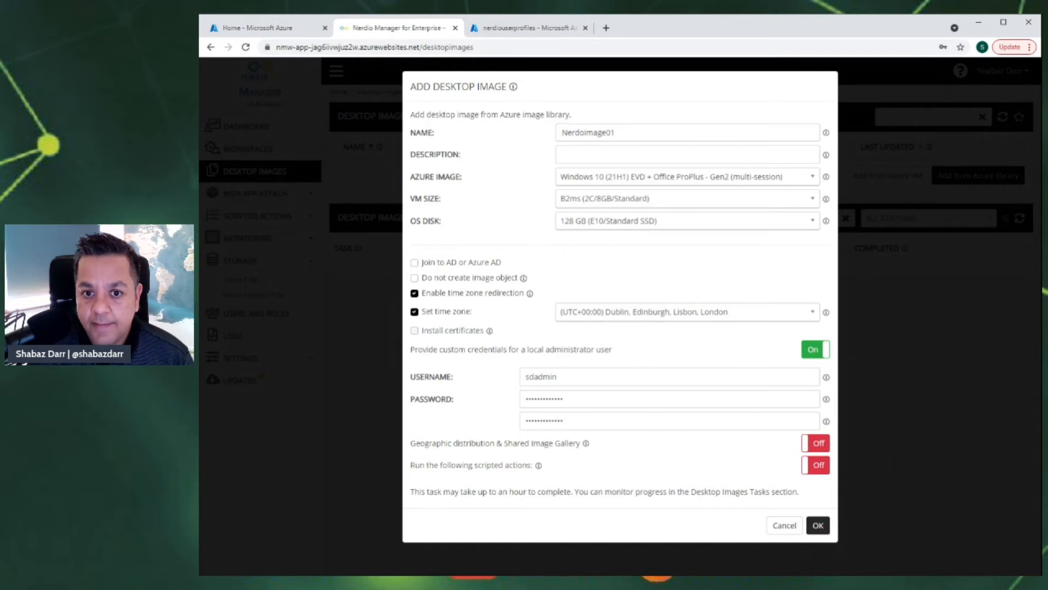
click(820, 526)
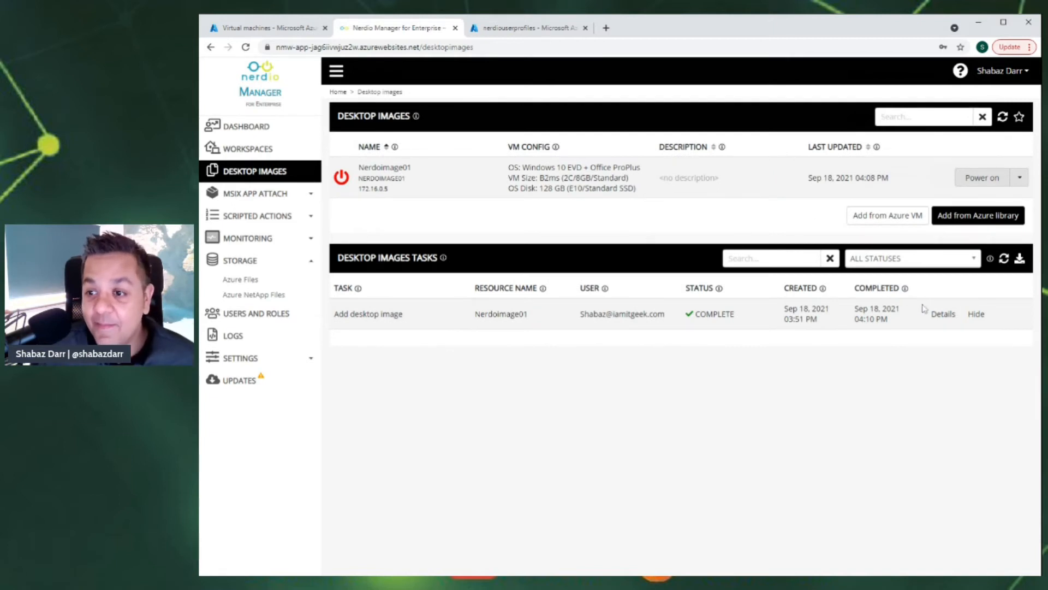
- Review the Add desktop image task's step log in Details, then close it
click(943, 316)
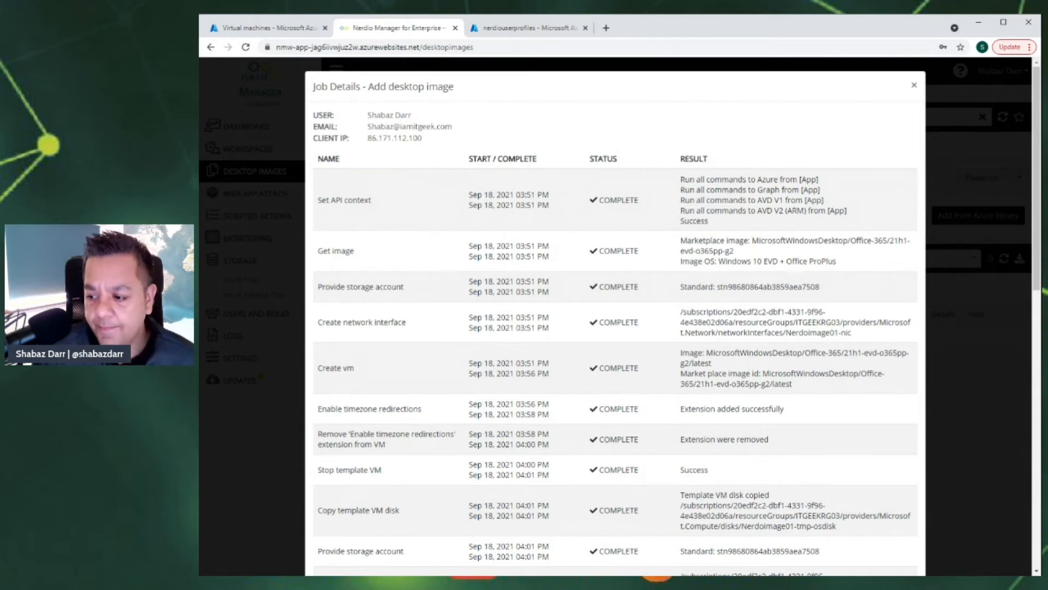
scroll(615, 317, down, 5)
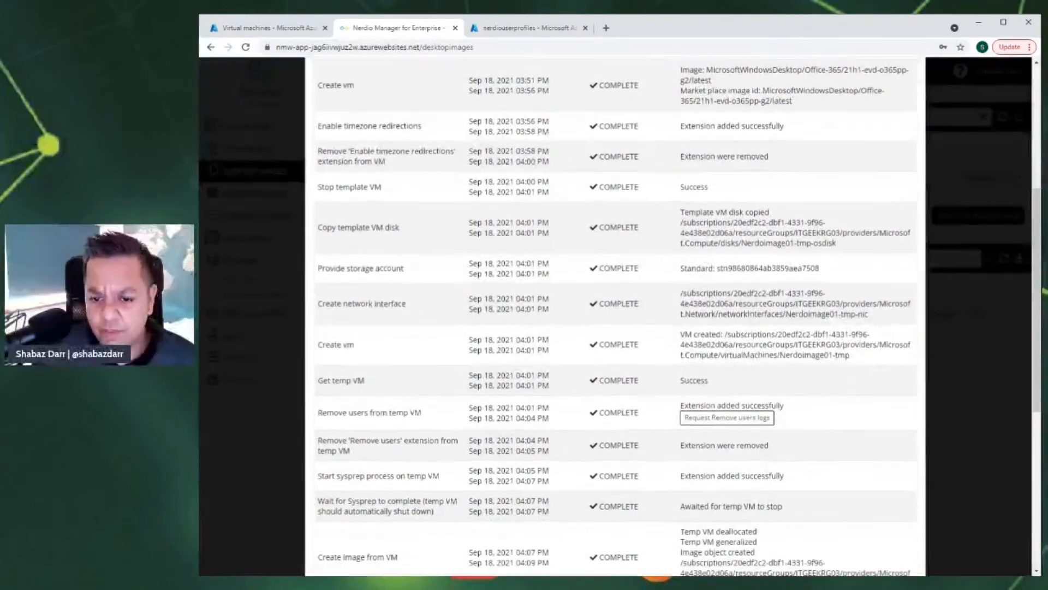
scroll(615, 316, down, 6)
scroll(519, 436, up, 12)
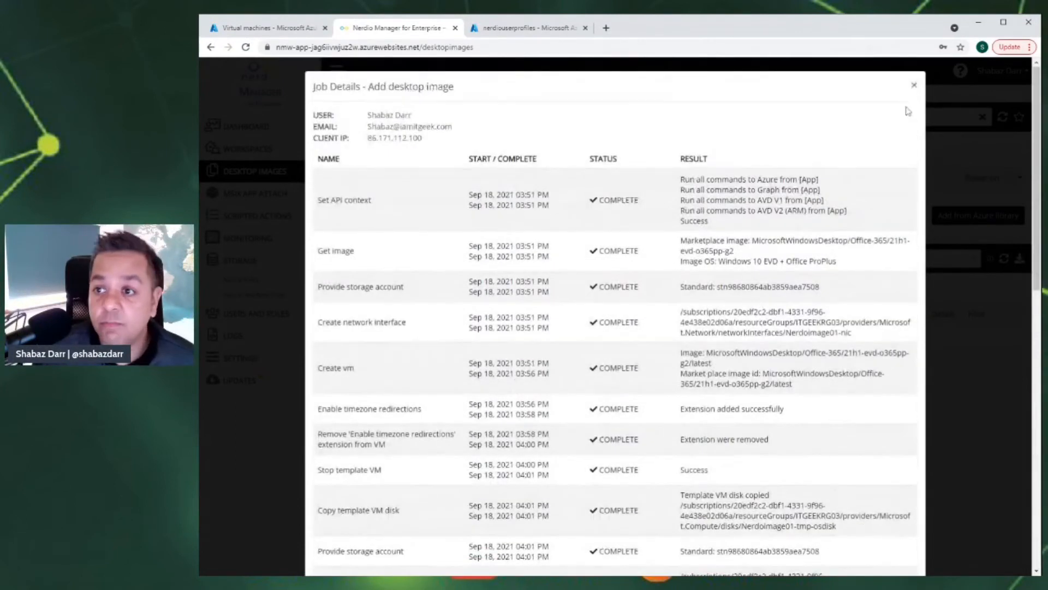
click(914, 85)
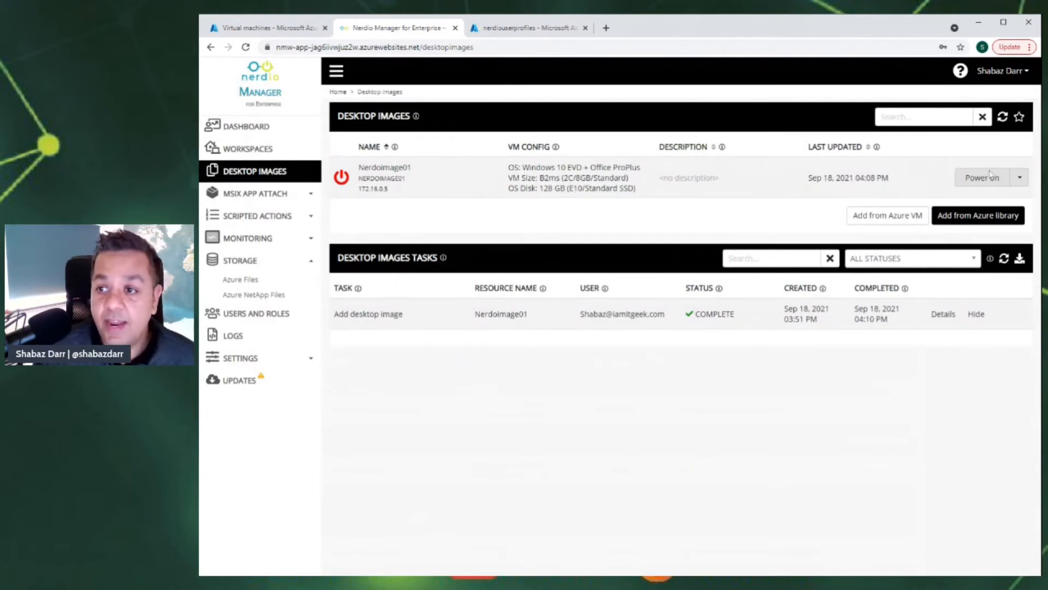
- Check Nerdoimage01's action list, then move through Azure Files and Desktop Images back to Workspaces
click(1021, 177)
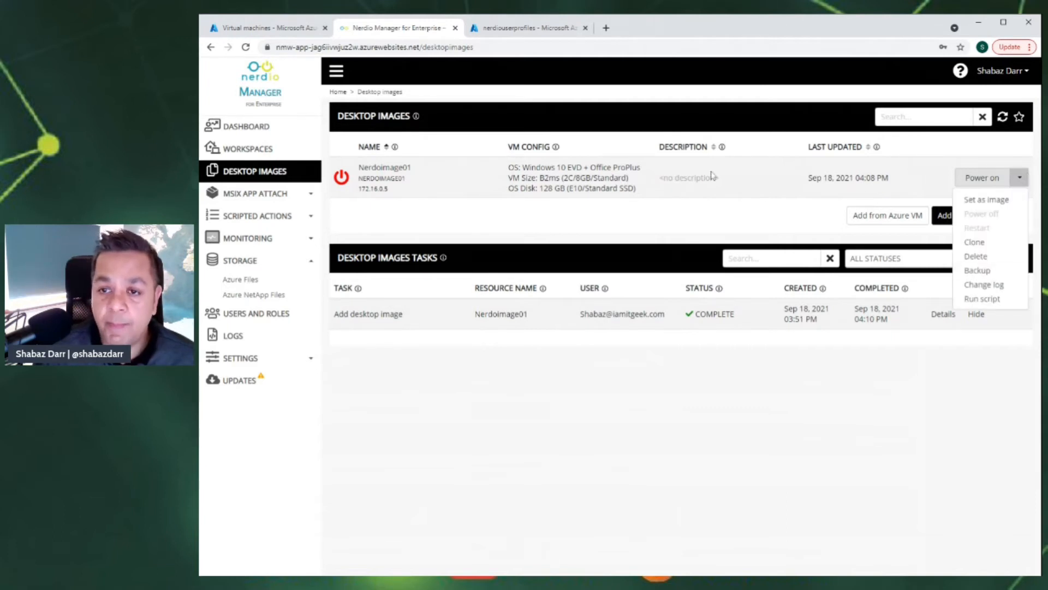
click(539, 218)
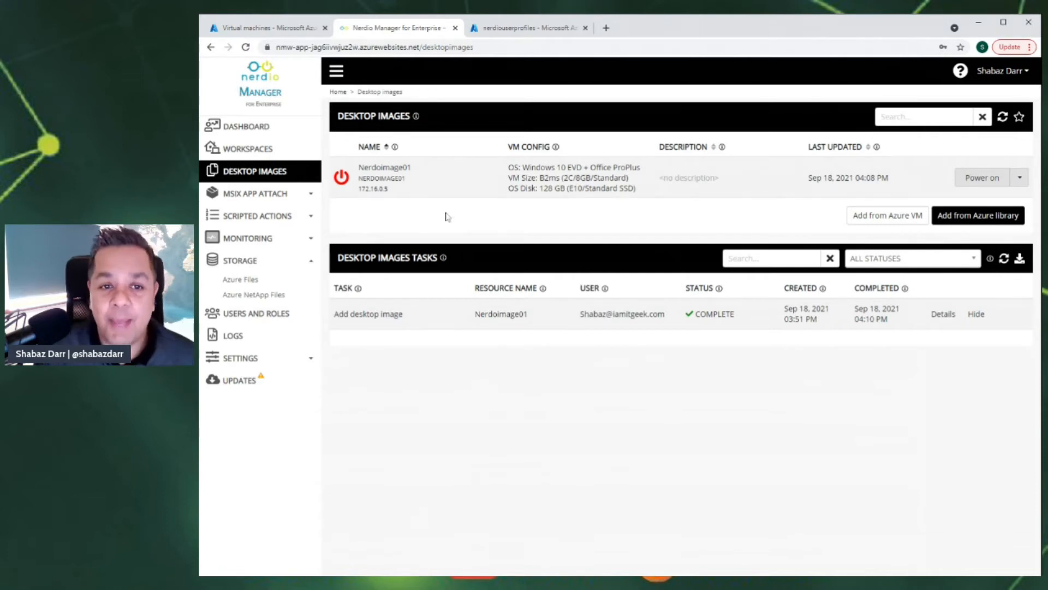
click(265, 149)
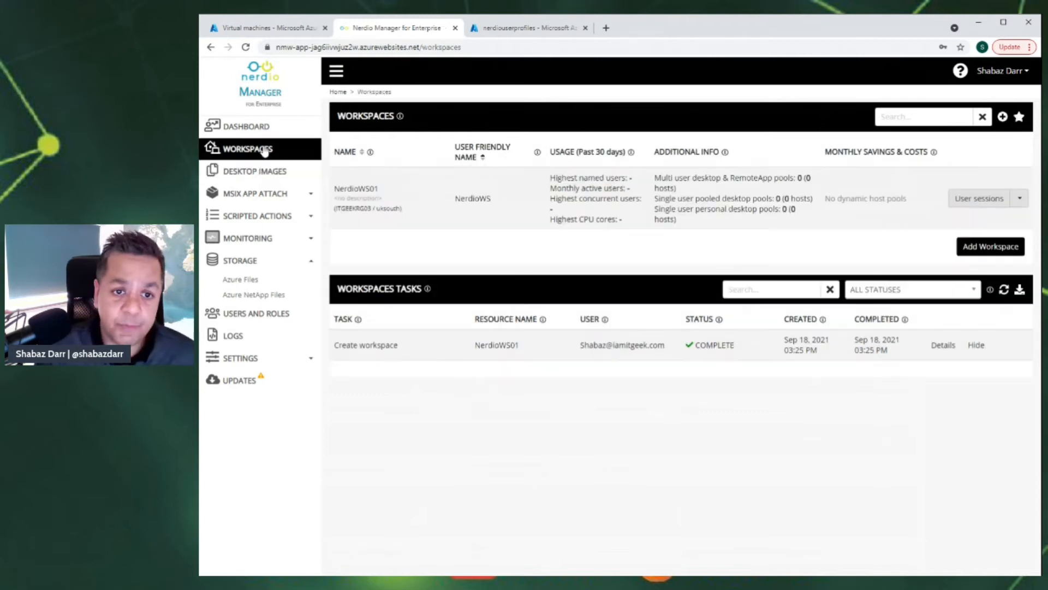
click(240, 280)
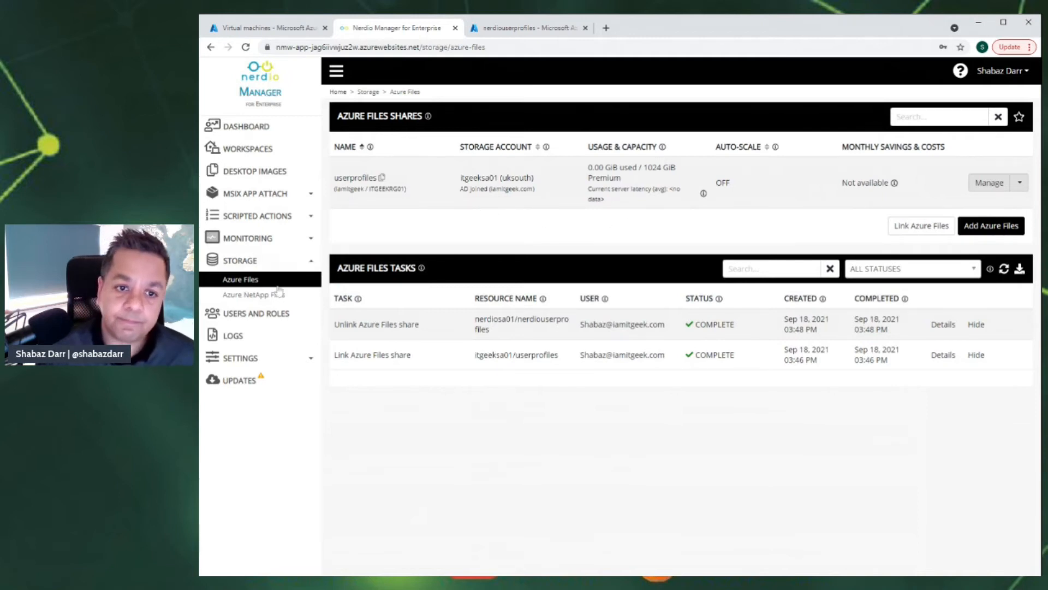
click(246, 171)
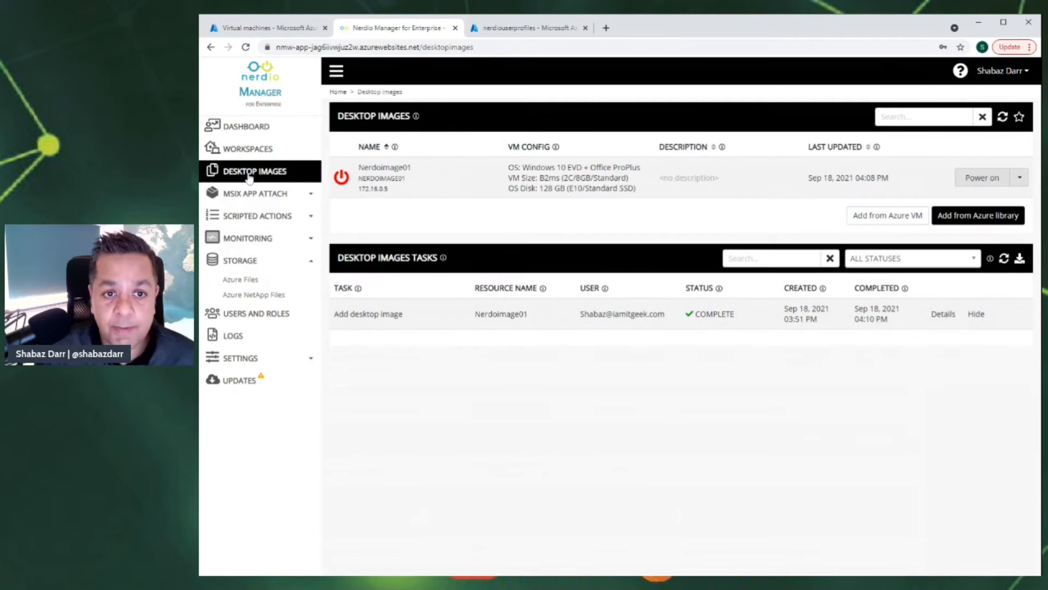
click(267, 151)
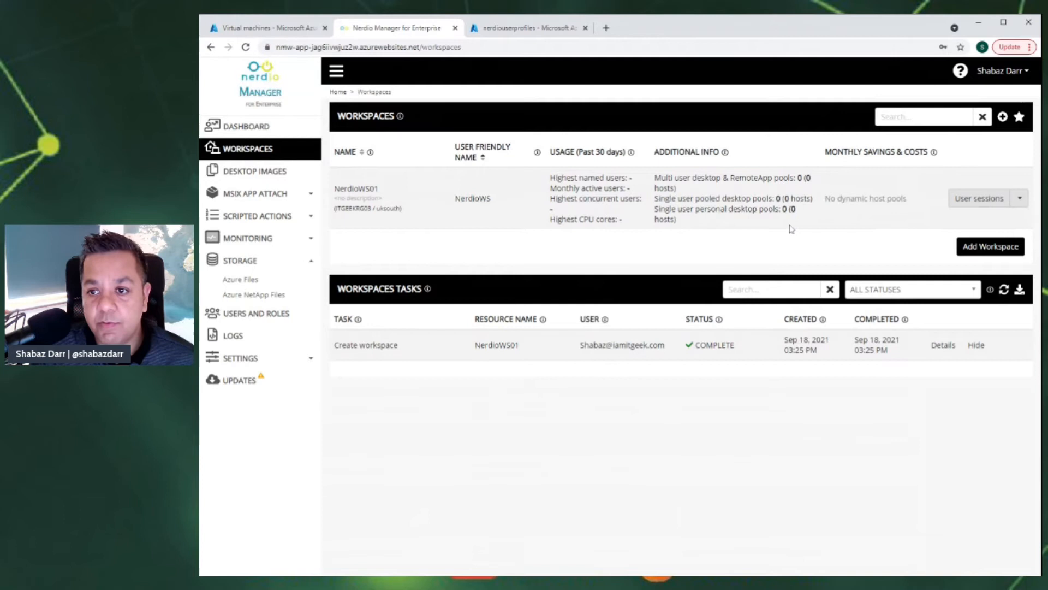
- Go to NerdioWS01's Dynamic host pools page and begin adding a dynamic host pool
click(1025, 204)
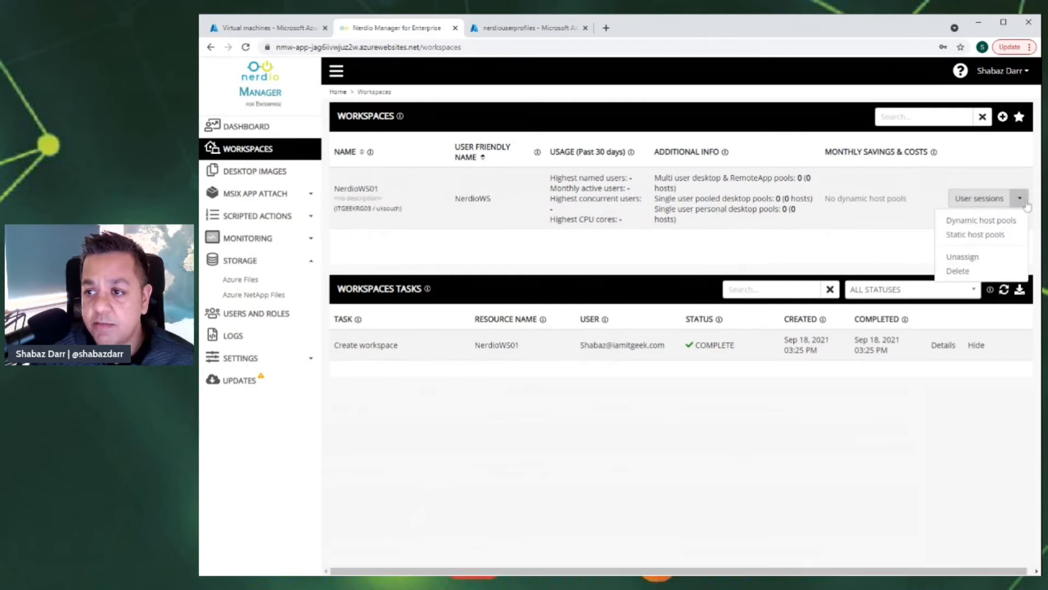
click(989, 221)
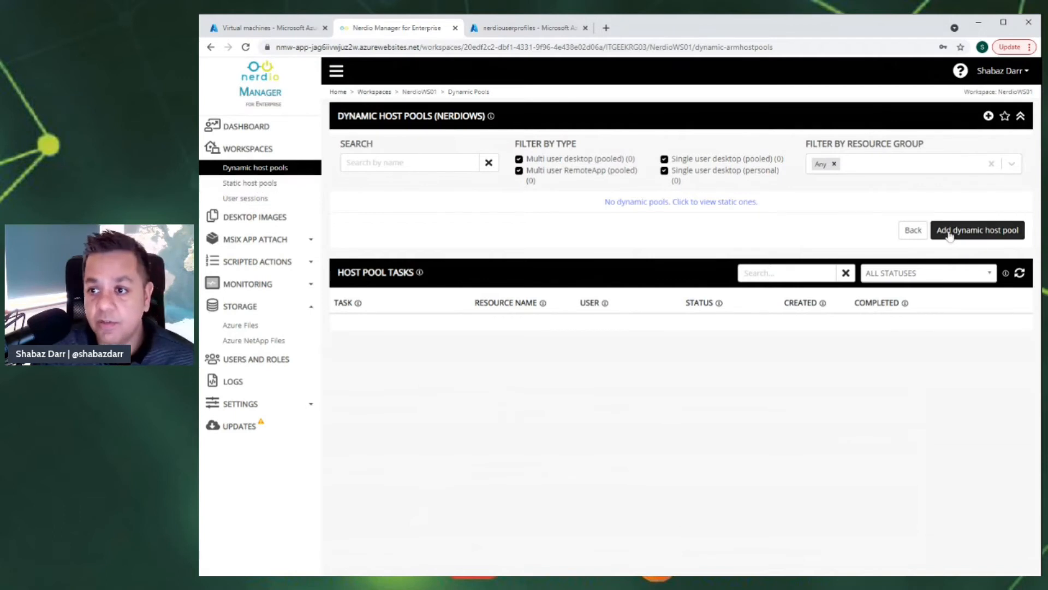
click(979, 232)
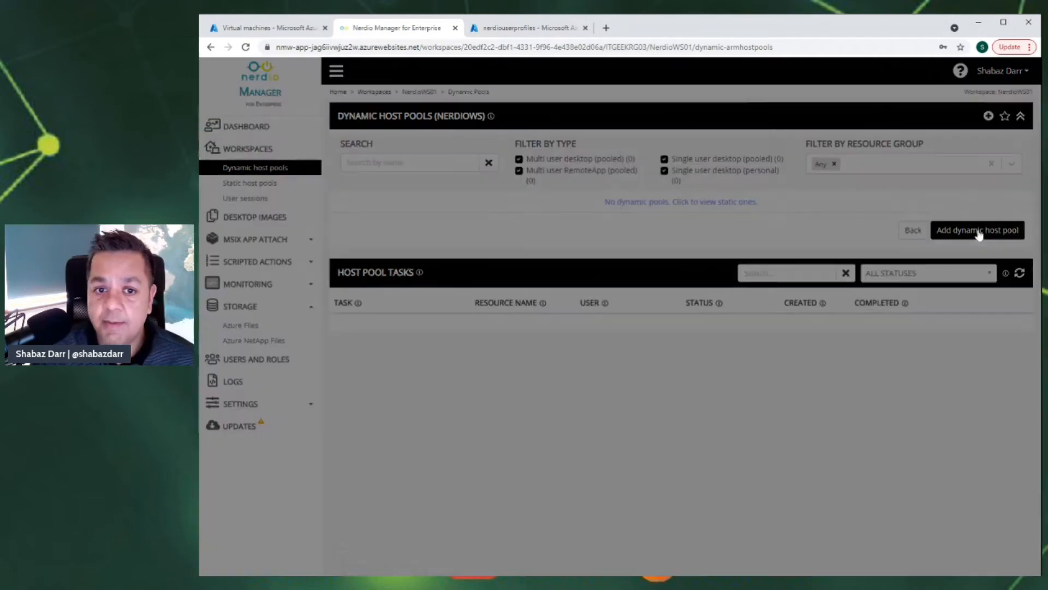
- Name the pool NerdioHP01 and review the Desktop Experience help and type options
click(499, 133)
text(Ne)
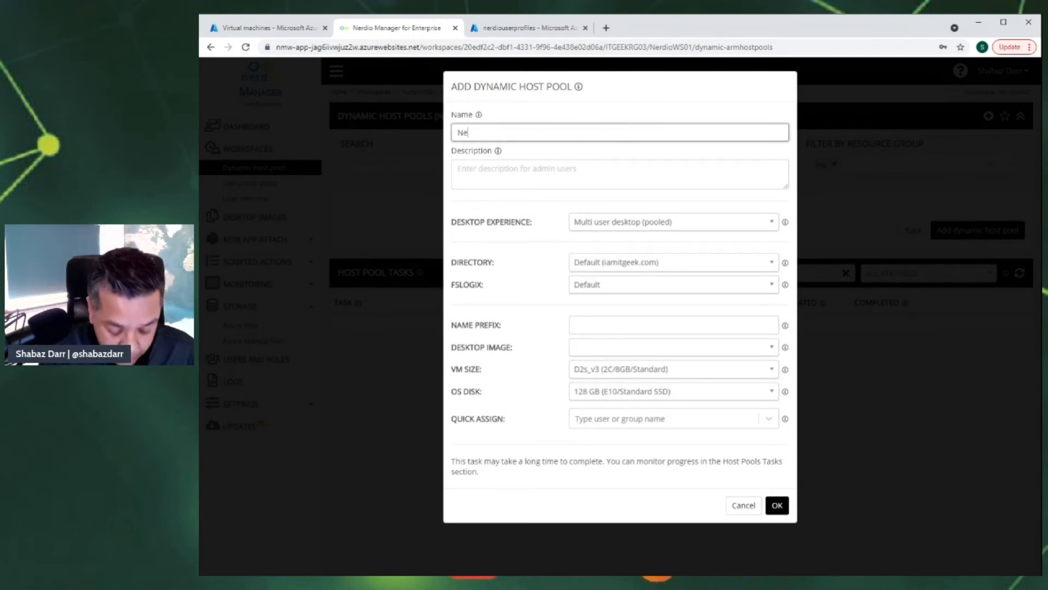
text(rdioHP01)
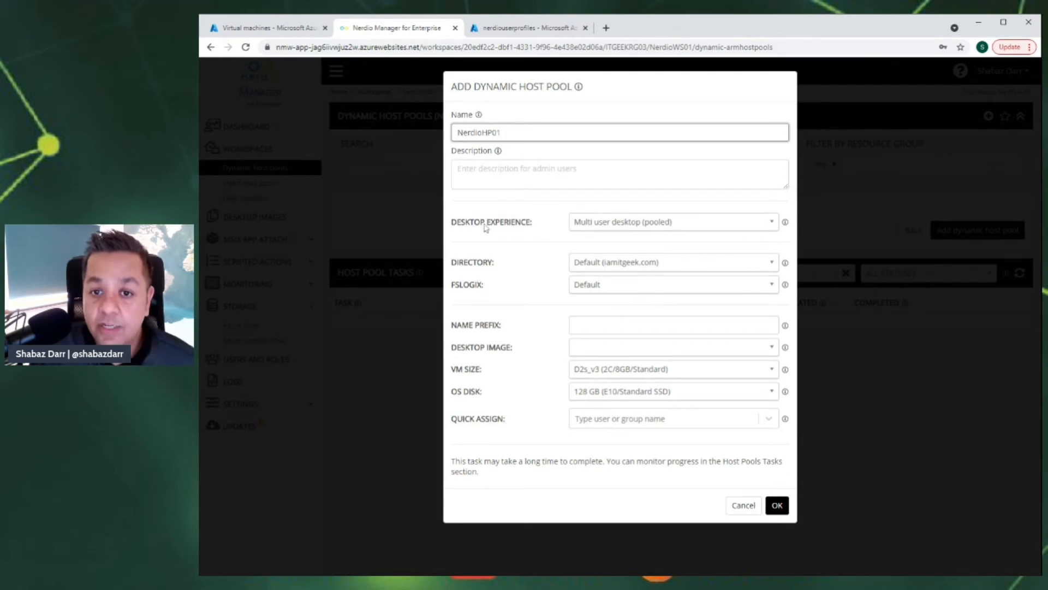
click(786, 224)
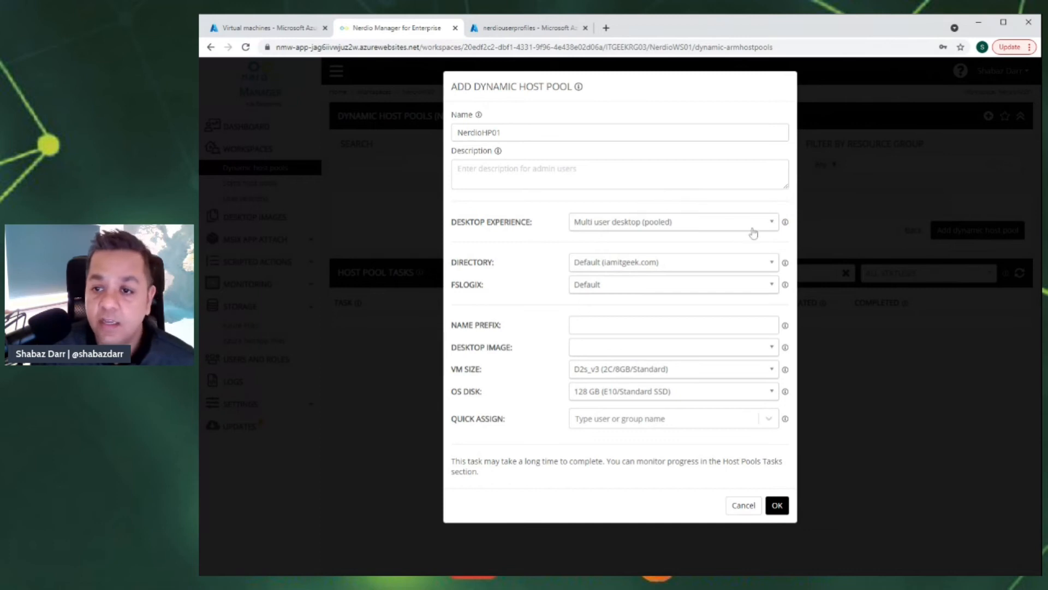
click(773, 225)
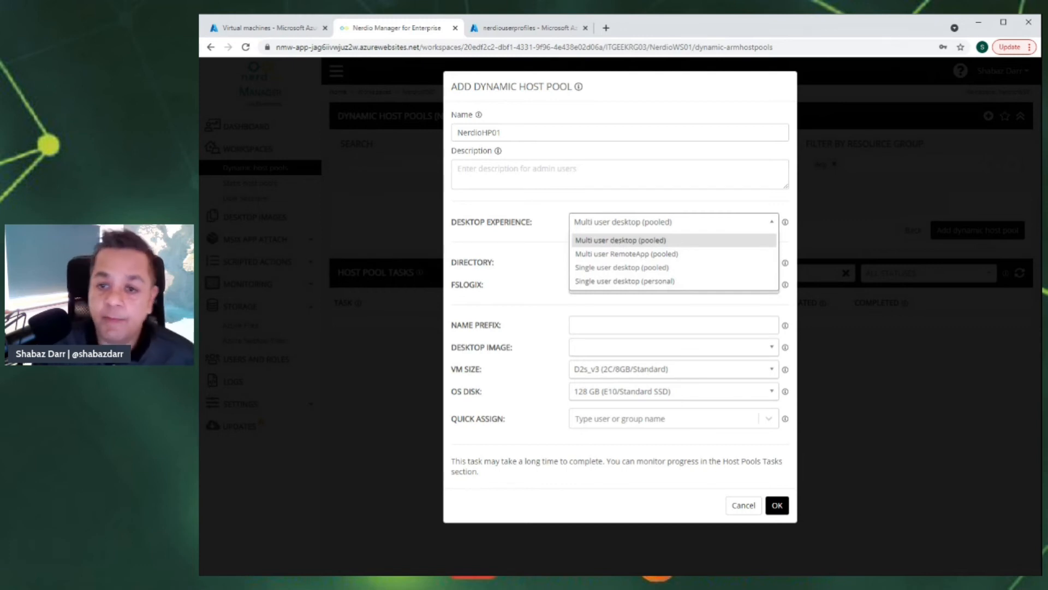
- Keep Multi user desktop (pooled) and choose Default profile (default) for FSLogix
click(614, 244)
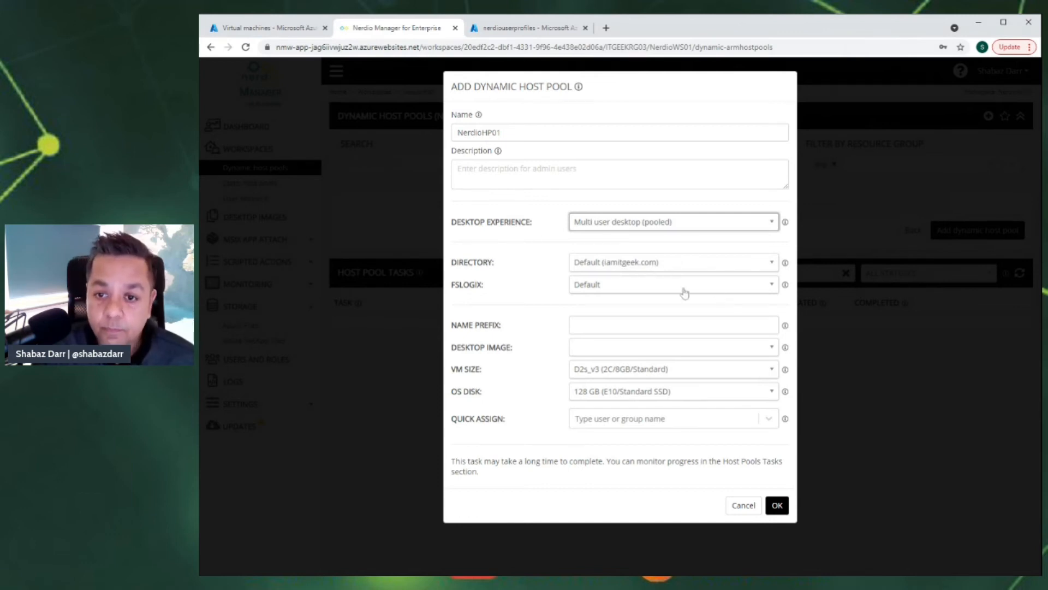
click(766, 286)
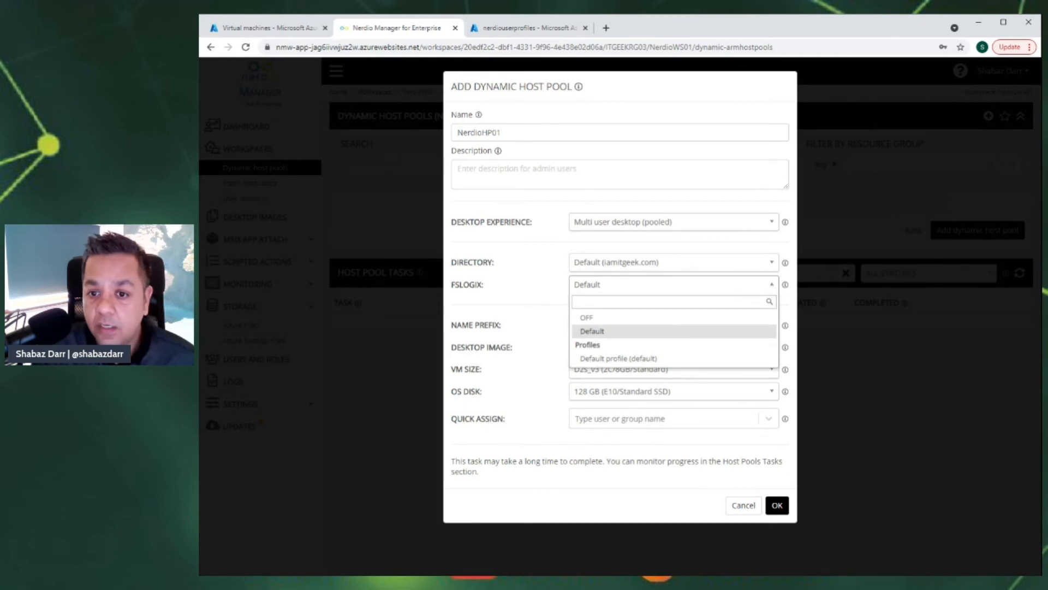
click(603, 359)
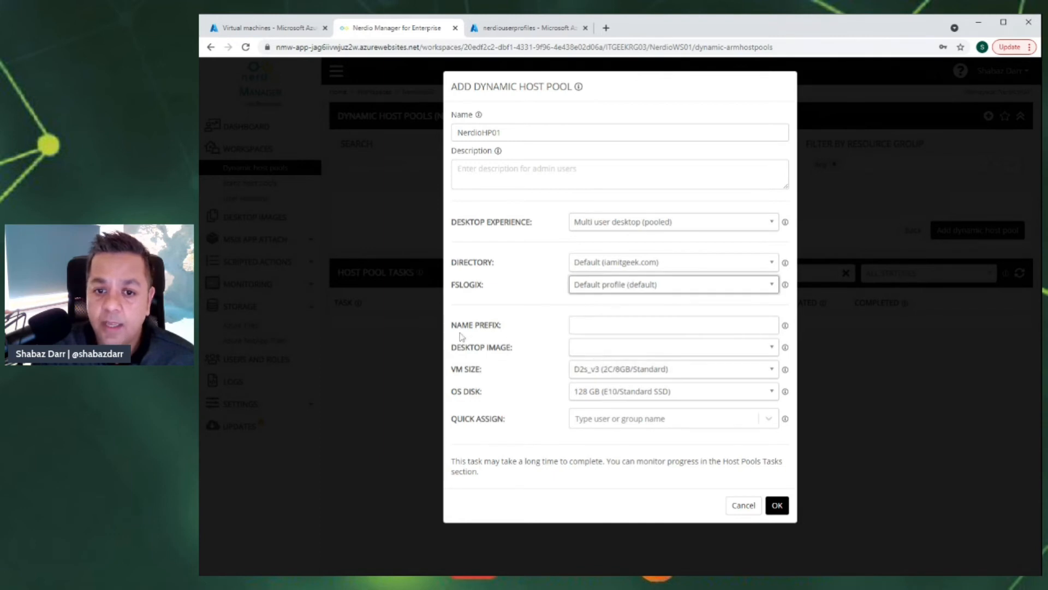
click(582, 326)
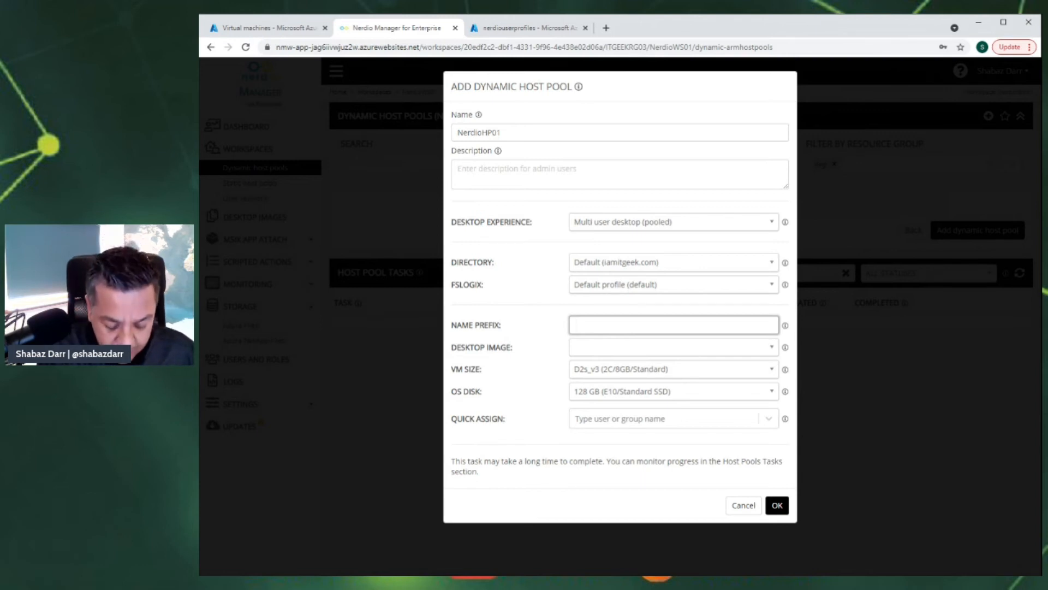
- Enter NerdioAVD as the host name prefix
text(Ner)
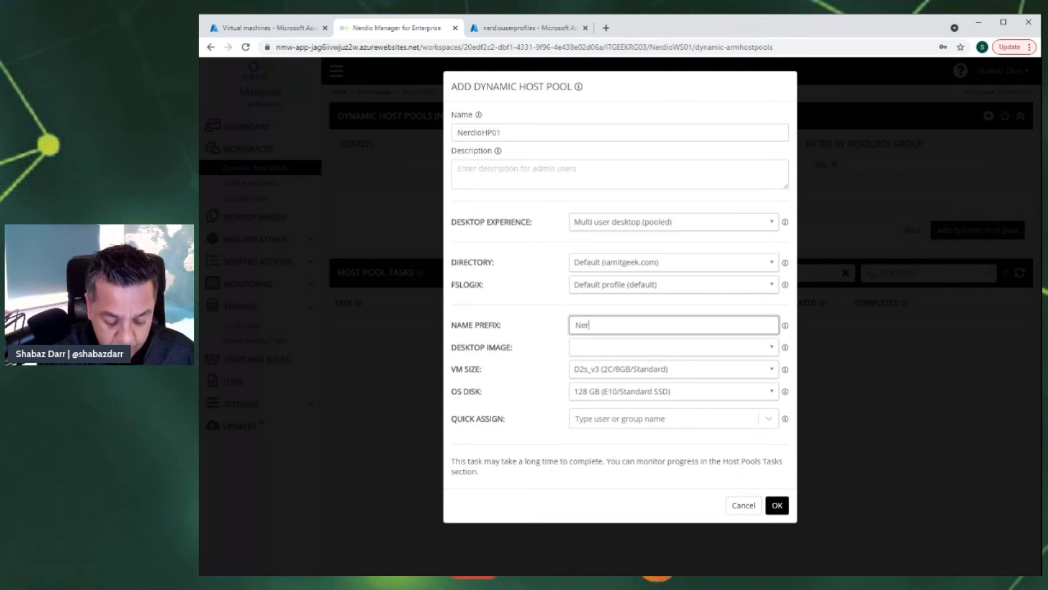
text(dioVM)
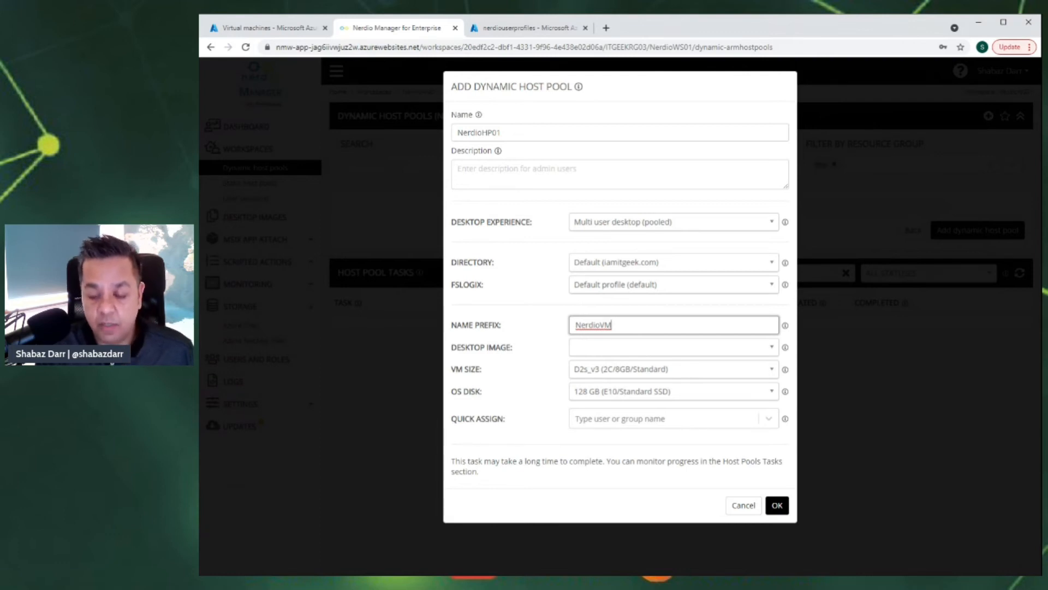
key(BackSpace)
key(BackSpace)
text(AVD)
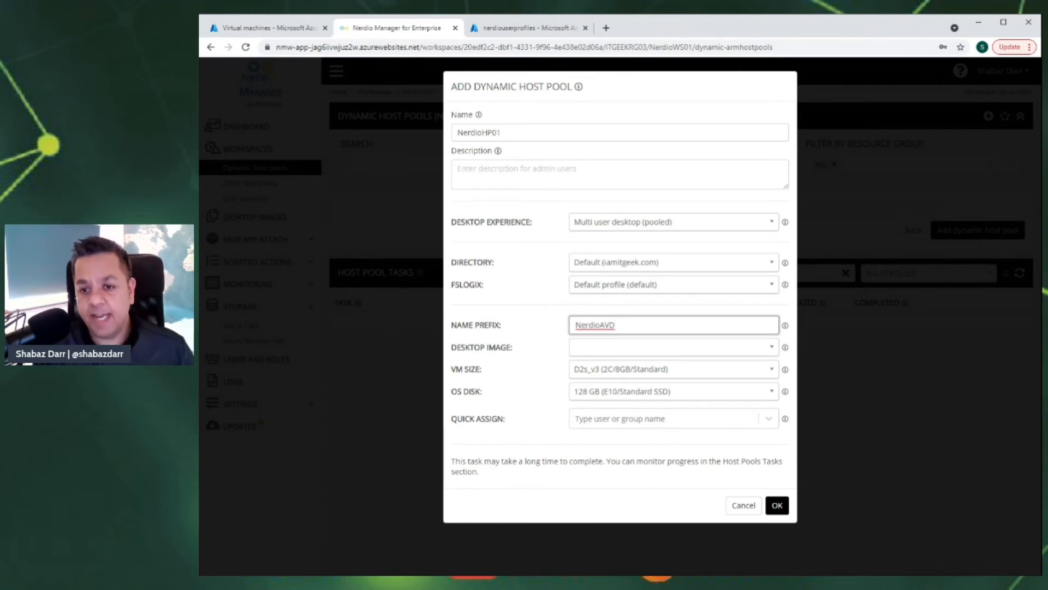
click(785, 325)
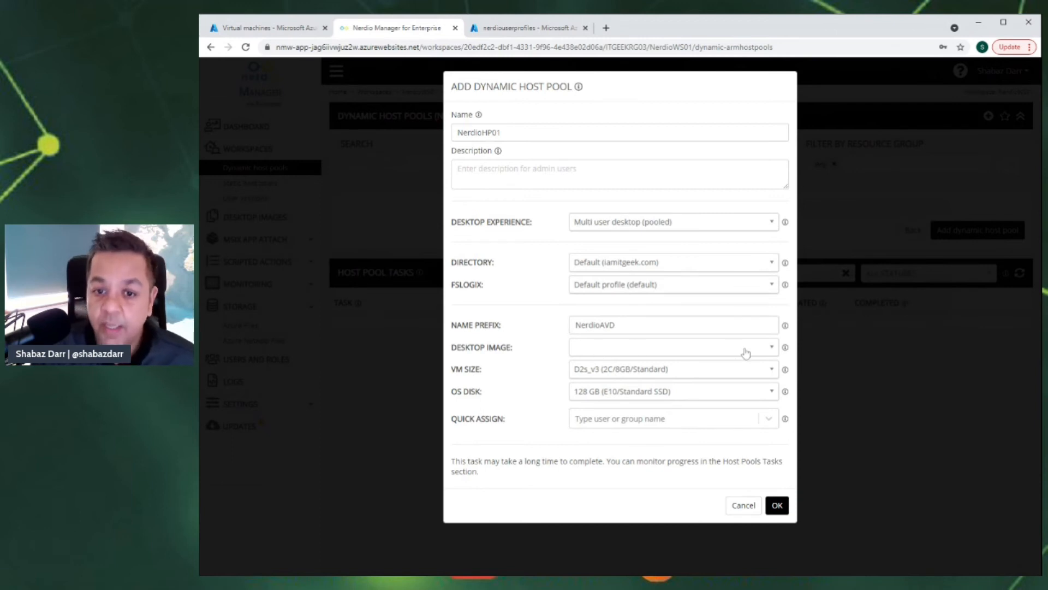
- Choose NerdioImage01 as the desktop image and B2ms (2C/8GB/Standard) as the VM size
click(769, 348)
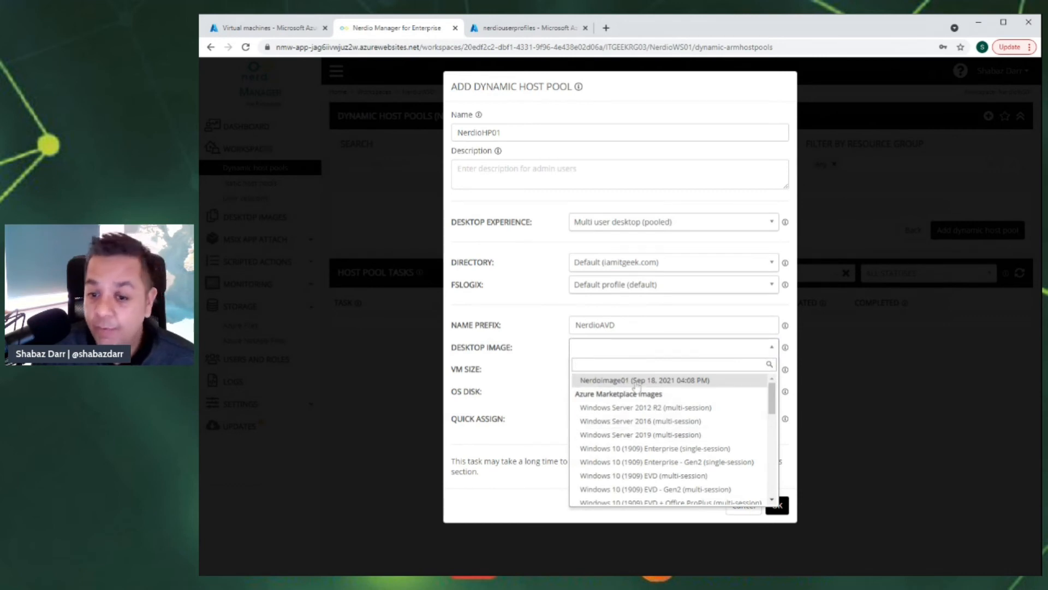
click(636, 380)
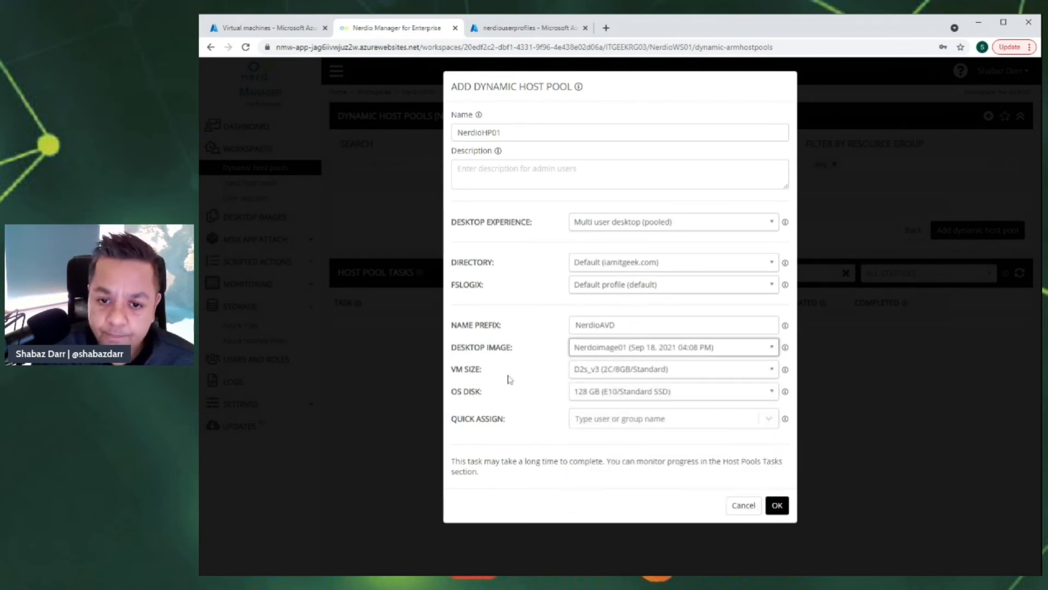
click(772, 374)
scroll(752, 443, up, 10)
scroll(751, 442, down, 2)
scroll(640, 469, down, 2)
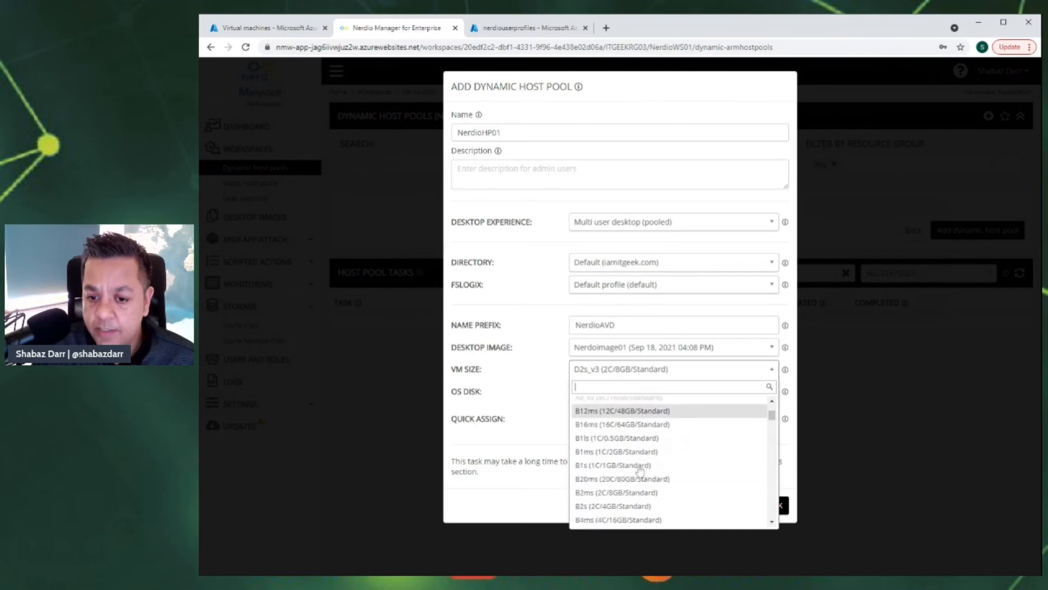
click(616, 493)
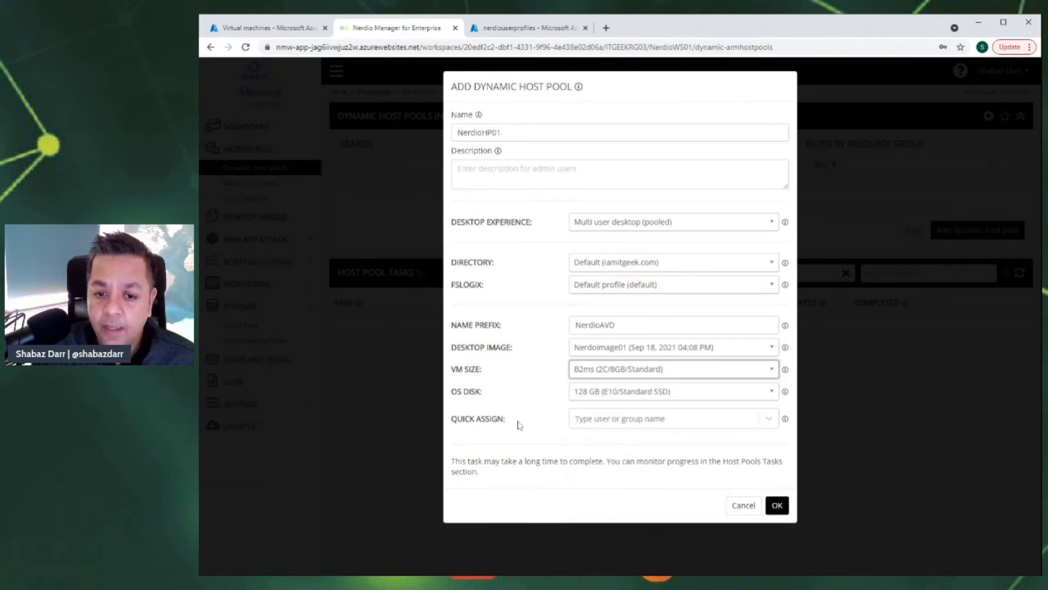
- Leave Quick Assign empty and submit the NerdioHP01 host pool with OK
click(767, 421)
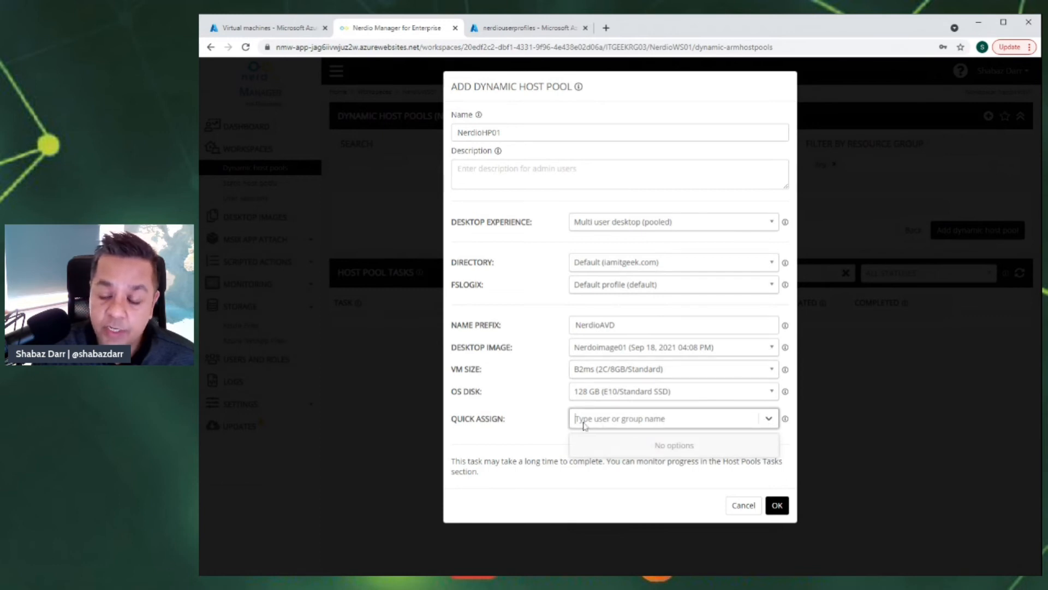
click(535, 421)
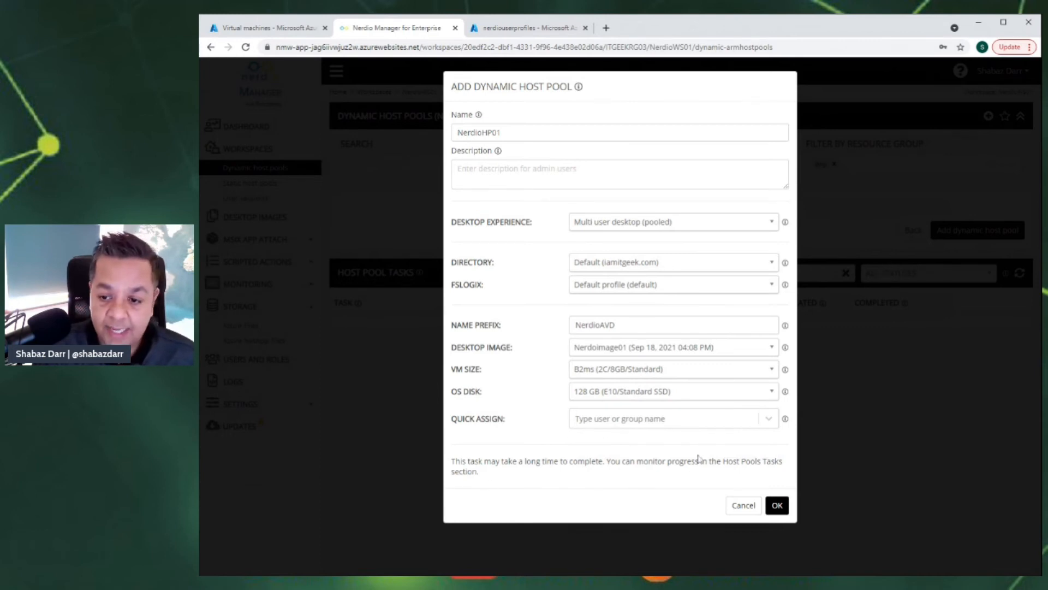
click(776, 507)
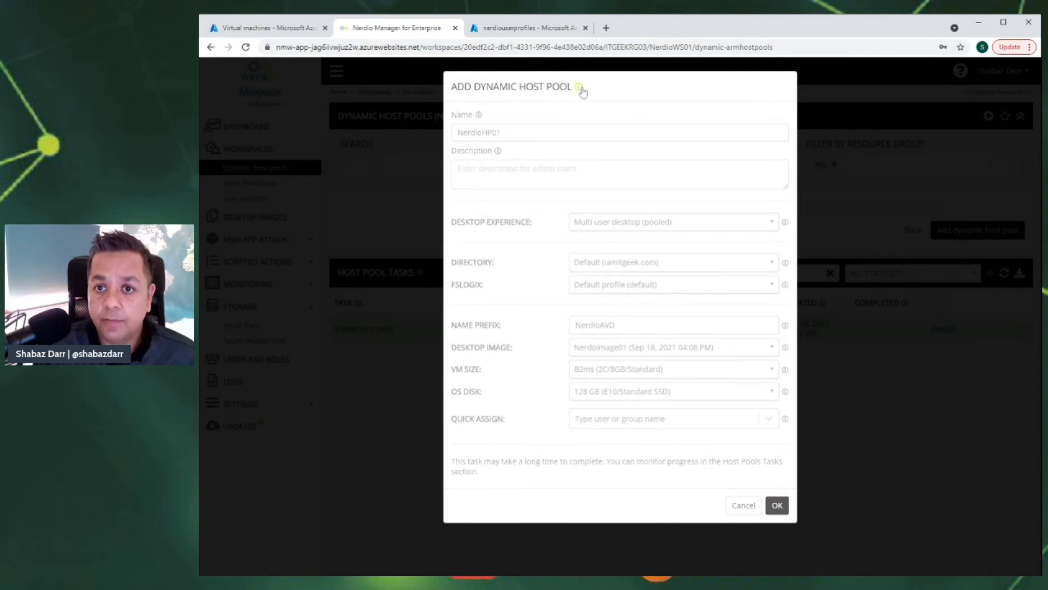
mouse_move(581, 89)
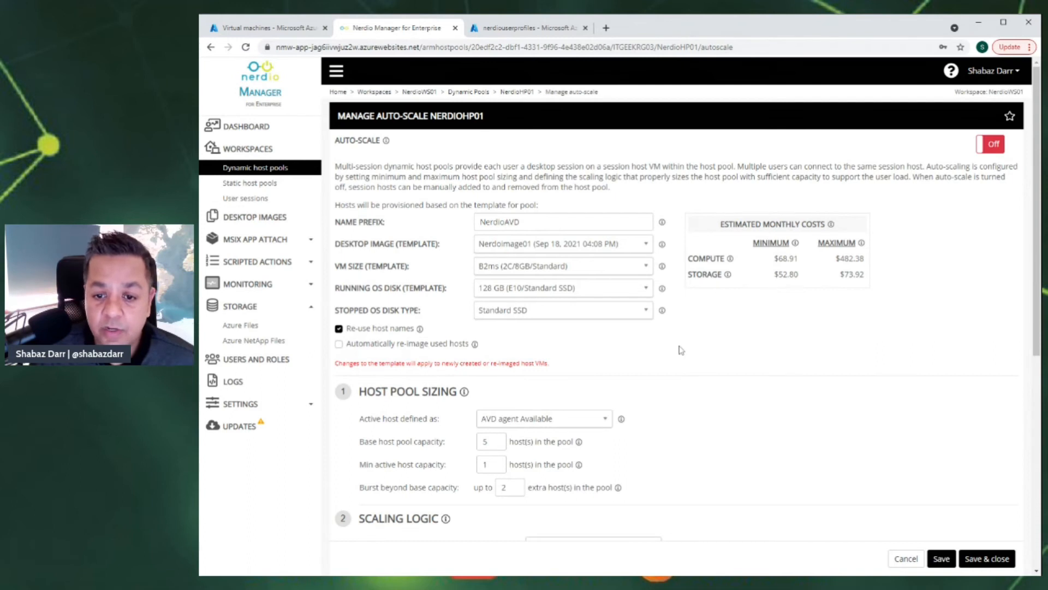
scroll(650, 390, down, 2)
scroll(647, 389, up, 3)
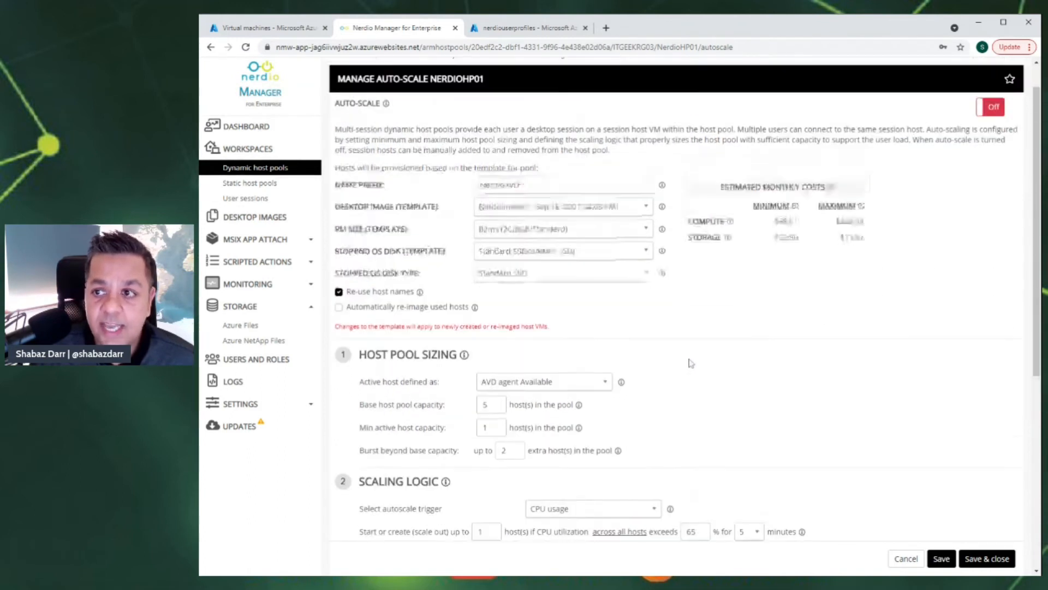
scroll(647, 389, down, 2)
scroll(984, 157, down, 1)
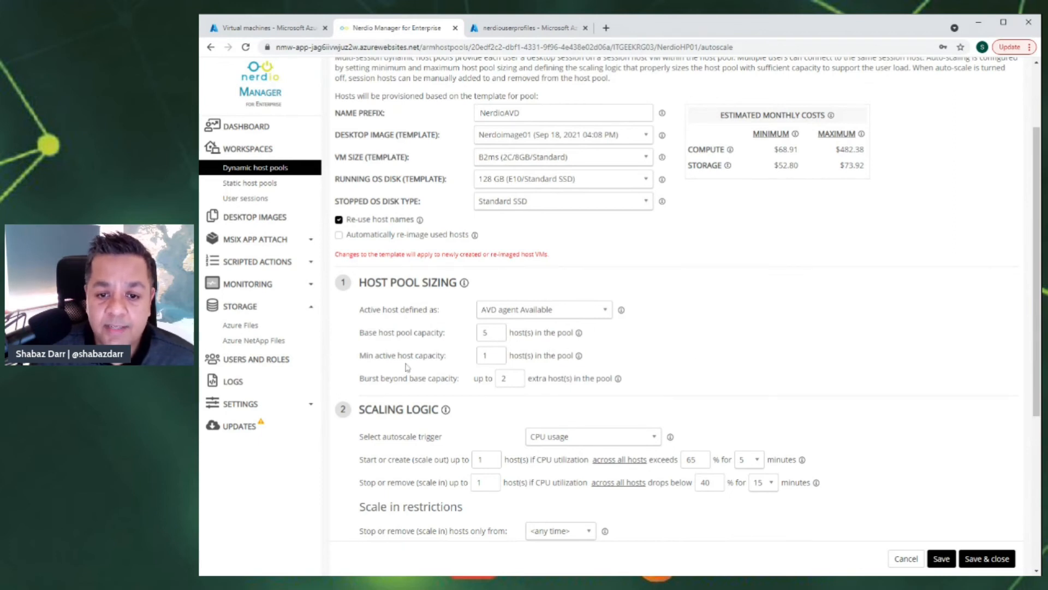
scroll(789, 340, up, 2)
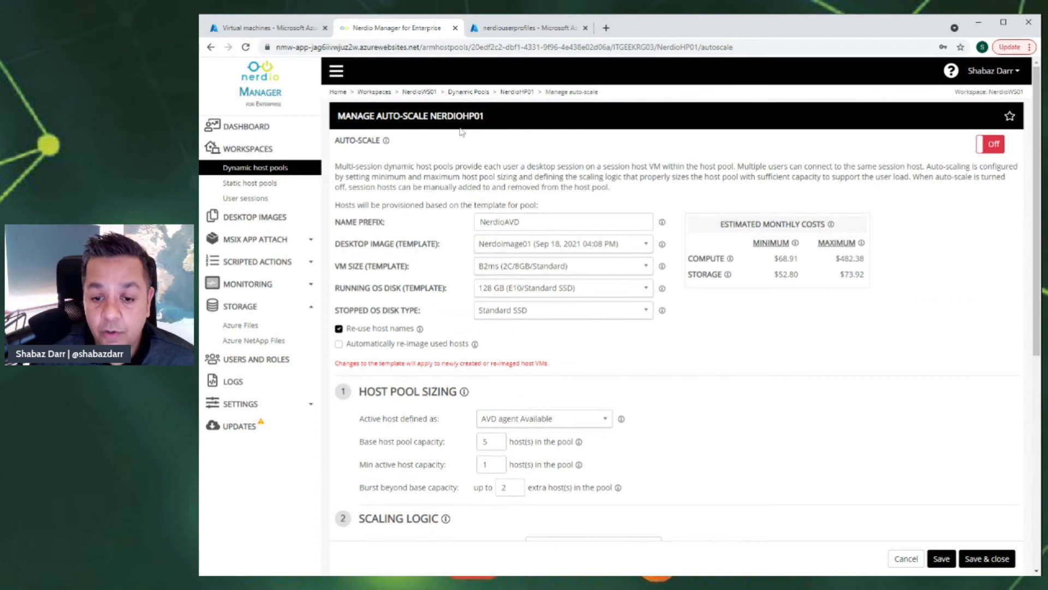
scroll(464, 136, down, 4)
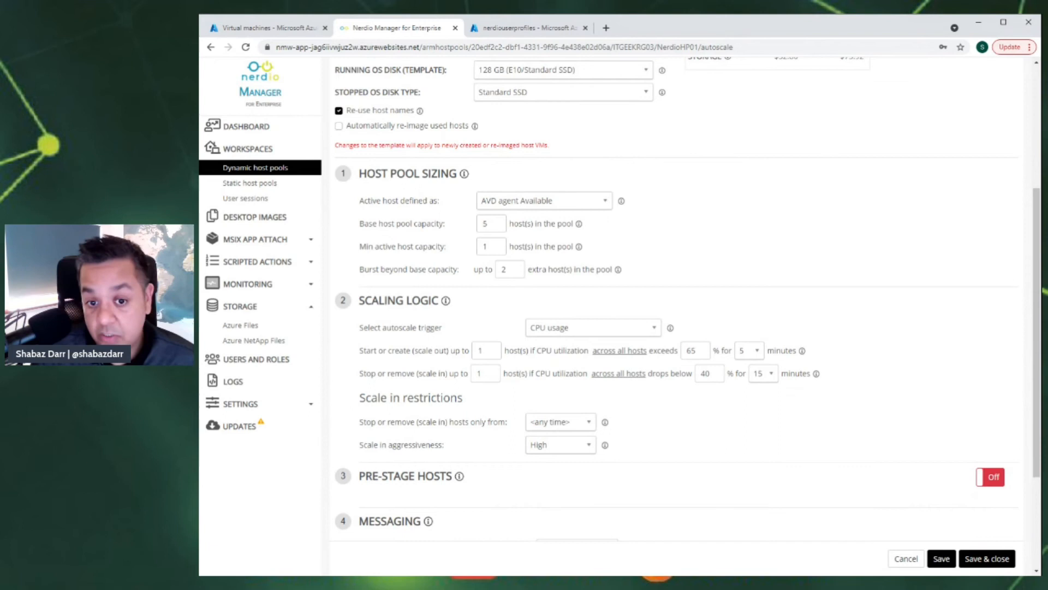
scroll(422, 404, down, 1)
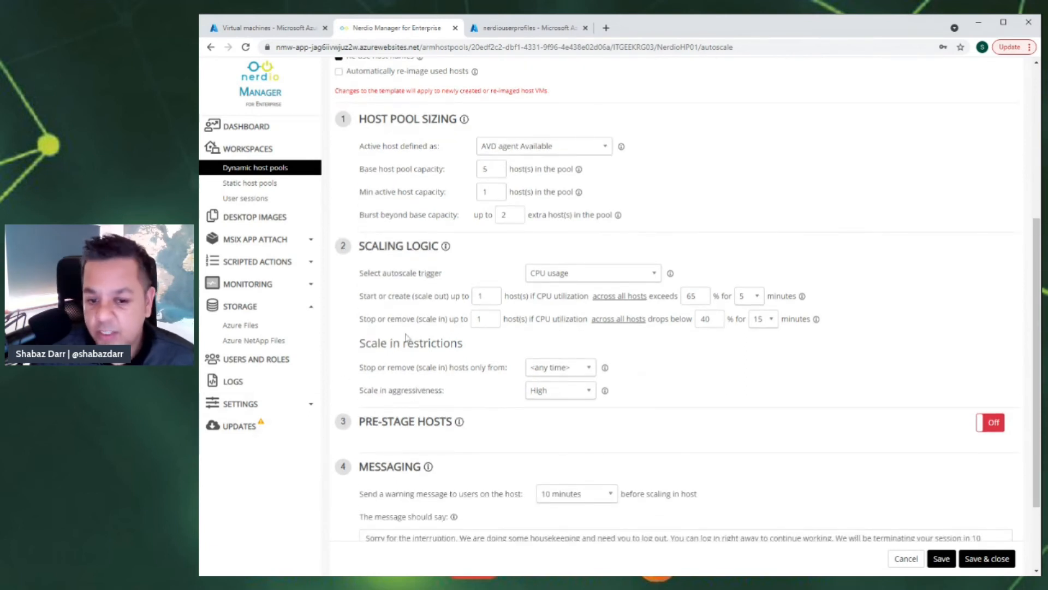
scroll(406, 337, down, 2)
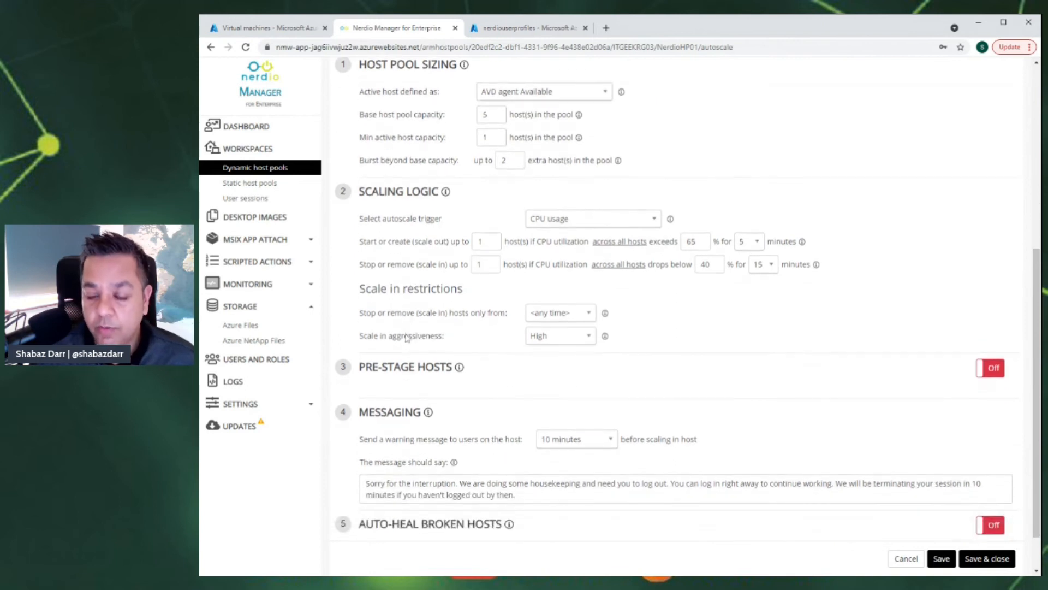
scroll(406, 338, up, 2)
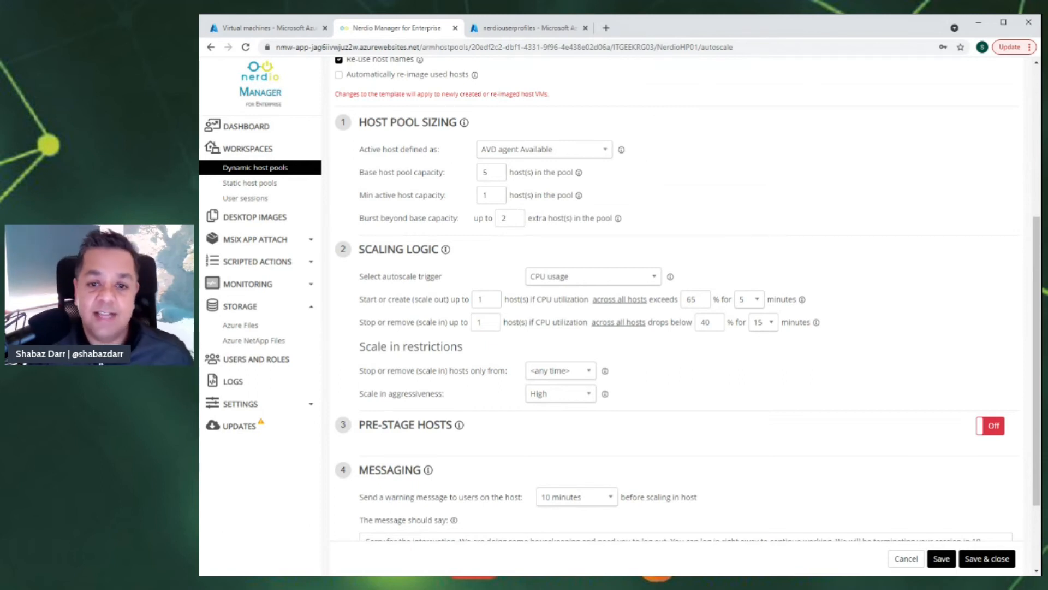
scroll(499, 261, up, 5)
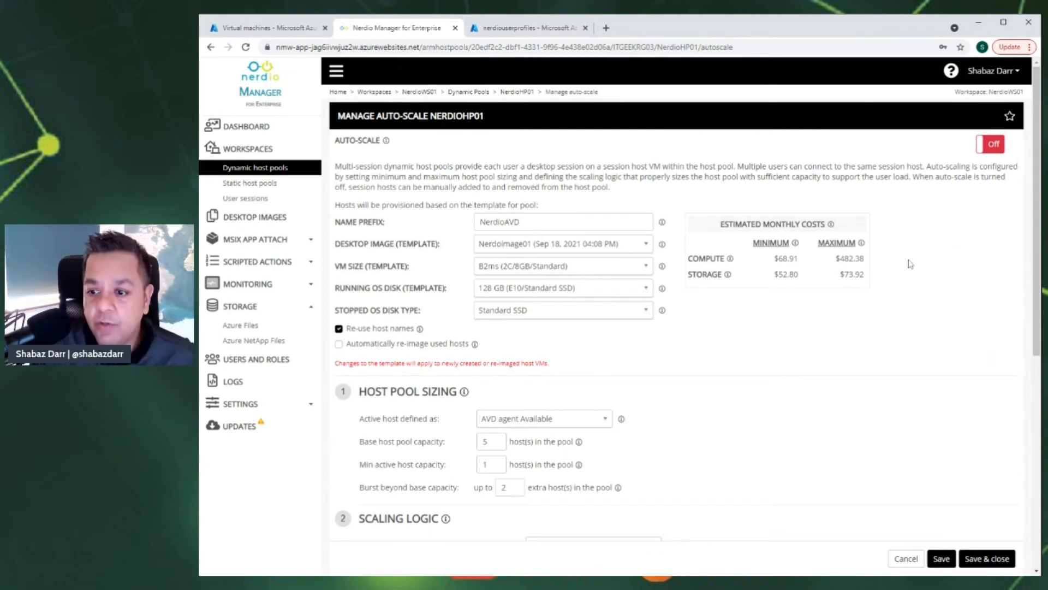
scroll(941, 388, down, 1)
scroll(941, 388, up, 1)
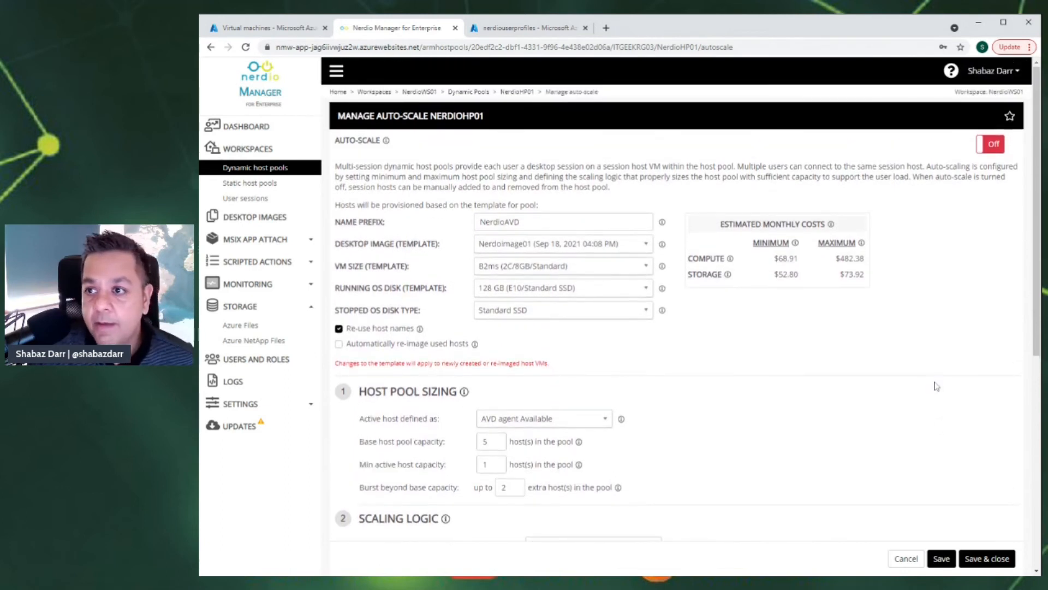
- Save and close NerdioHP01's auto-scale settings, then check its Manage Hosts options
click(988, 560)
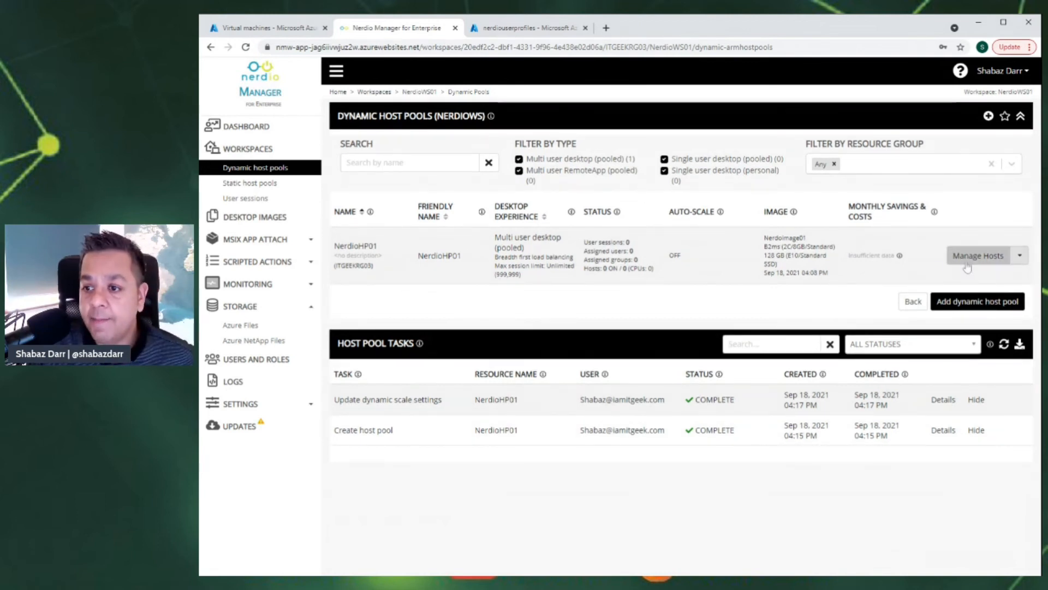
click(1020, 256)
mouse_move(970, 306)
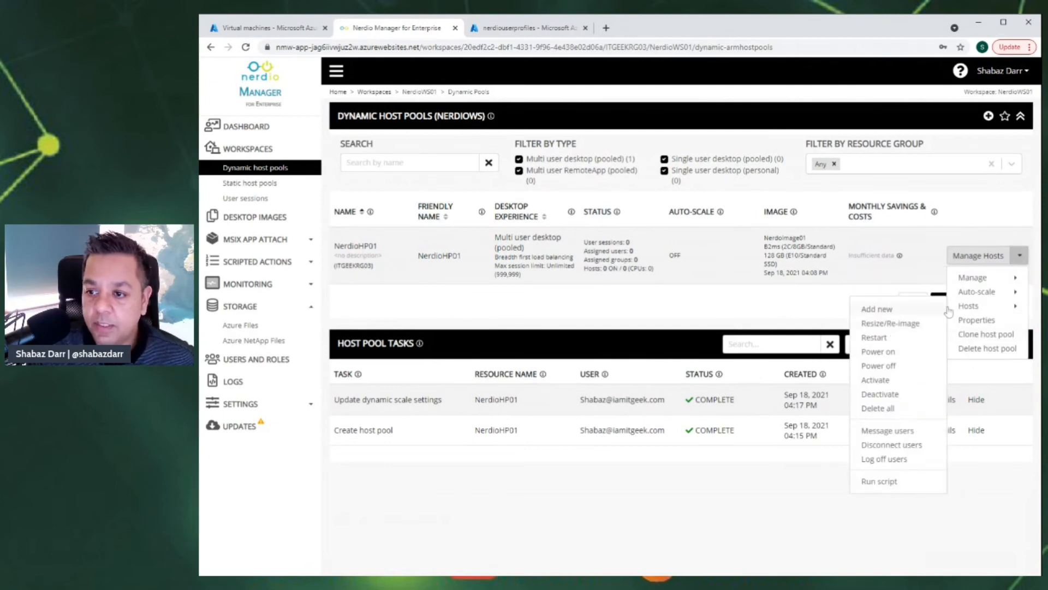
click(764, 304)
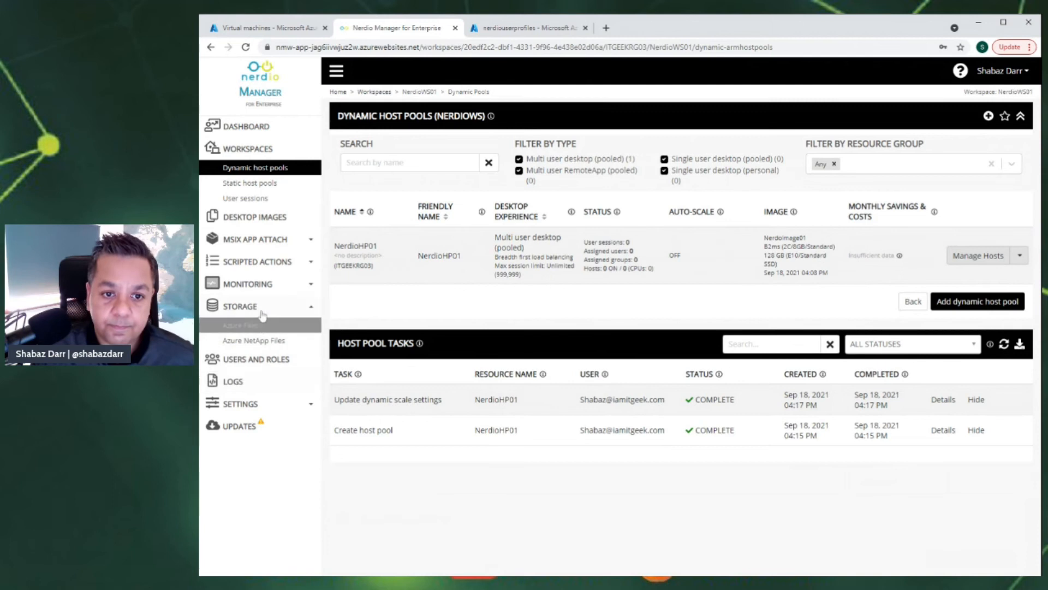
click(255, 185)
- Review the User sessions list, then show the empty MSIX App Attach Images page
click(247, 199)
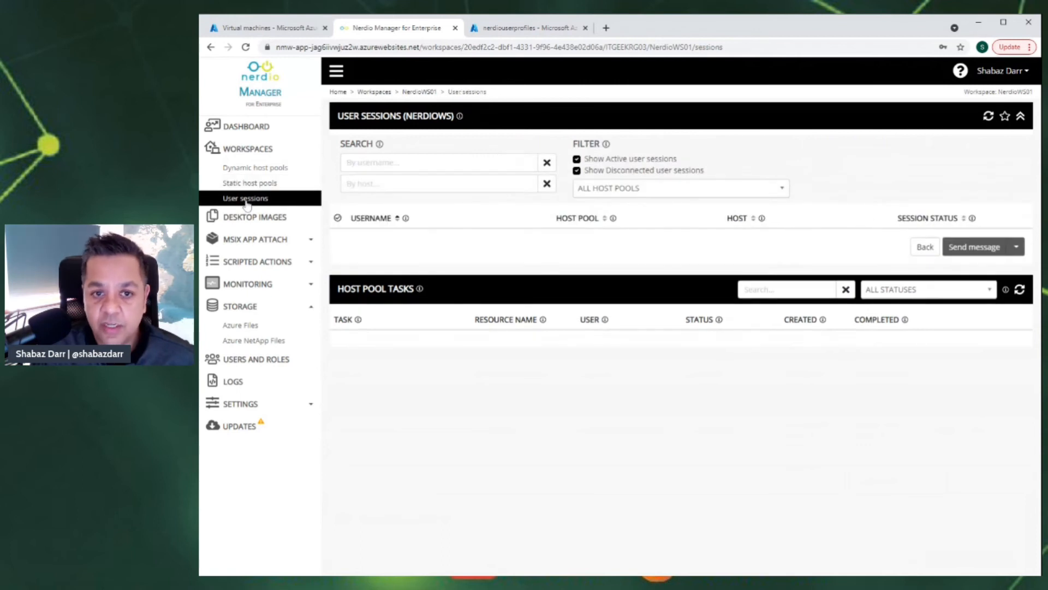
click(261, 242)
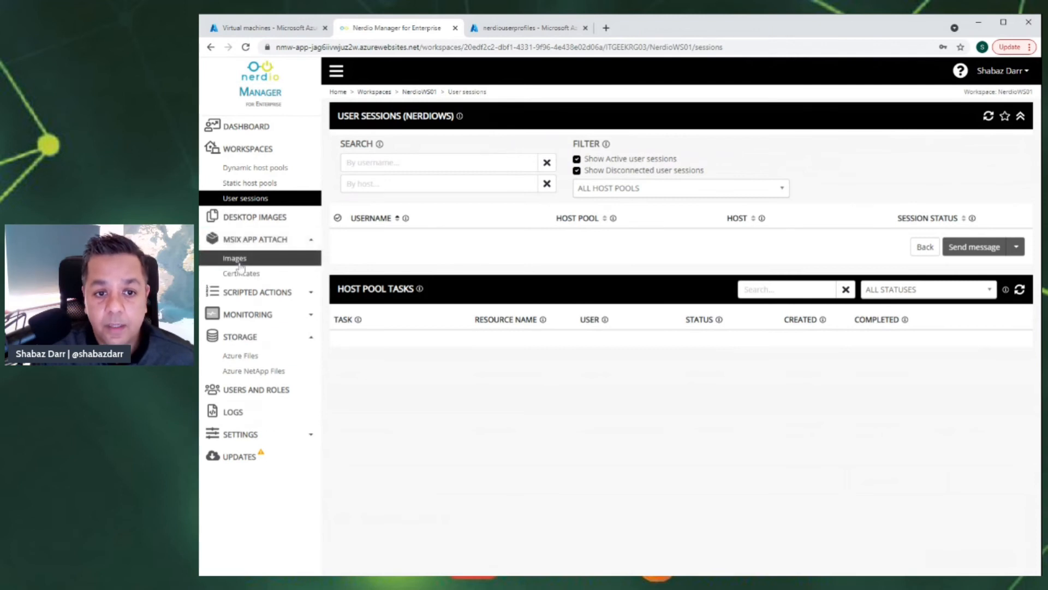
click(239, 259)
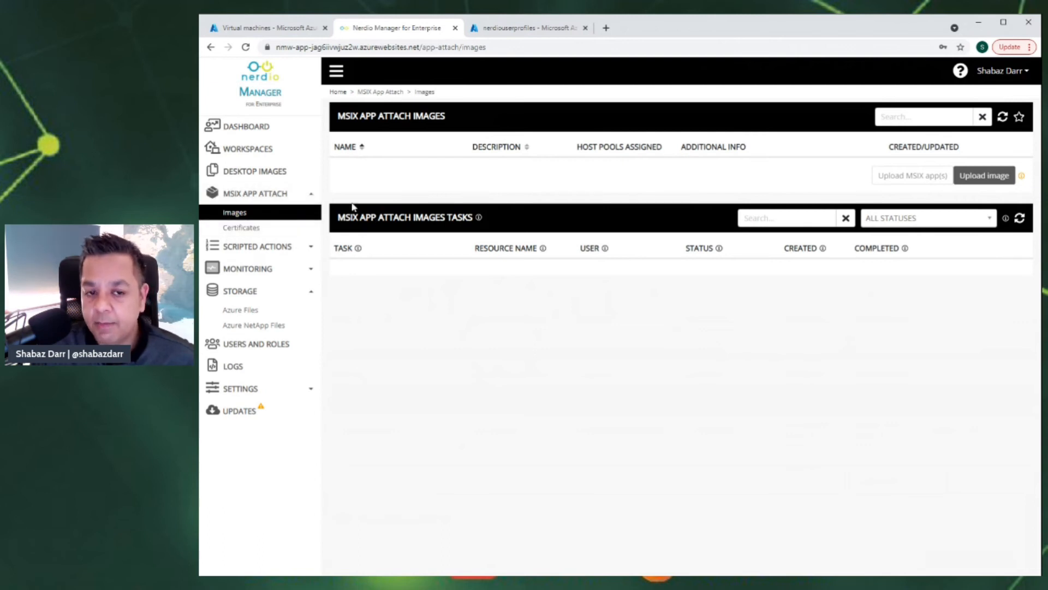
click(313, 250)
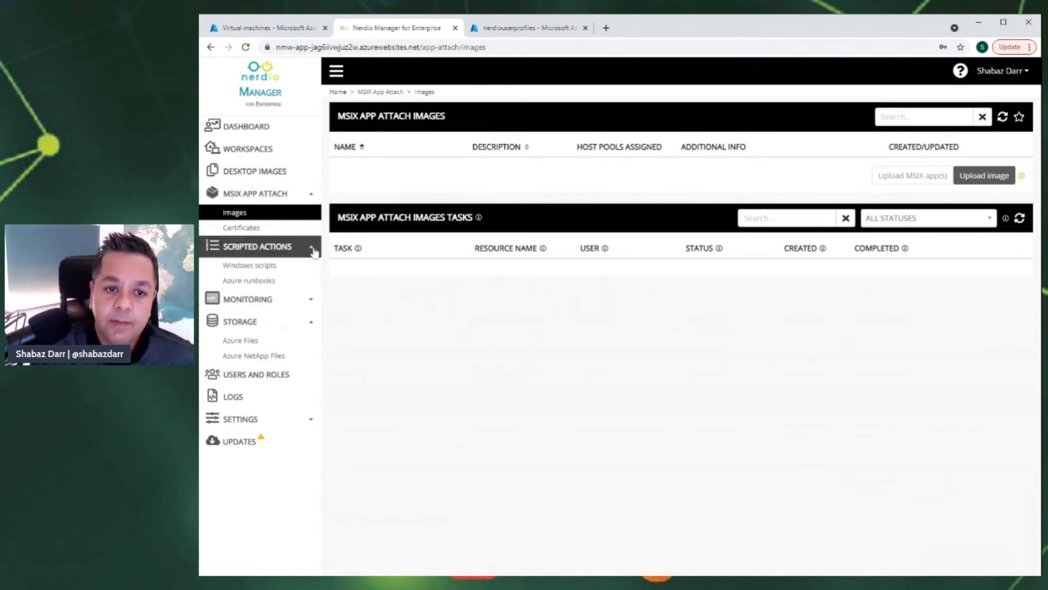
- Browse the Windows scripts library and open the Update Windows 10 script's actions menu
click(262, 266)
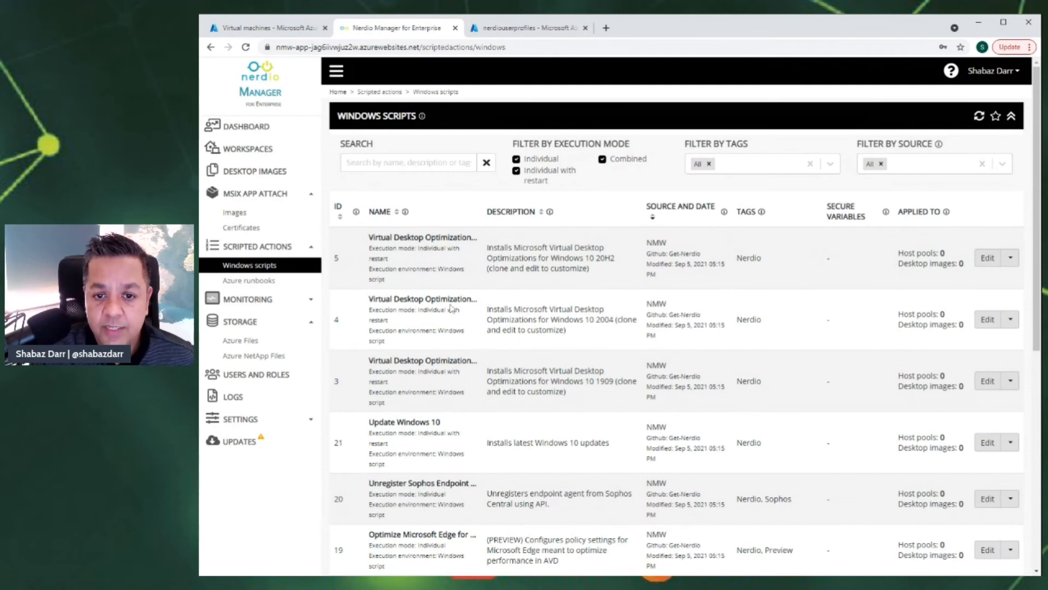
scroll(478, 349, down, 1)
scroll(526, 326, down, 1)
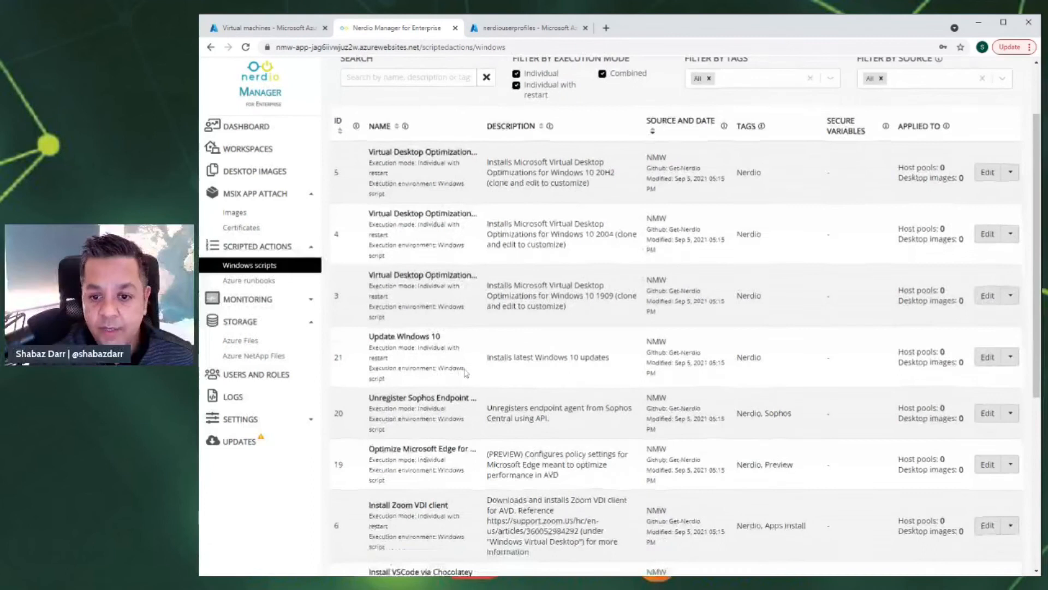
click(1011, 333)
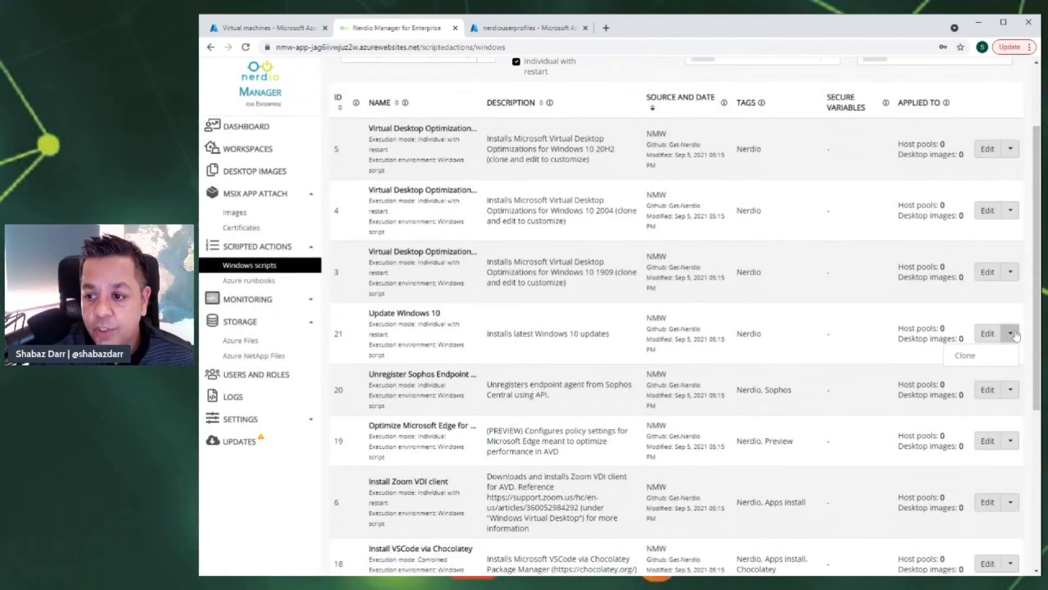
scroll(628, 363, up, 2)
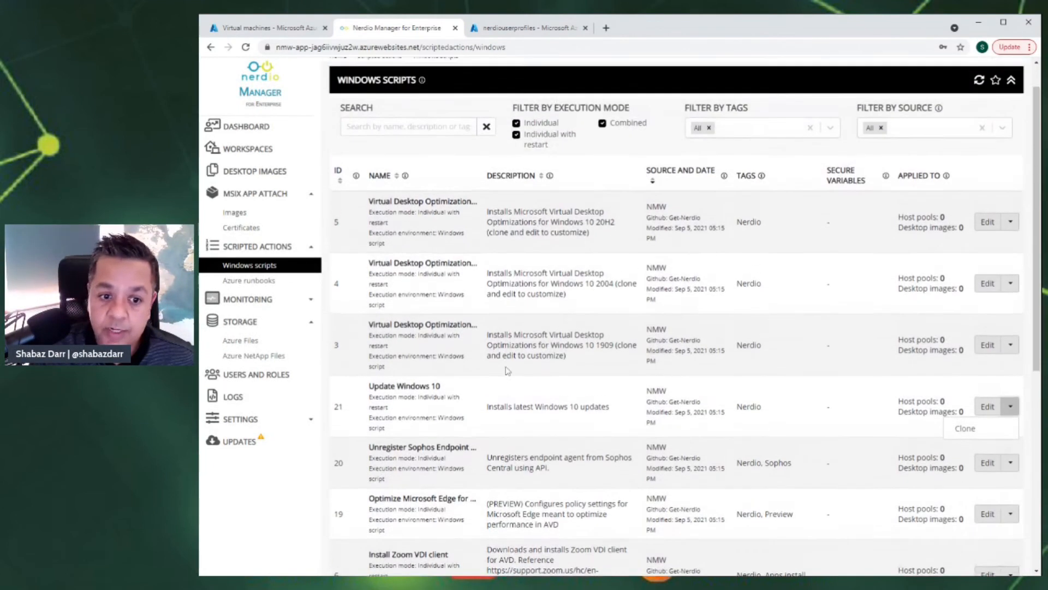
- Browse the Azure runbooks list and expand the Monitoring section
click(262, 282)
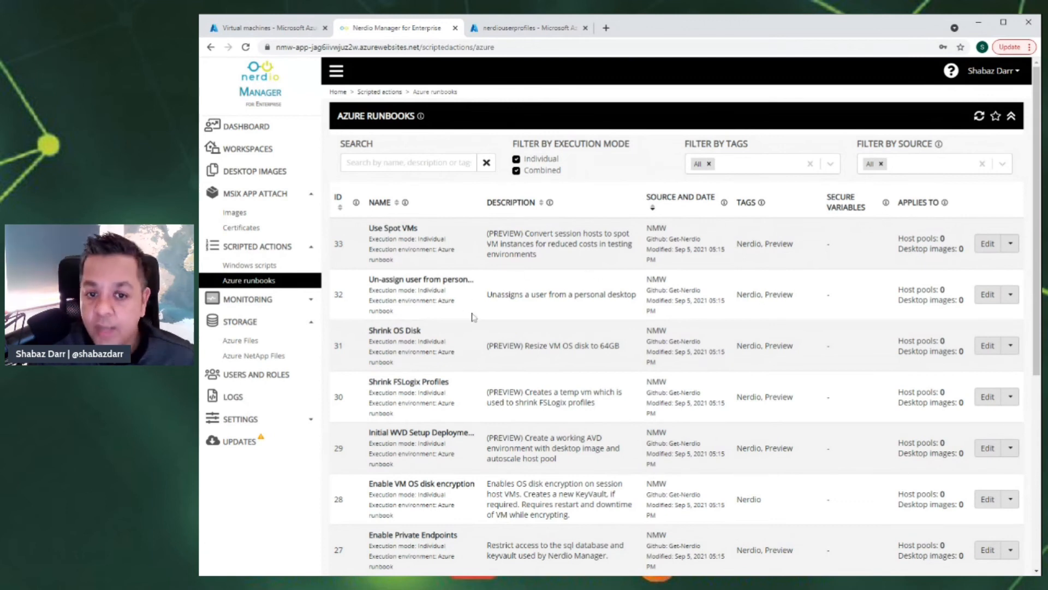
scroll(483, 307, down, 2)
scroll(546, 317, down, 3)
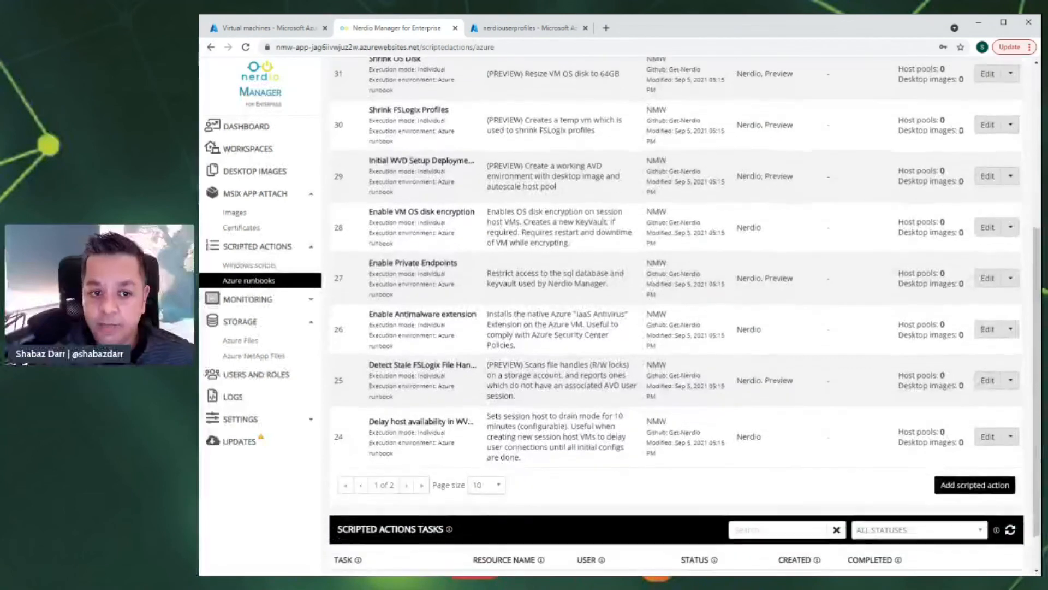
click(258, 305)
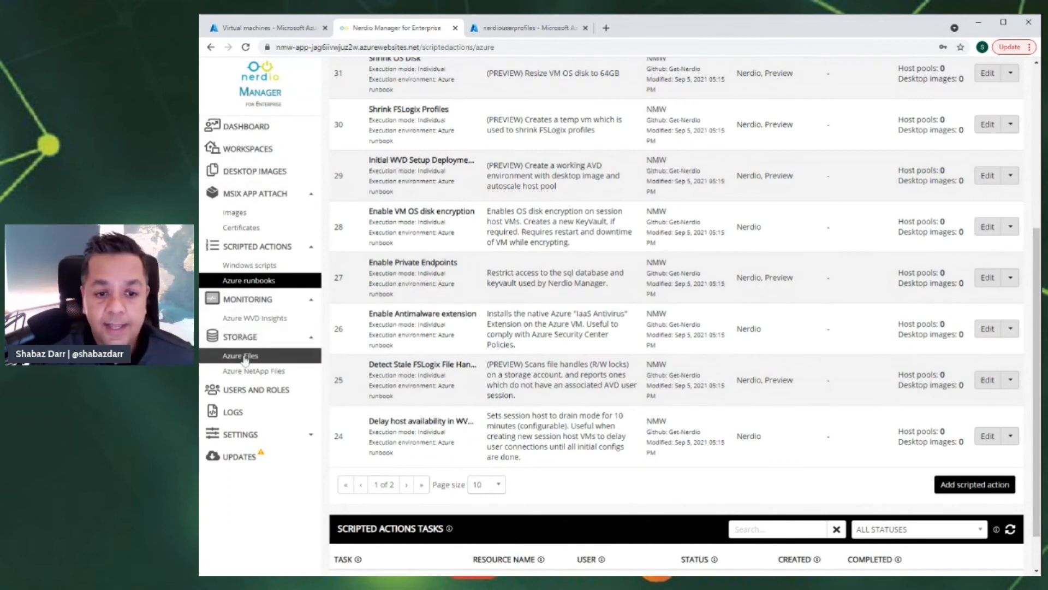
click(257, 389)
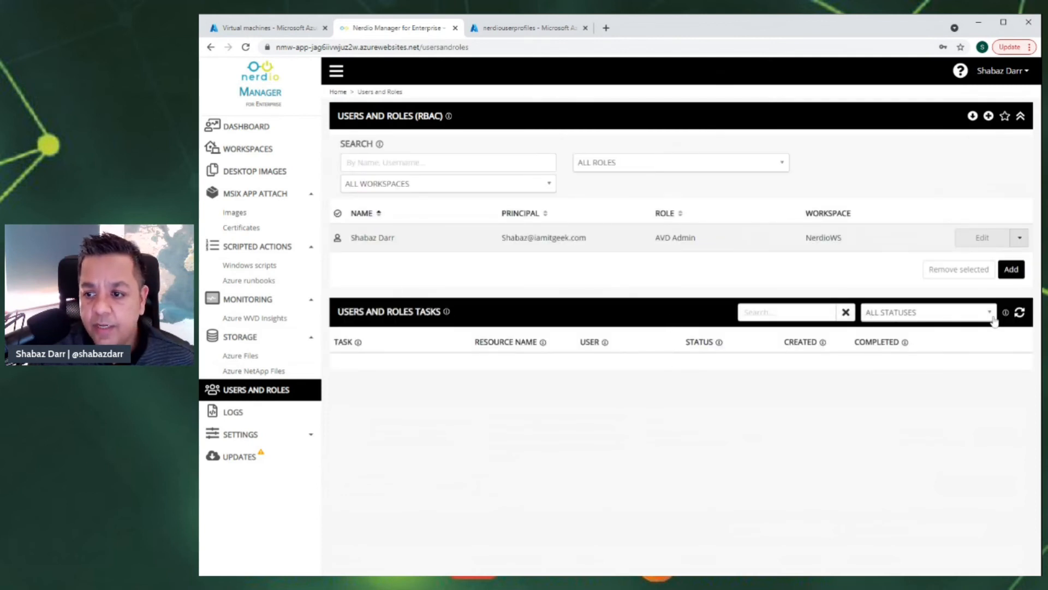
- Check the Users and Roles page showing the AVD Admin user, then view the task Logs
mouse_move(379, 144)
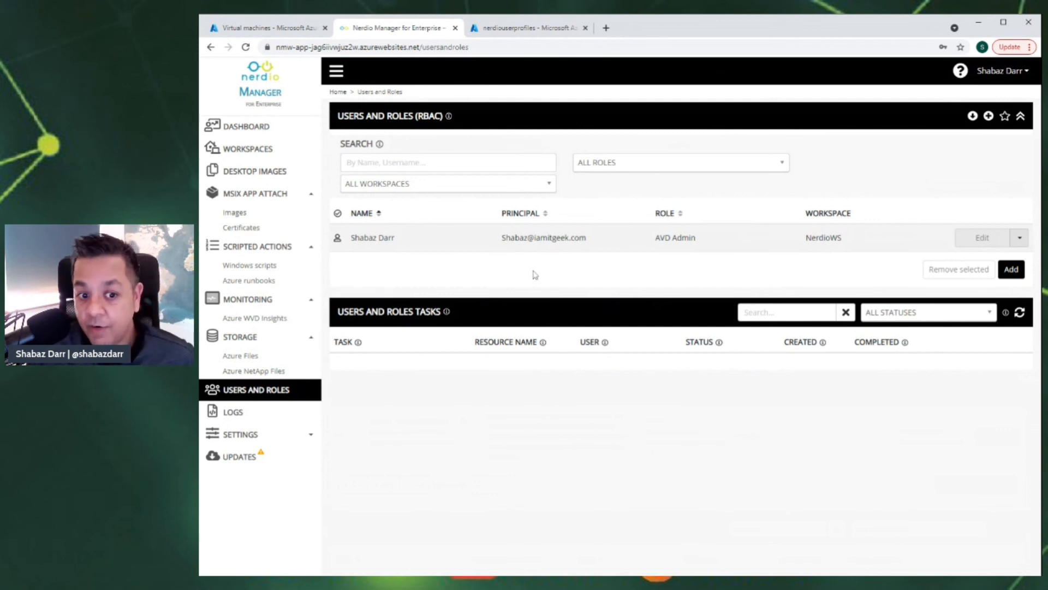
click(248, 412)
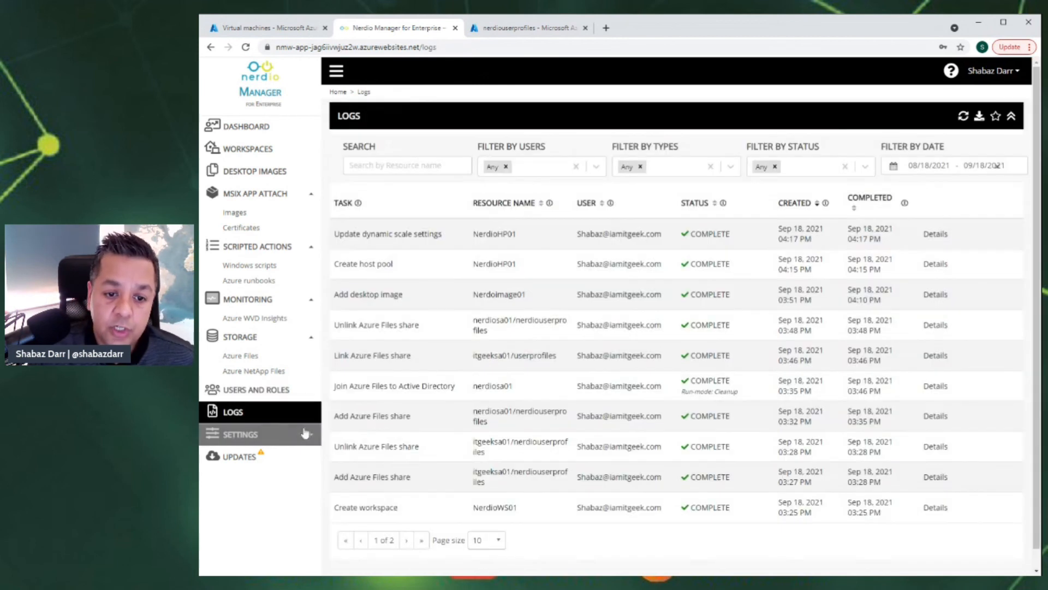
click(303, 435)
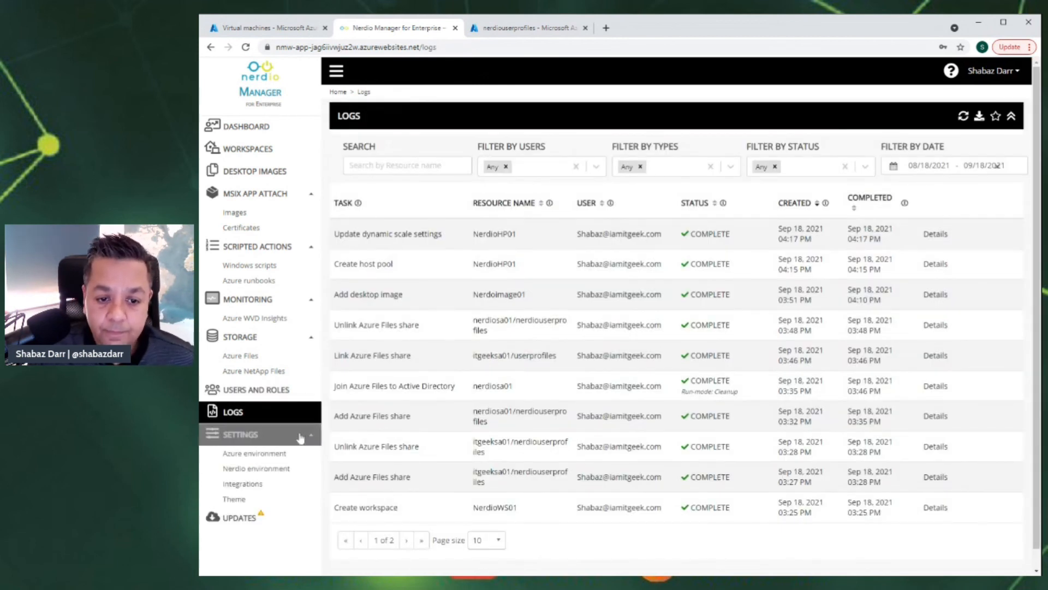
click(256, 455)
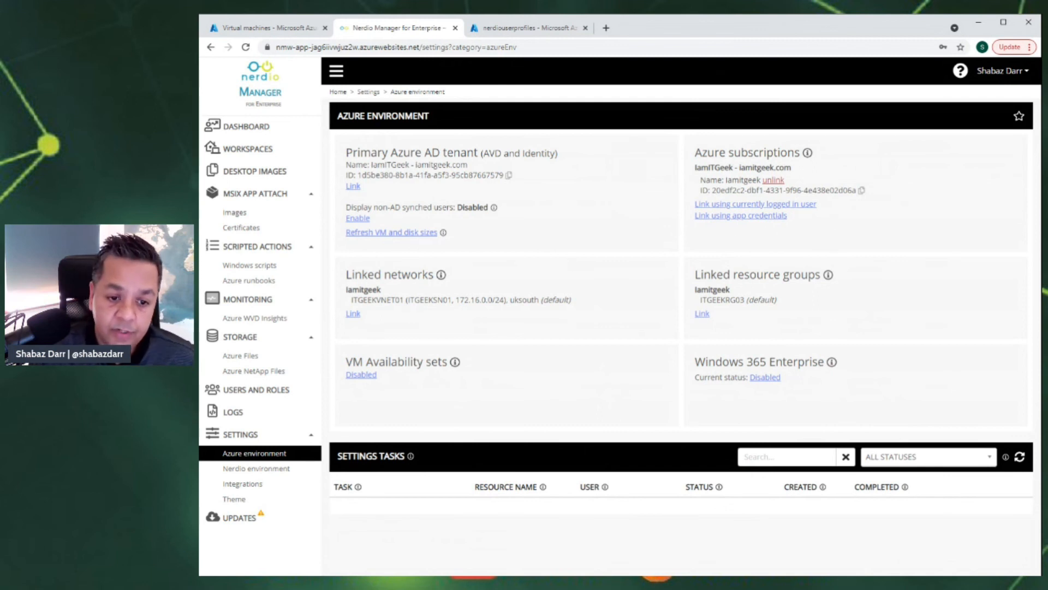
- Step through Nerdio environment, Integrations and Theme settings, ending on Software Updates (3.1.0 deployed, 3.1.1 available)
click(231, 469)
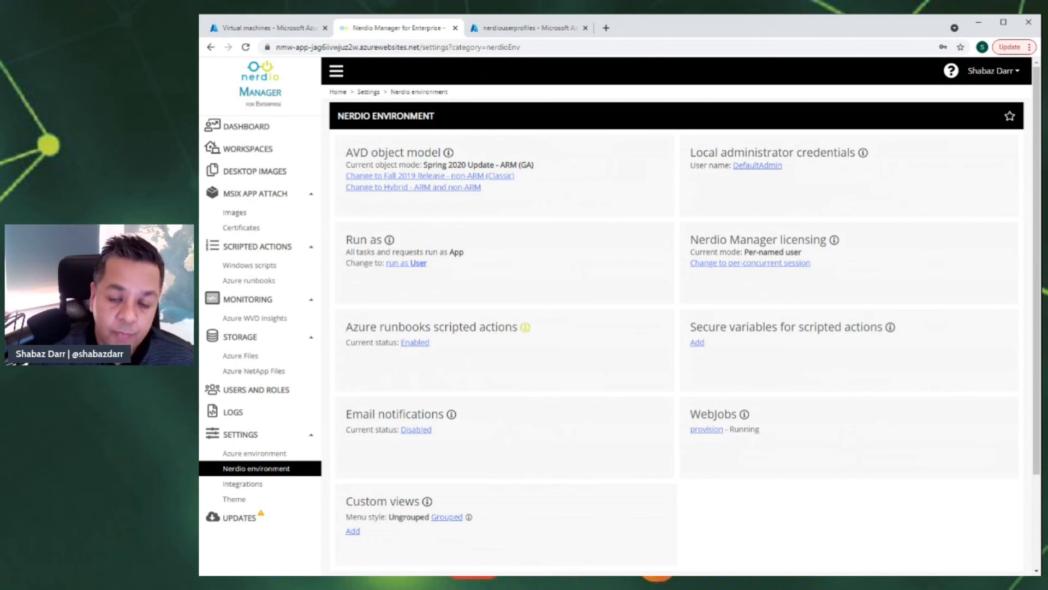
click(244, 484)
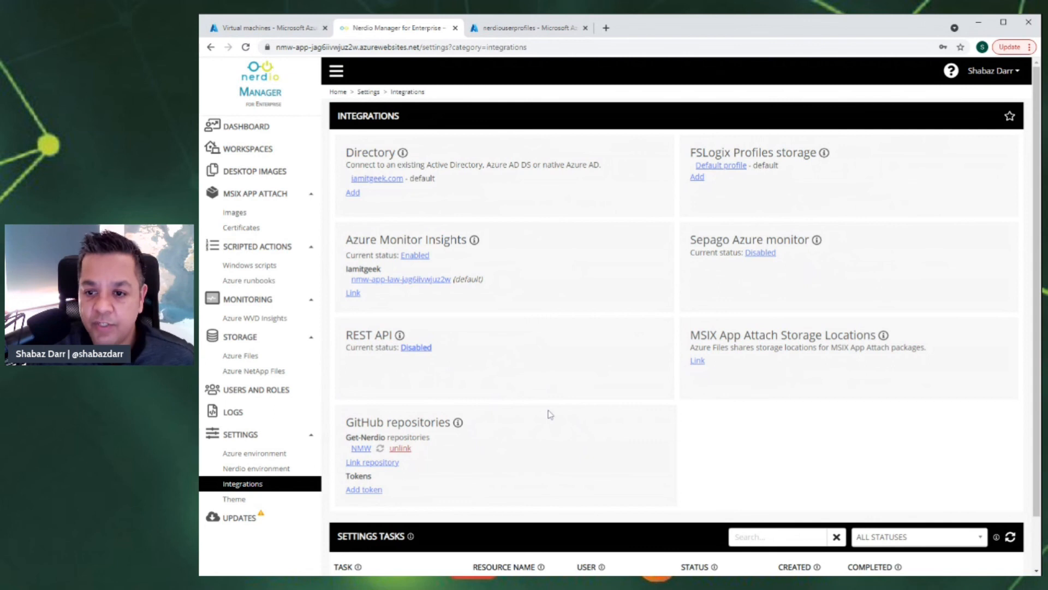
click(250, 499)
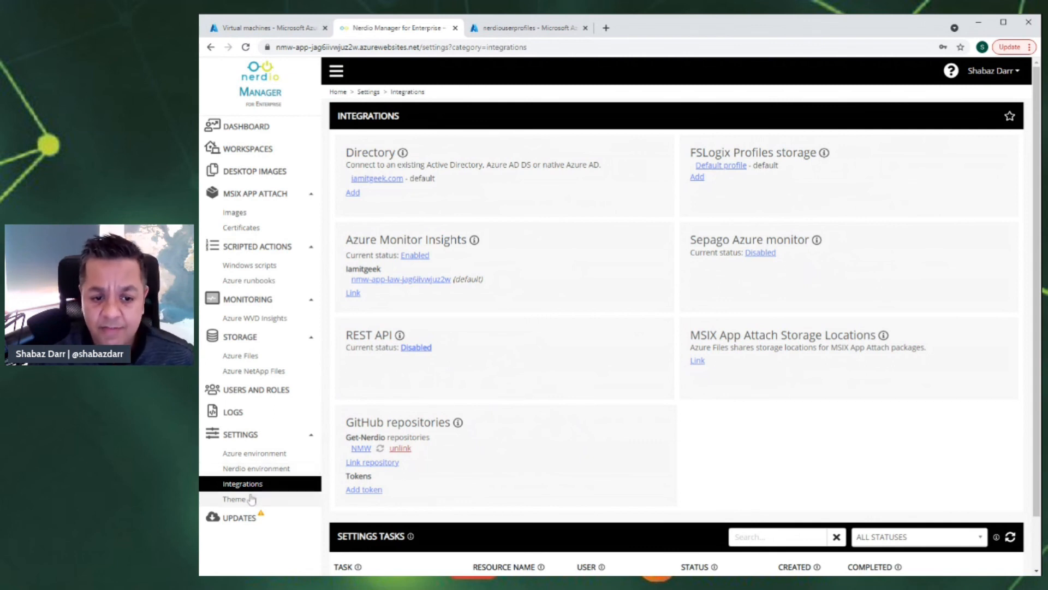
scroll(549, 404, down, 3)
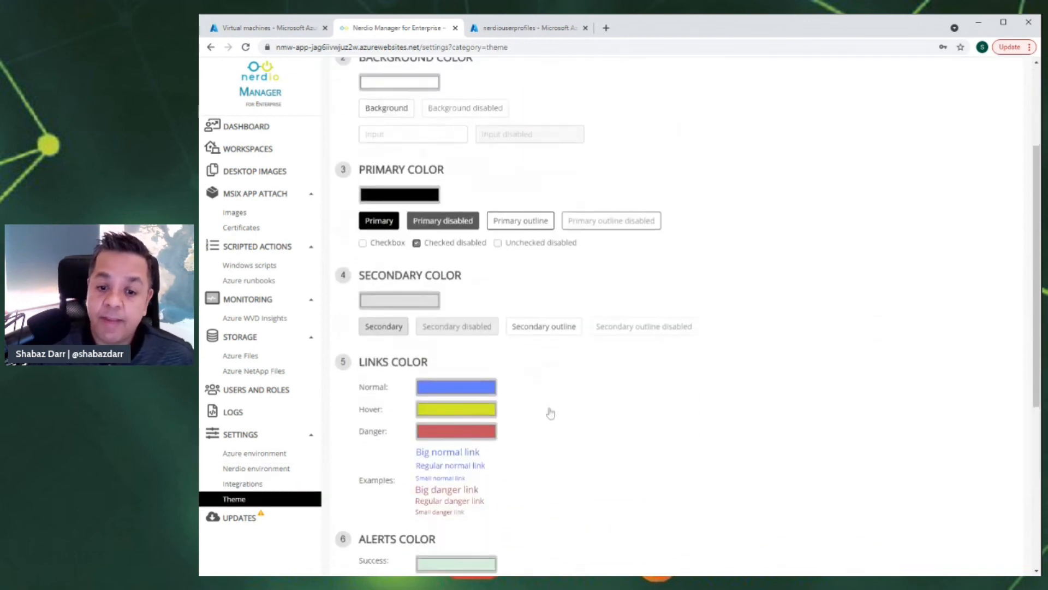
scroll(838, 341, up, 3)
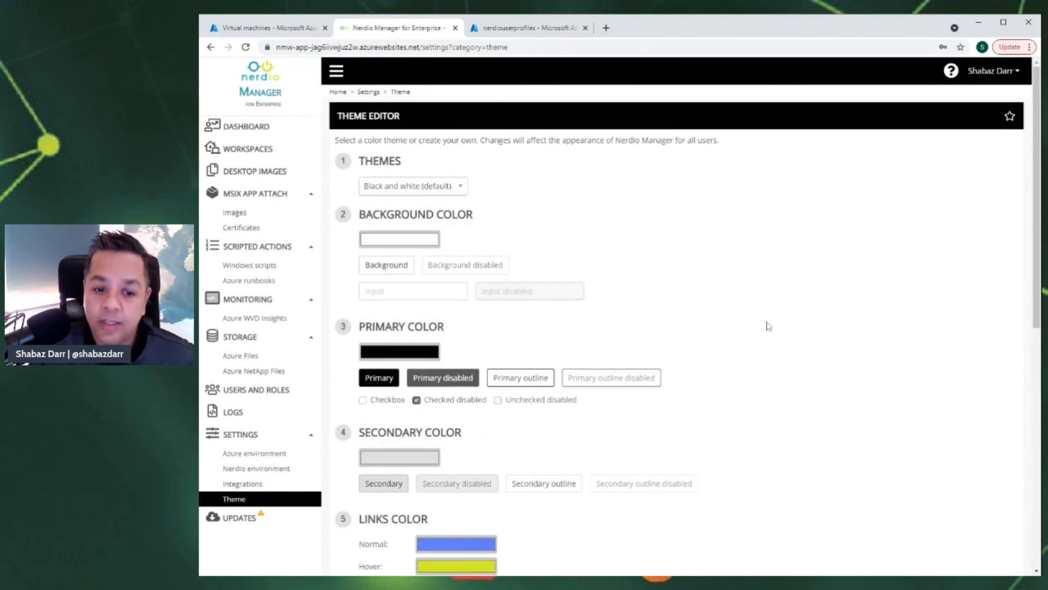
click(251, 521)
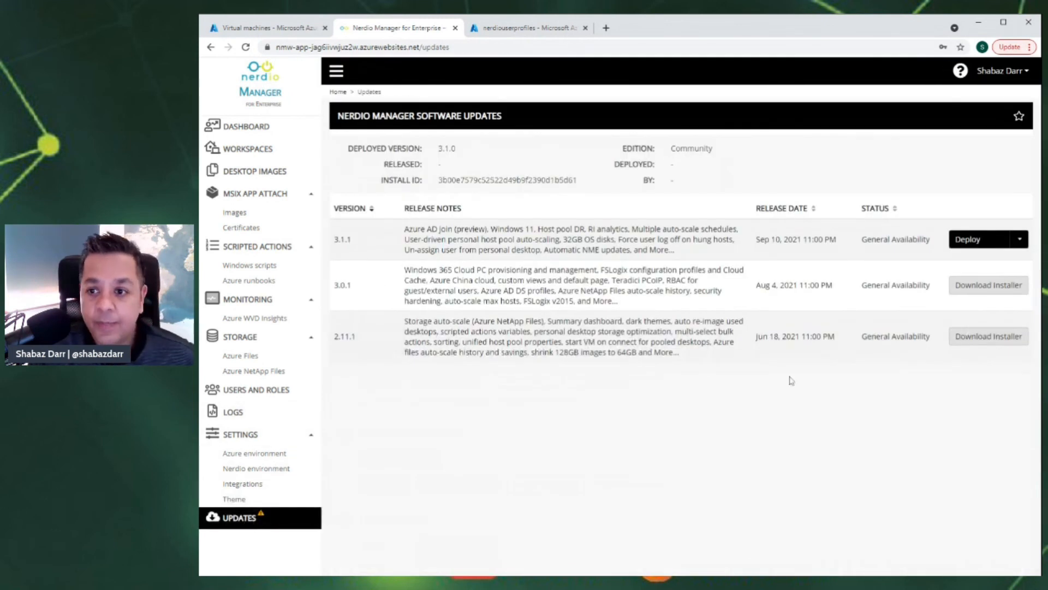